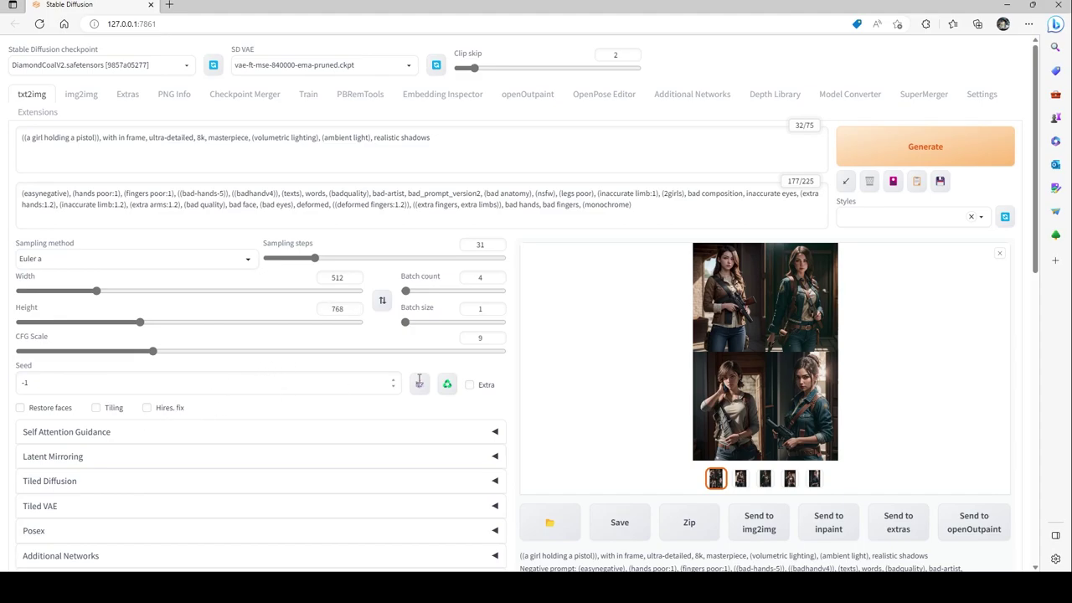
Step: View the results full-screen, paging through all four girl images and back to the grid
scroll(738, 310, "down", 3)
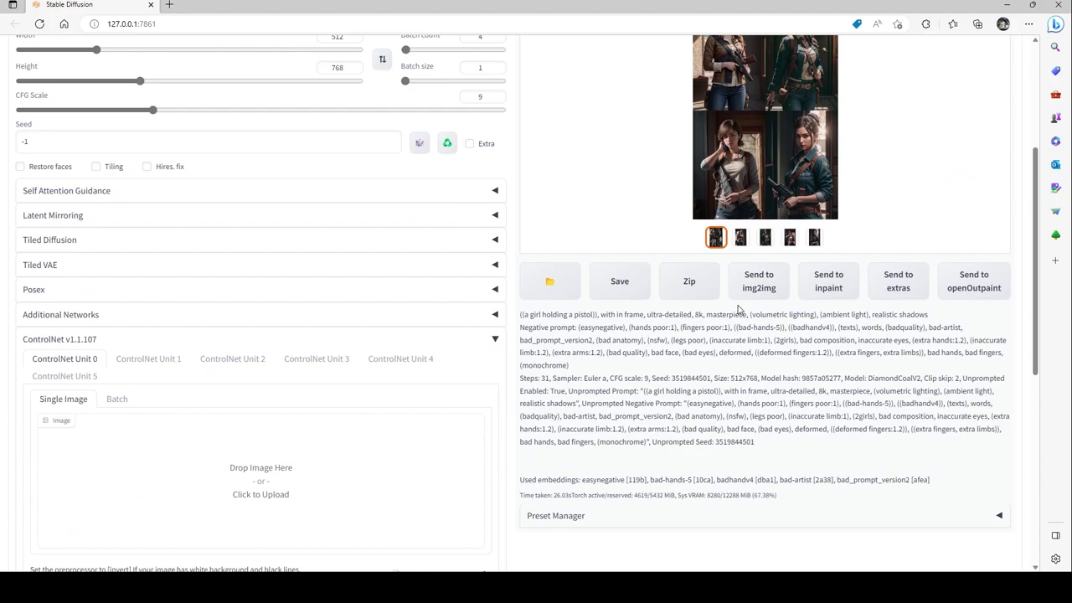
scroll(738, 310, "up", 1)
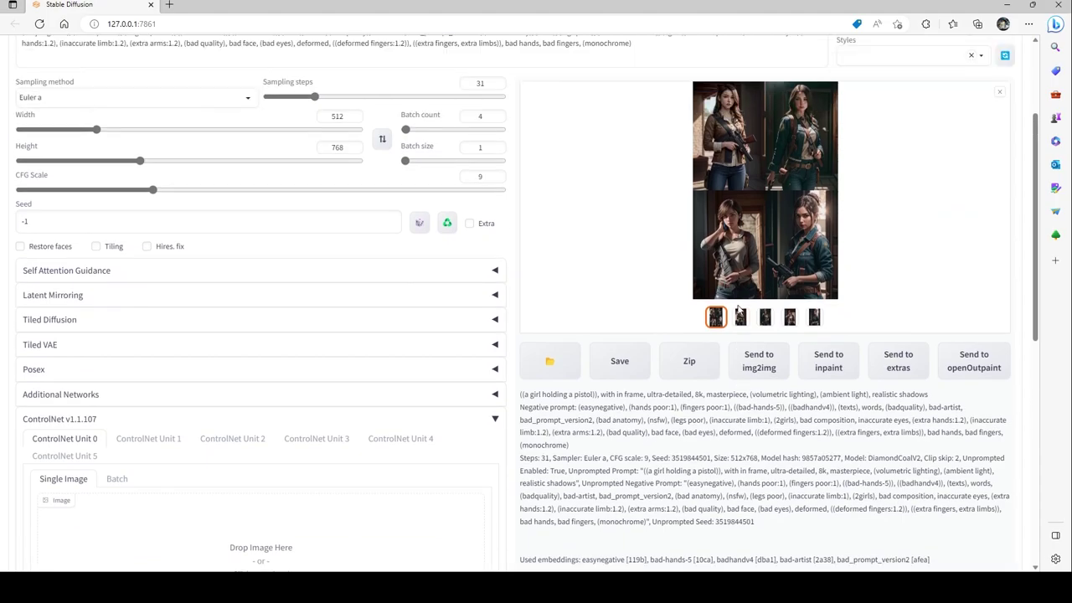
left_click(771, 201)
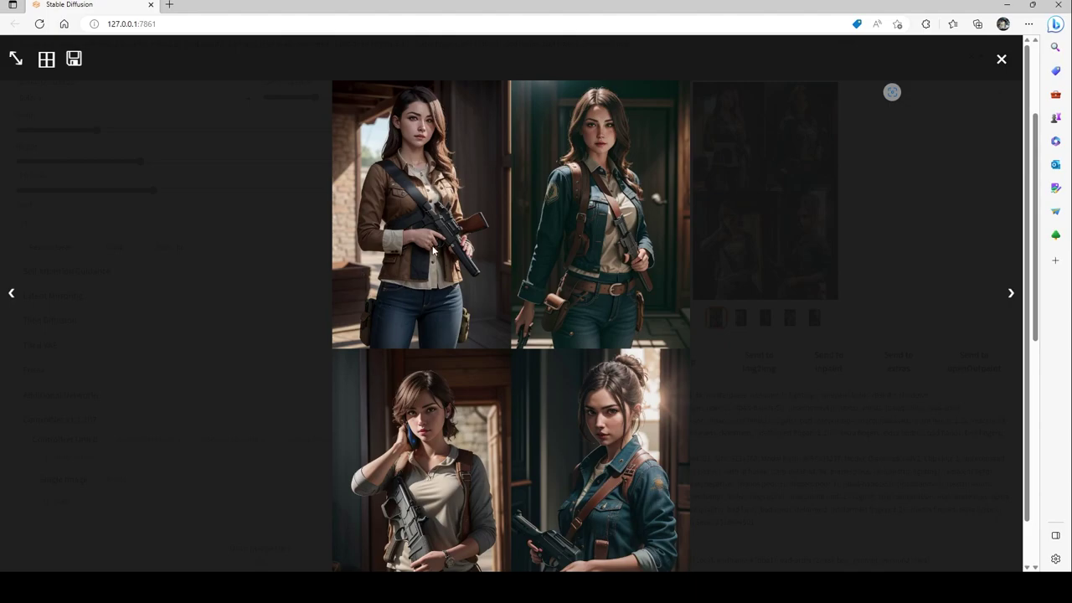
left_click(1011, 293)
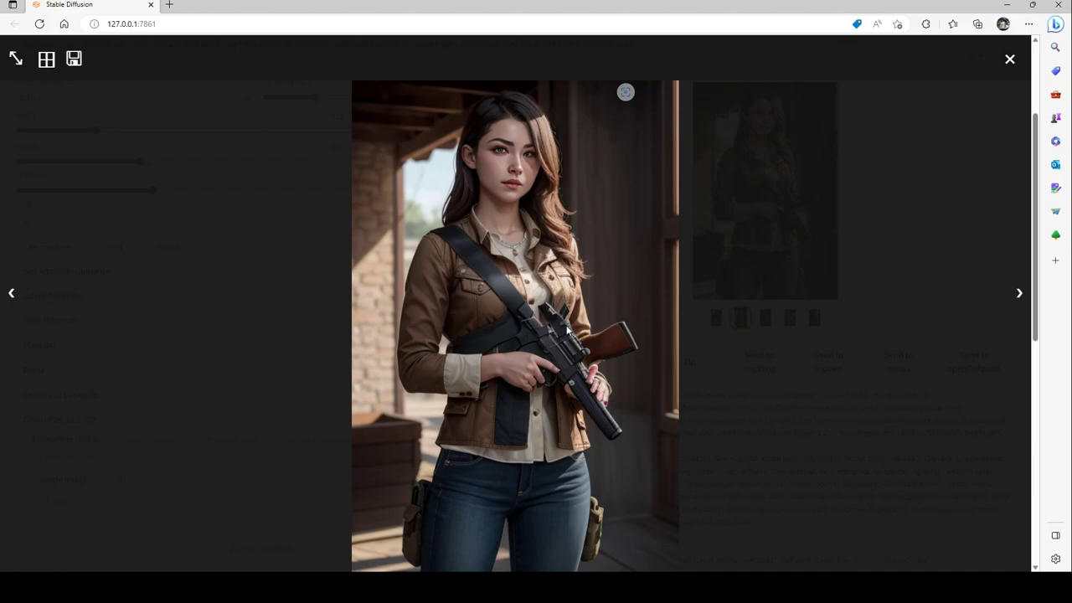
left_click(1019, 293)
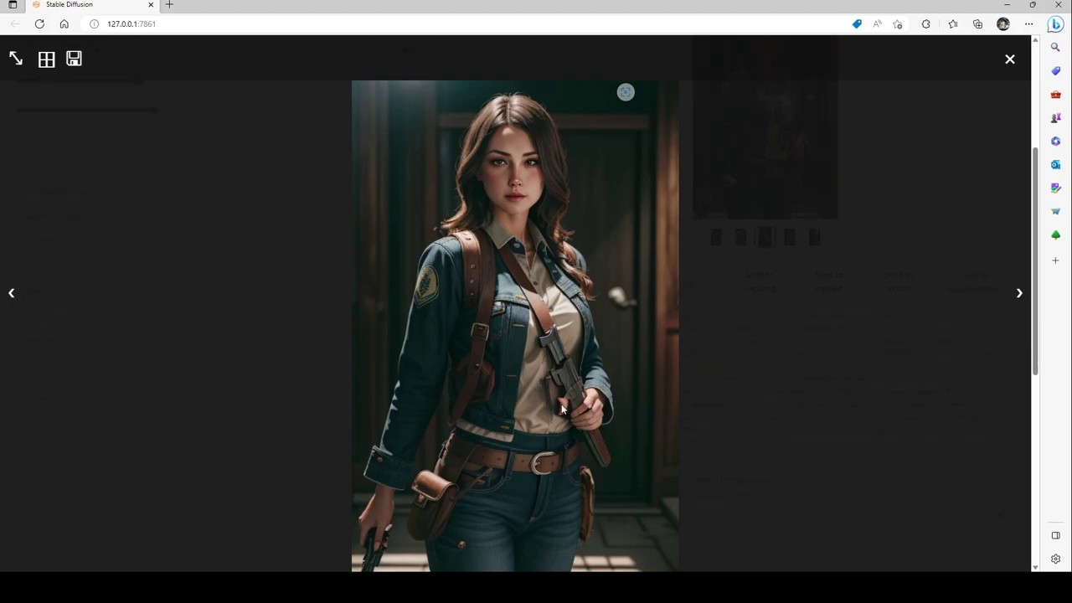
left_click(1018, 296)
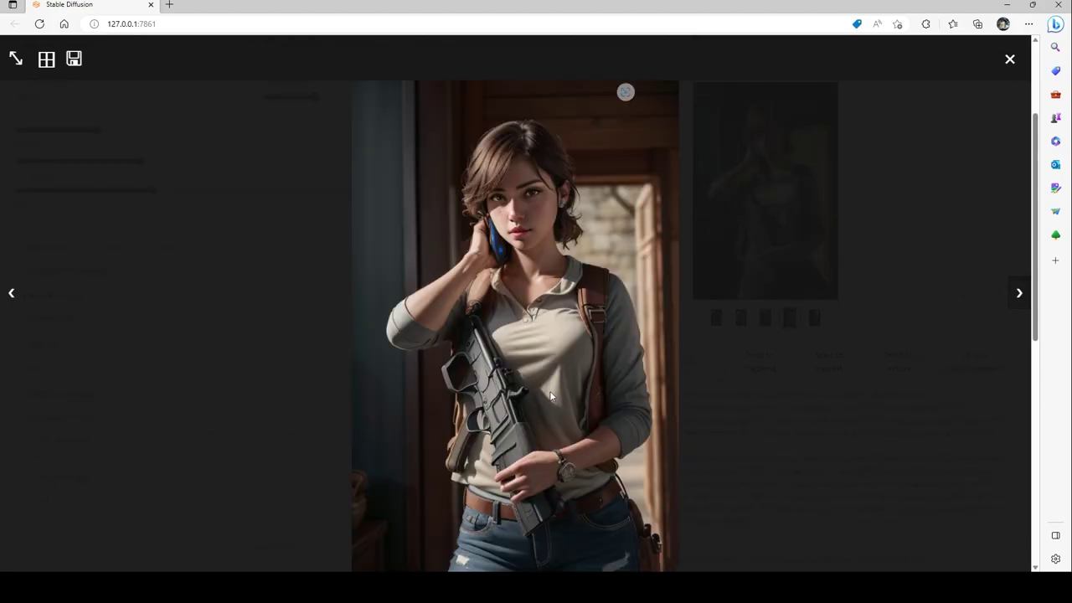
left_click(1019, 296)
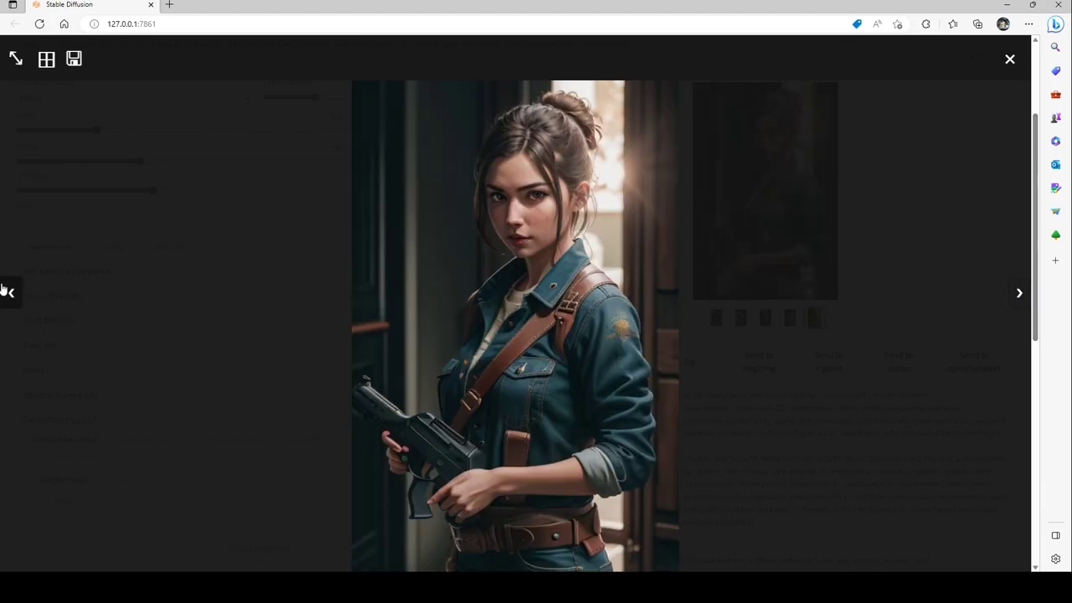
left_click(1019, 296)
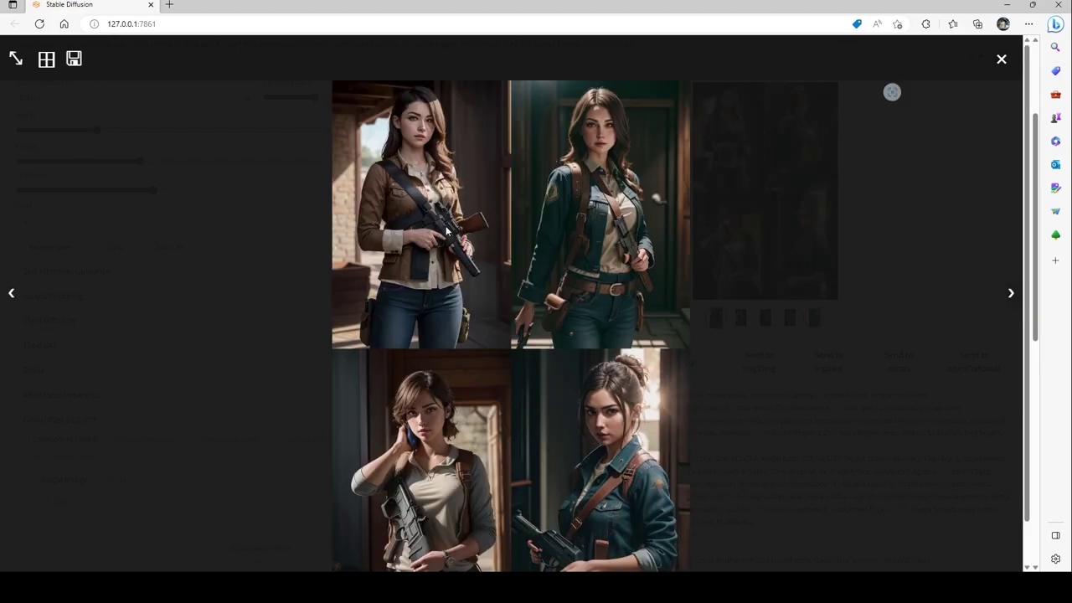
Step: Reopen the viewer, pick the brown-jacket girl holding a gun, and close it
left_click(805, 293)
left_click(742, 196)
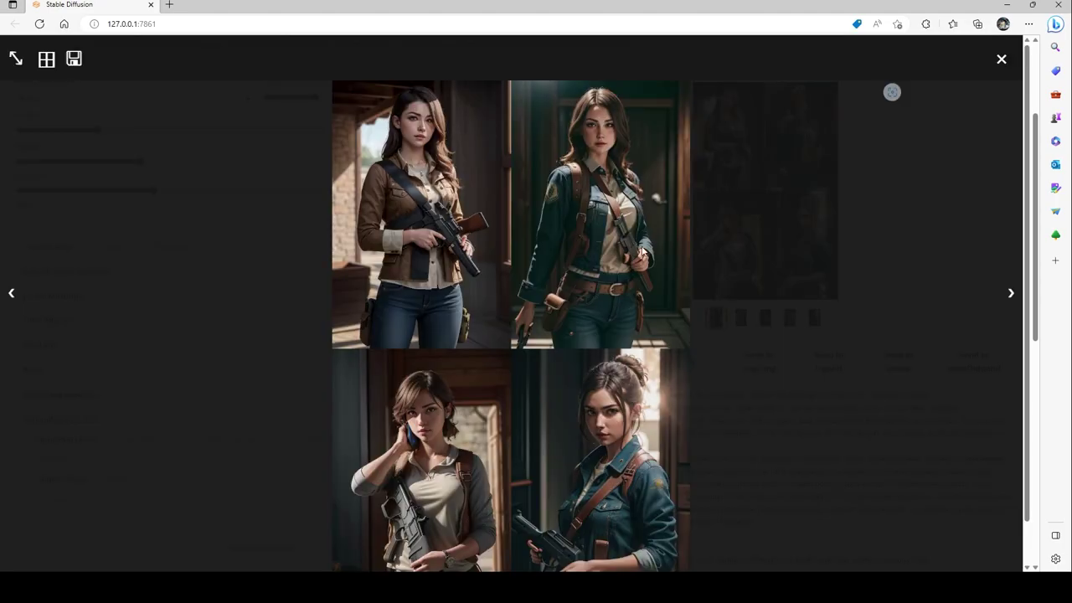
left_click(1005, 289)
key("Escape")
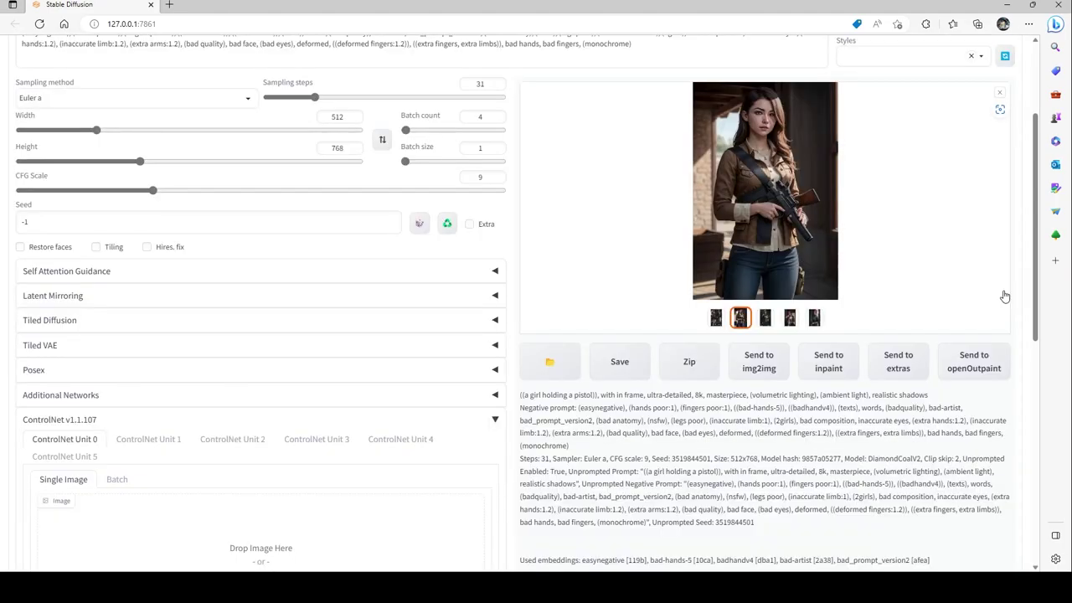
Step: Scroll down to check the ControlNet section, then back to the top of the page
scroll(921, 293, "up", 1)
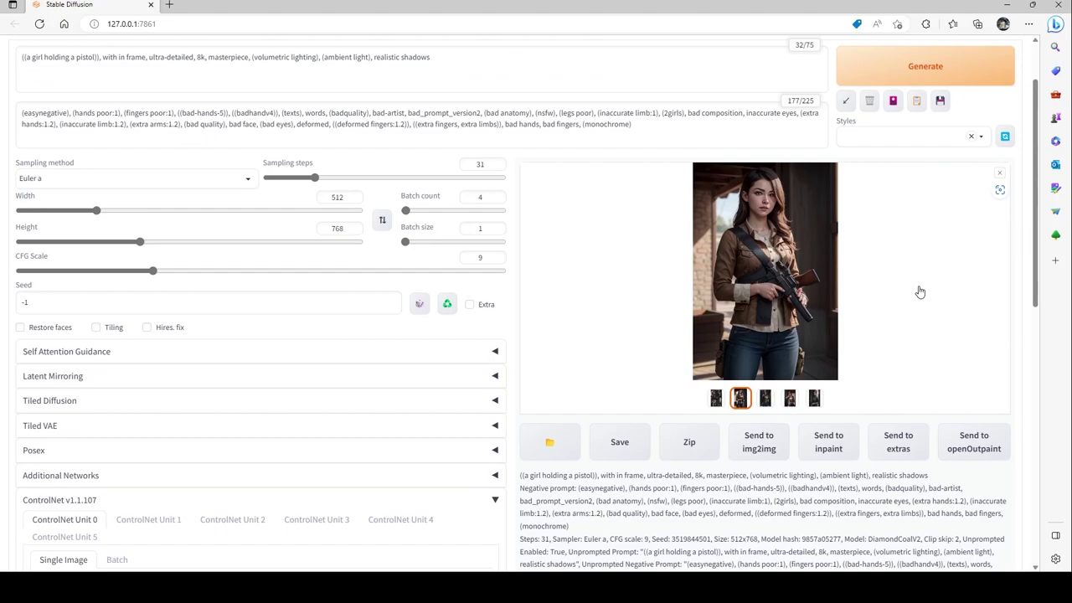
scroll(920, 292, "up", 1)
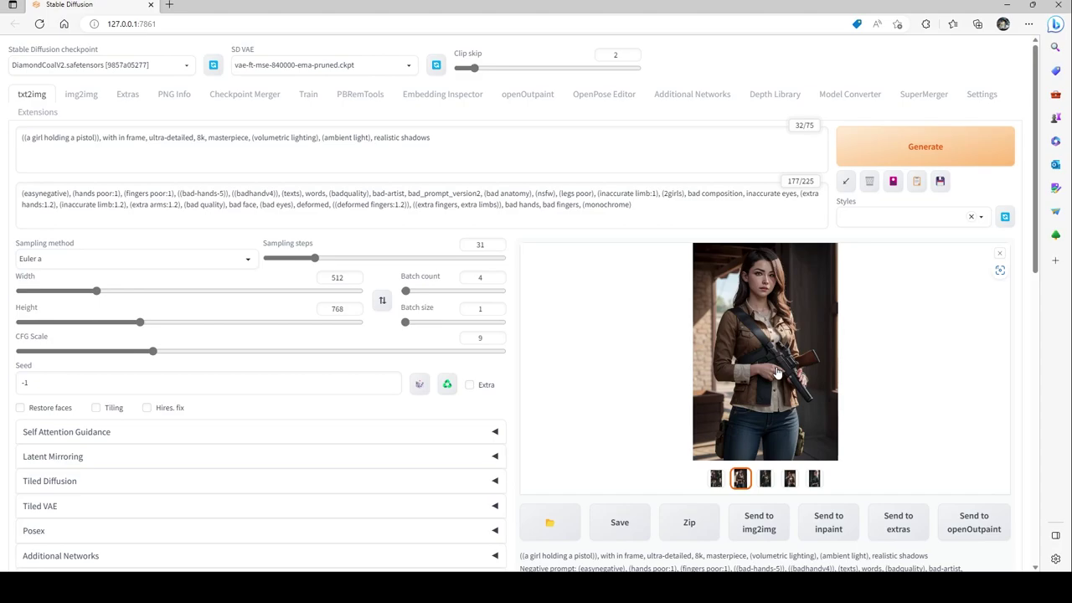
scroll(311, 372, "down", 6)
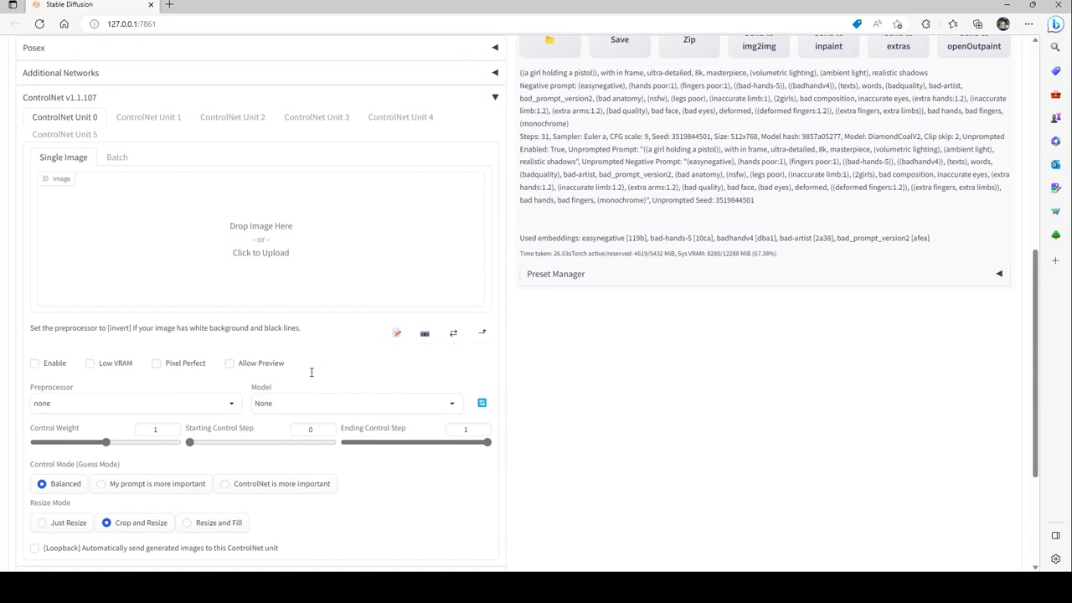
scroll(311, 371, "up", 6)
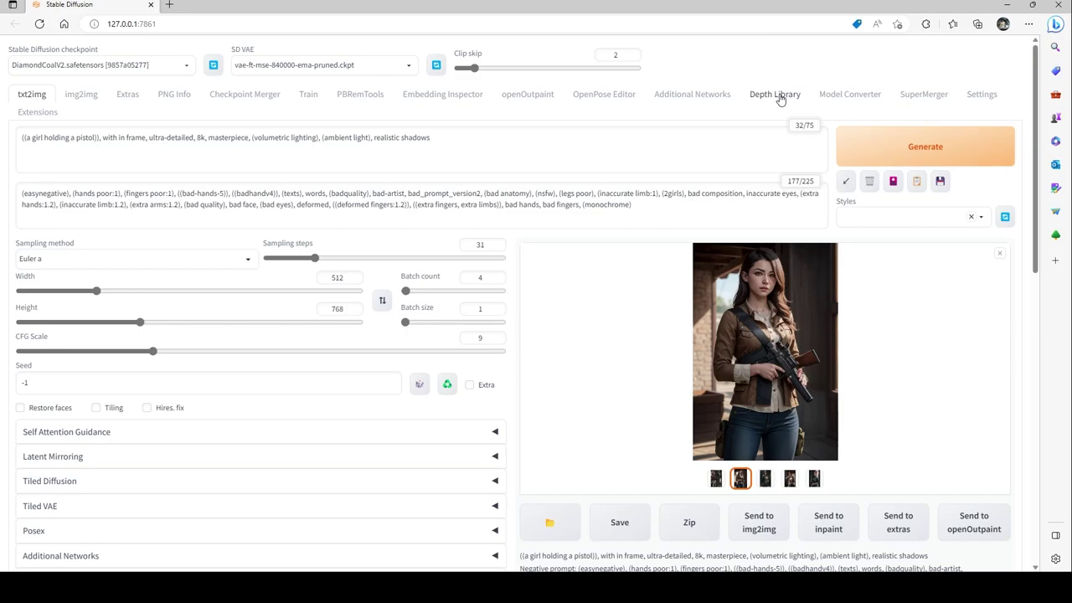
Step: In Depth Library, browse the Hands and Shapes maps and add a pistol depth map to the canvas
left_click(775, 95)
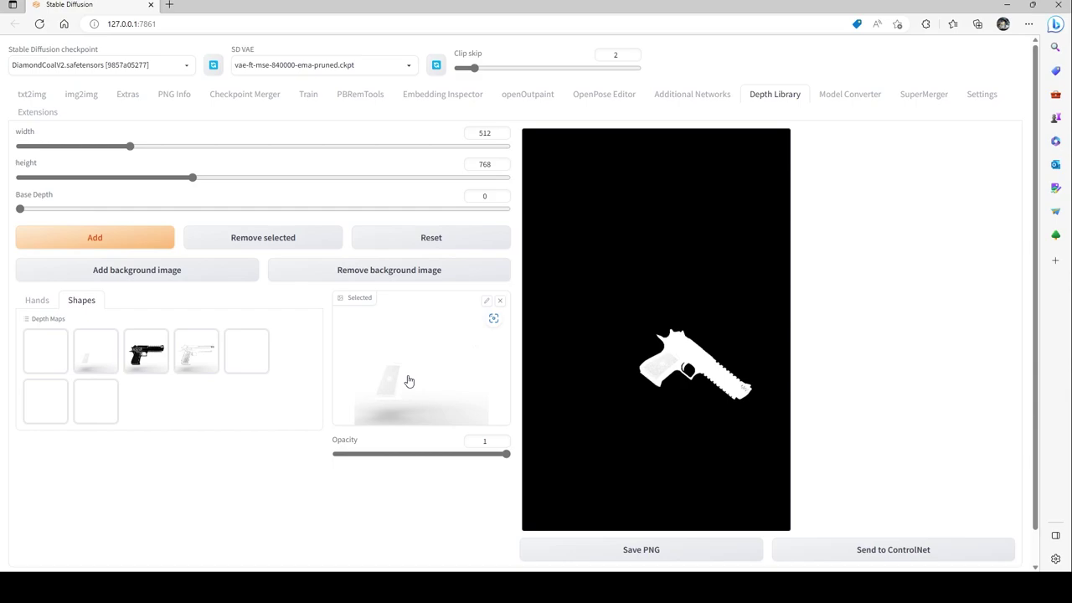
left_click(48, 306)
left_click(74, 303)
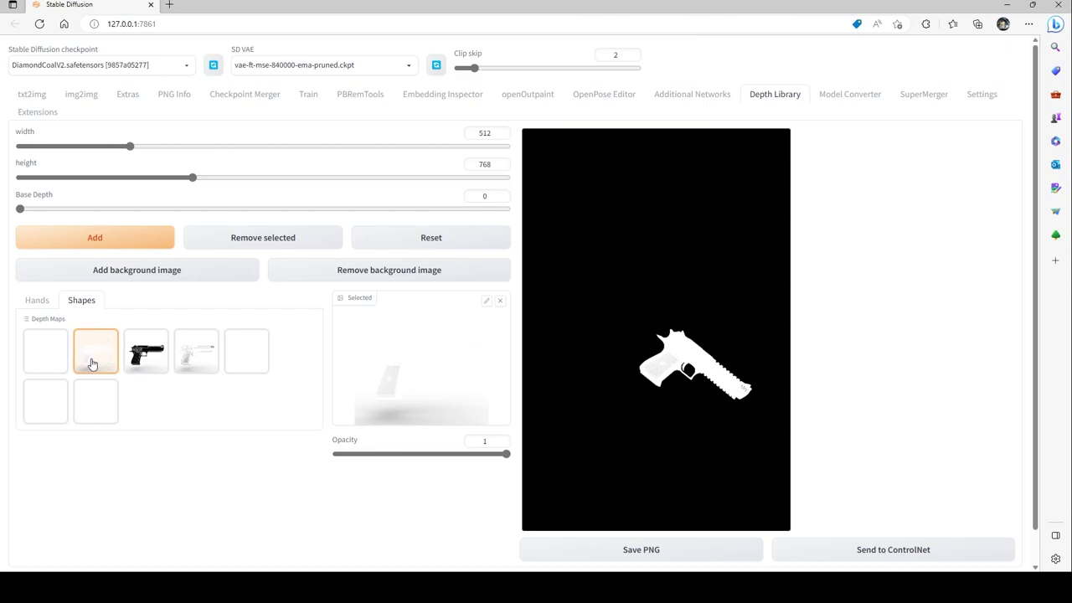
left_click(122, 248)
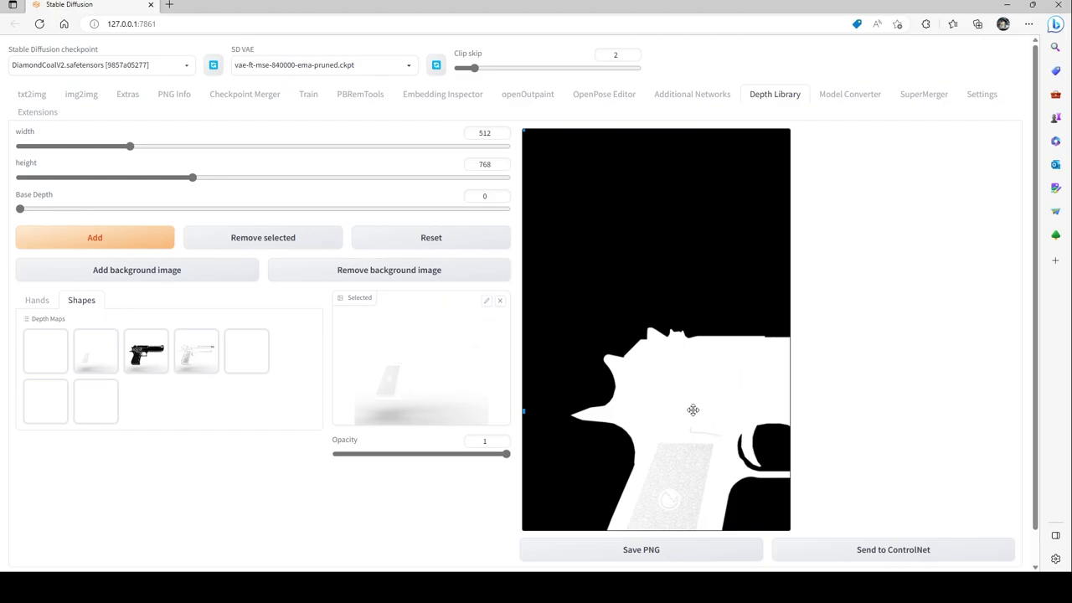
Step: Resize the new pistol depth map and move it into the upper part of the canvas
left_click_drag(708, 421, 748, 351)
mouse_move(557, 337)
left_mouse_down()
mouse_move(653, 335)
mouse_move(573, 335)
left_mouse_up()
left_click_drag(676, 326, 667, 403)
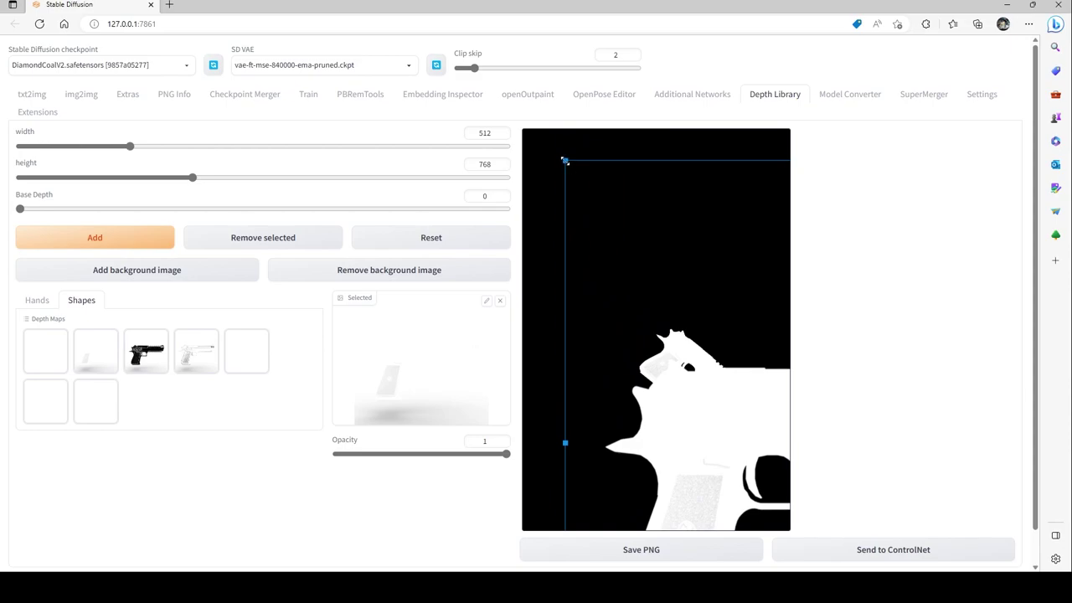
left_click_drag(565, 160, 684, 305)
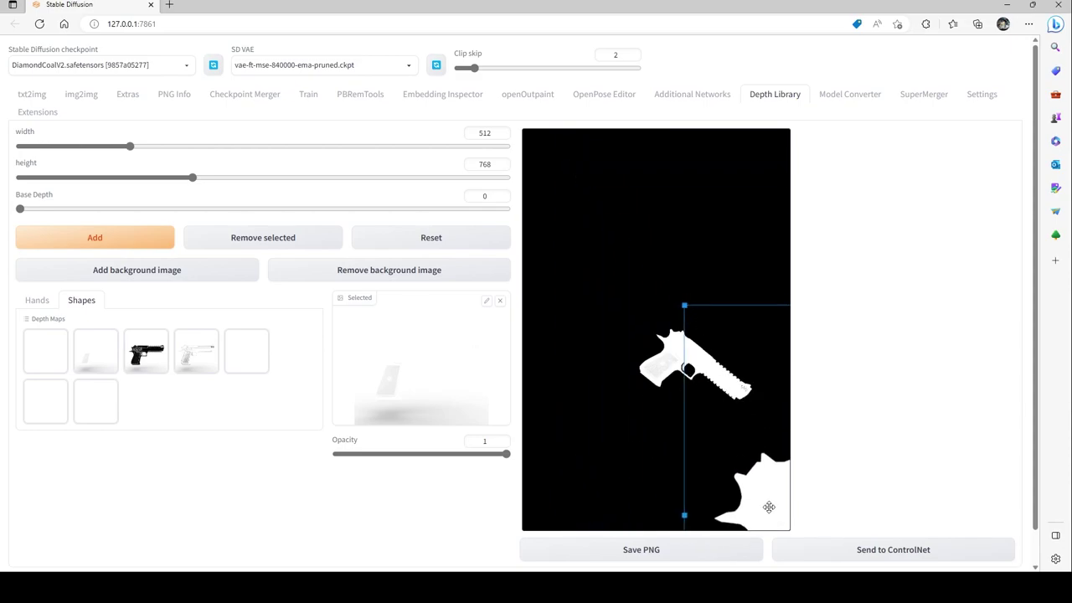
left_click_drag(768, 507, 569, 251)
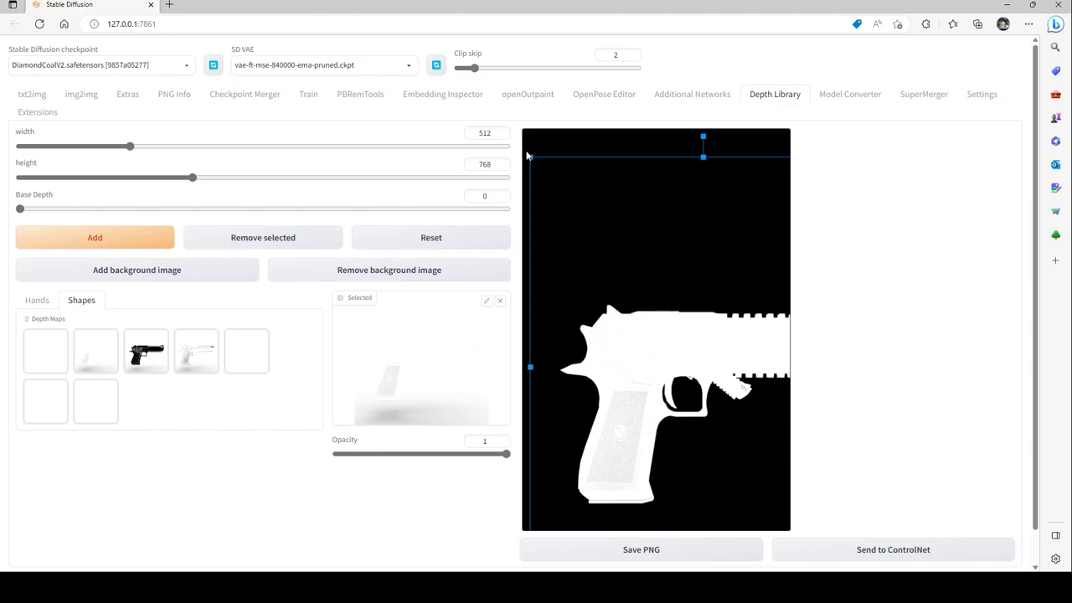
left_click_drag(529, 157, 694, 359)
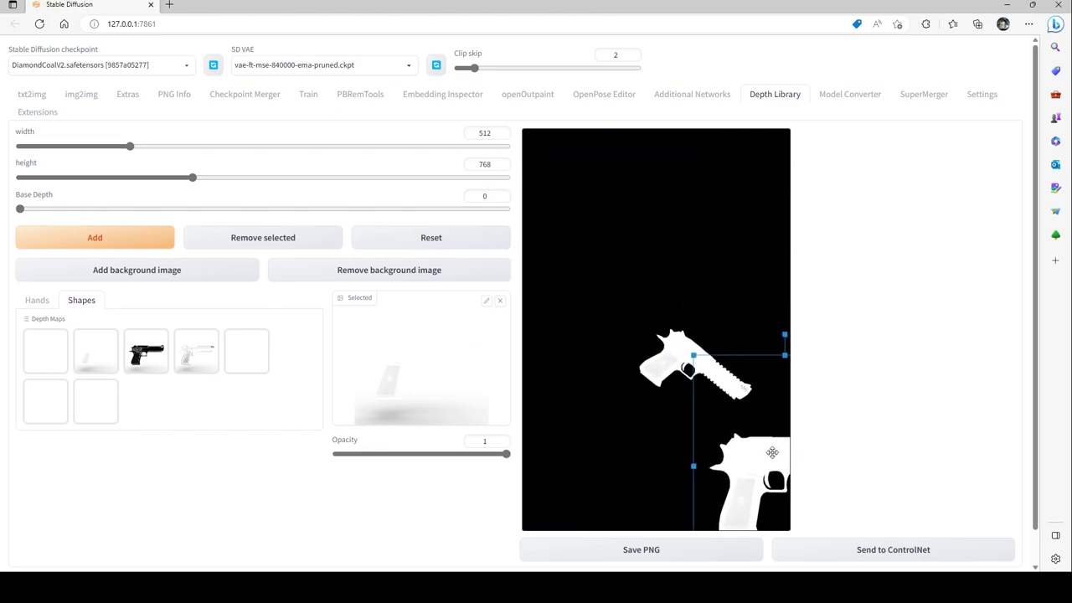
left_click_drag(770, 450, 616, 236)
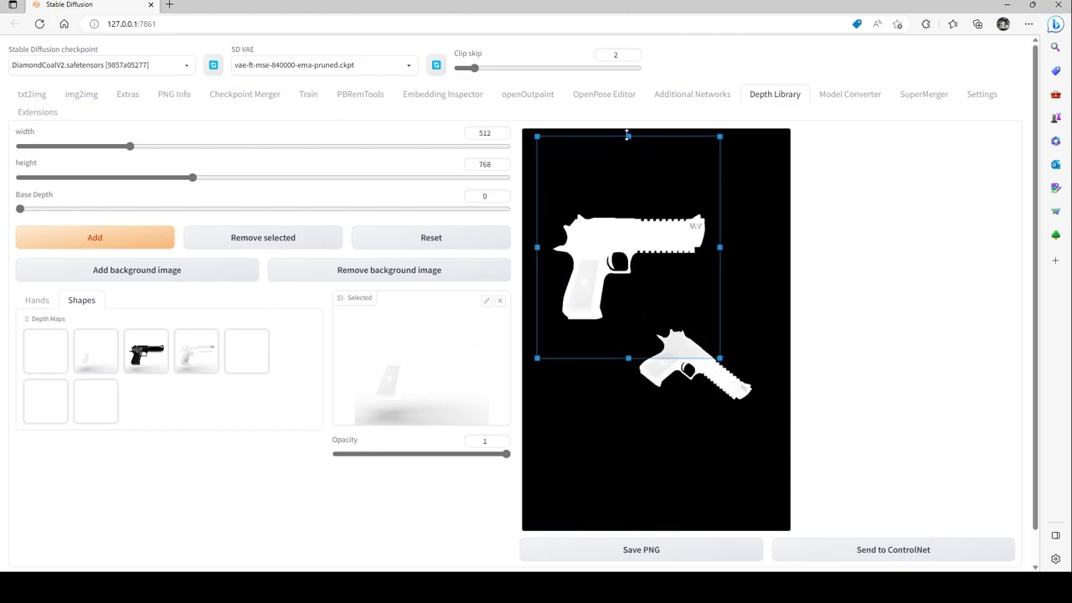
left_click_drag(629, 139, 632, 165)
mouse_move(600, 265)
left_mouse_down()
mouse_move(603, 232)
mouse_move(617, 249)
mouse_move(592, 244)
mouse_move(601, 248)
mouse_move(591, 192)
mouse_move(608, 283)
left_mouse_up()
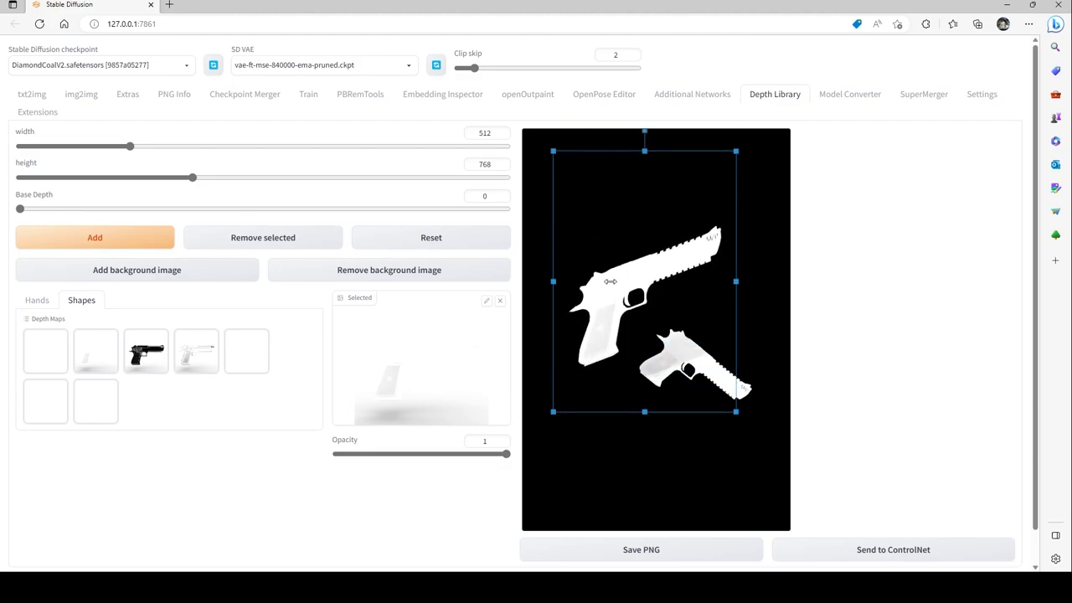
Step: Straighten the upper pistol to horizontal and fine-tune its width, height and position
left_click_drag(610, 281, 626, 233)
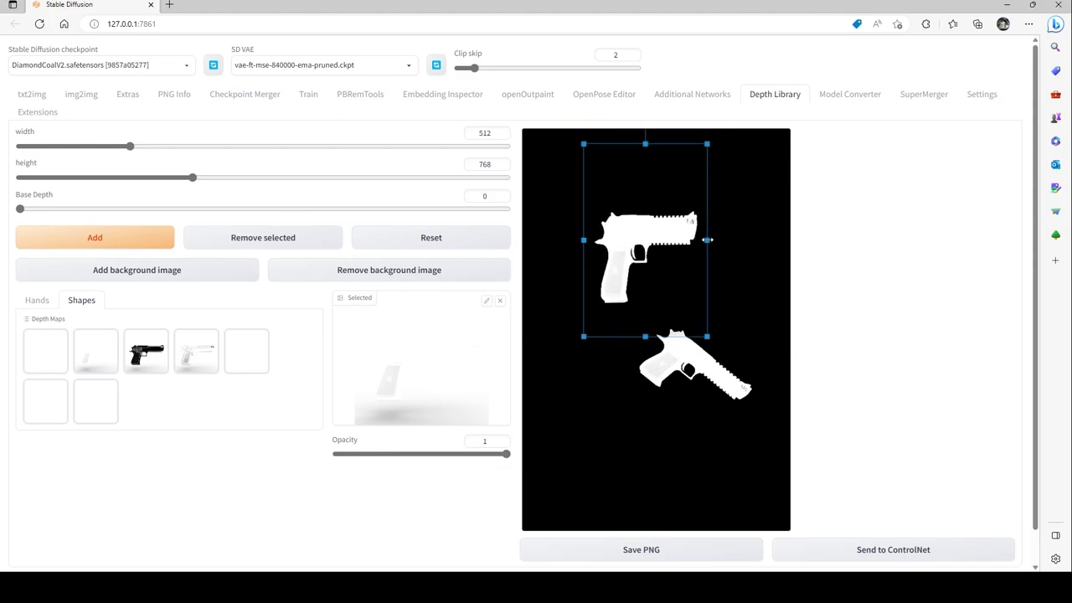
left_click_drag(708, 240, 782, 240)
left_click_drag(698, 236, 658, 244)
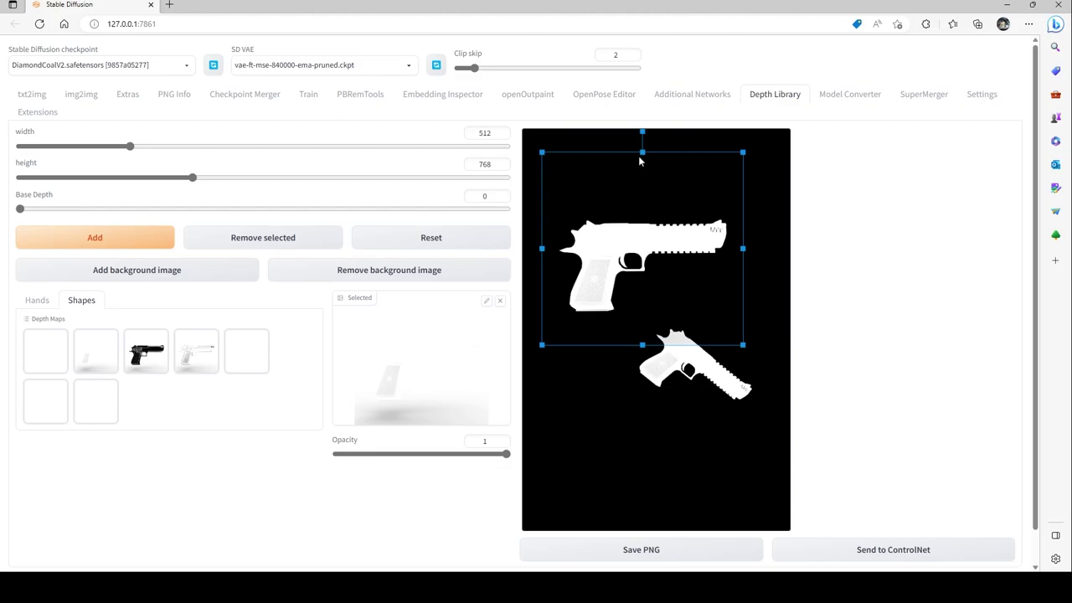
left_click_drag(642, 152, 633, 181)
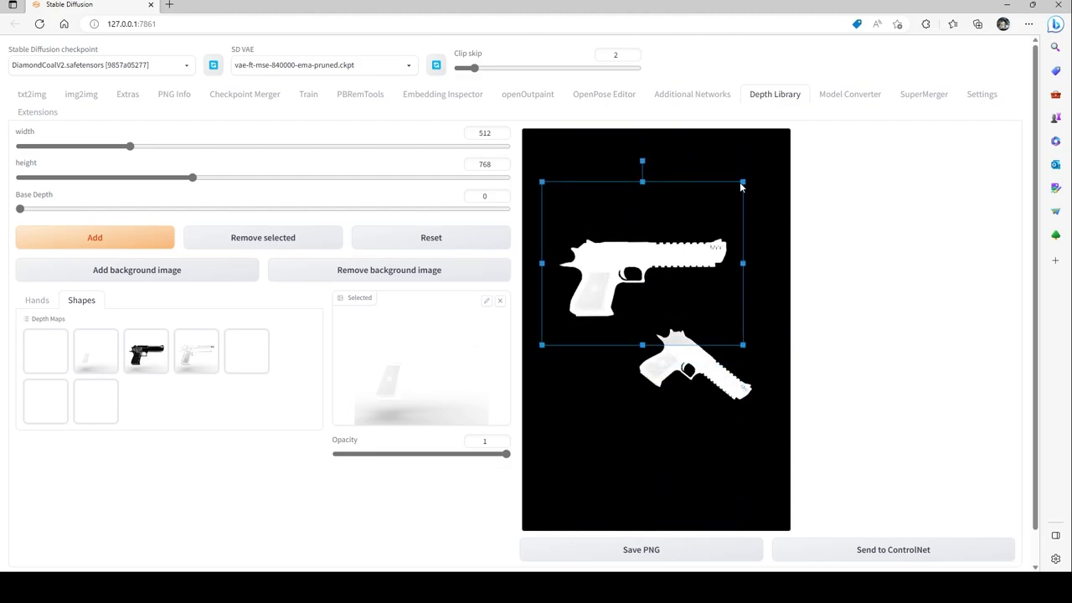
mouse_move(741, 183)
left_mouse_down()
mouse_move(616, 290)
mouse_move(734, 183)
mouse_move(647, 260)
mouse_move(760, 174)
left_mouse_up()
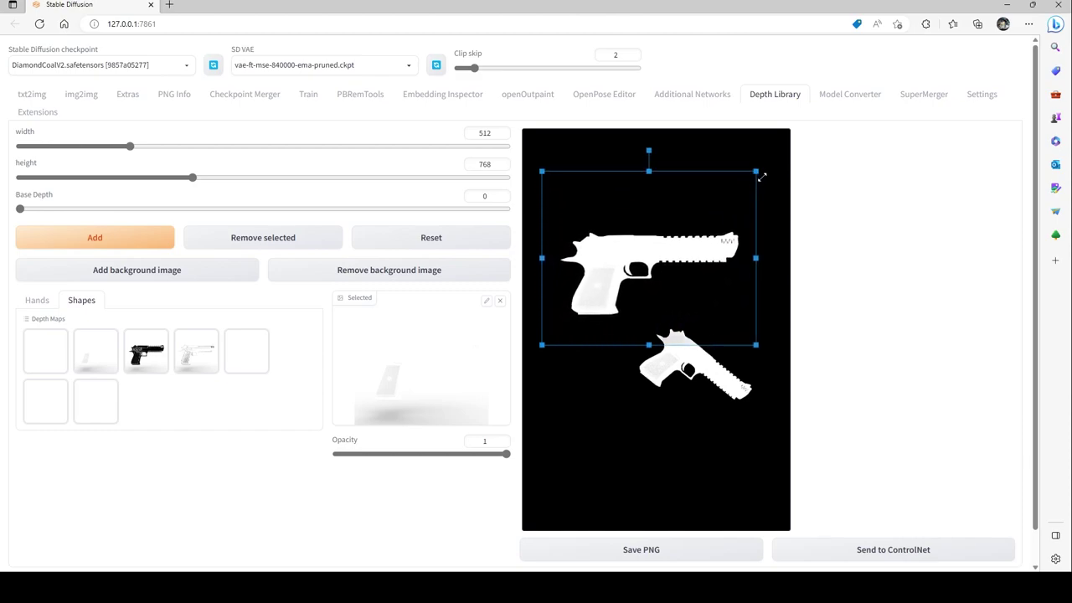
Step: Delete the upper pistol and add the fourth pistol depth map instead
left_click(259, 245)
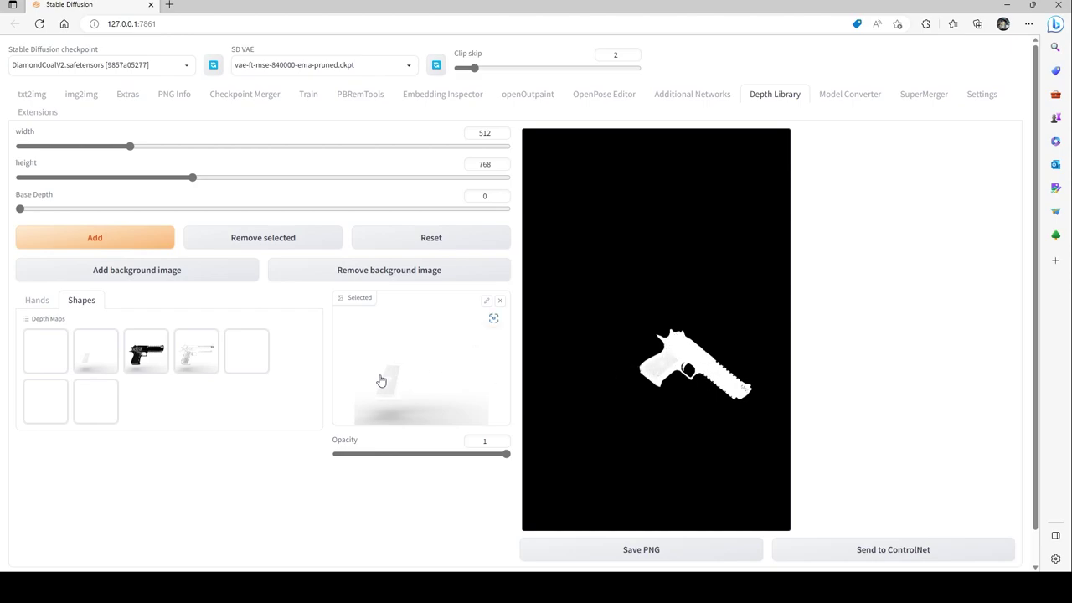
left_click(198, 365)
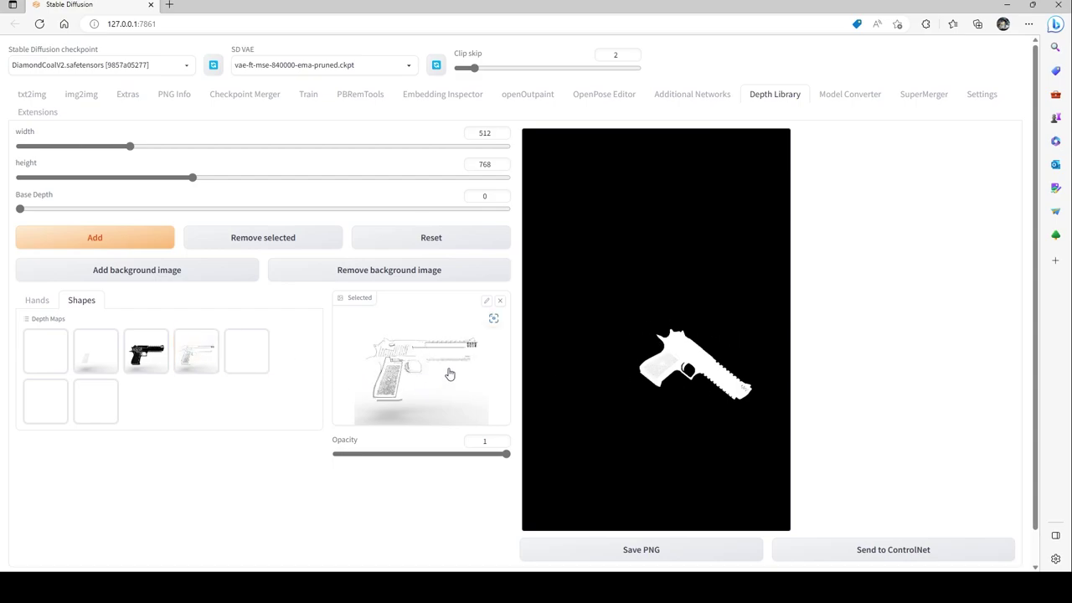
left_click(95, 238)
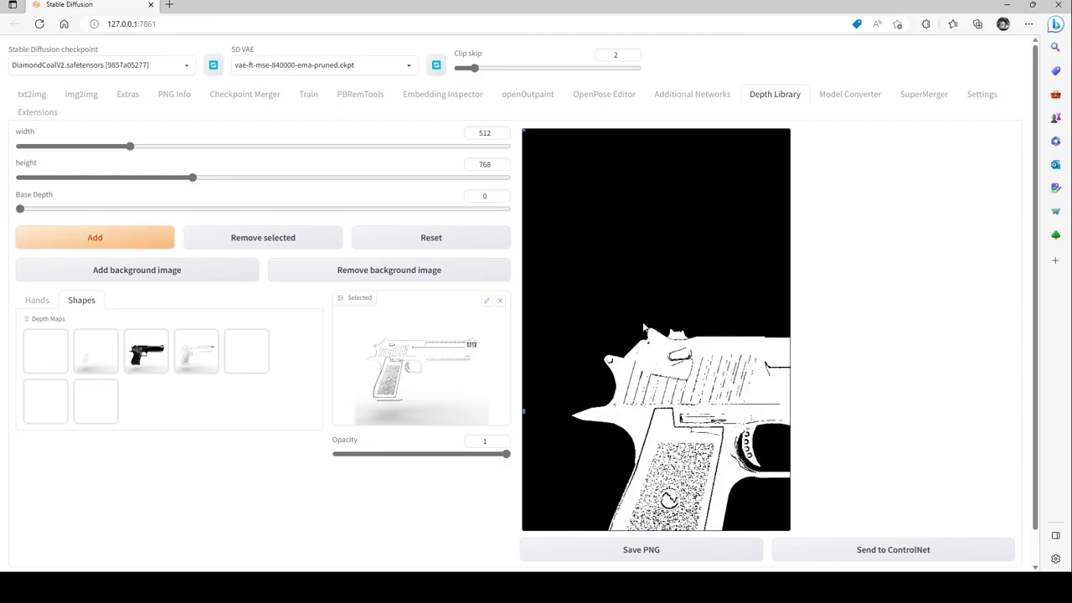
Step: Resize and reposition the new pistol so it sits centred at a smaller size
left_click_drag(696, 381, 721, 397)
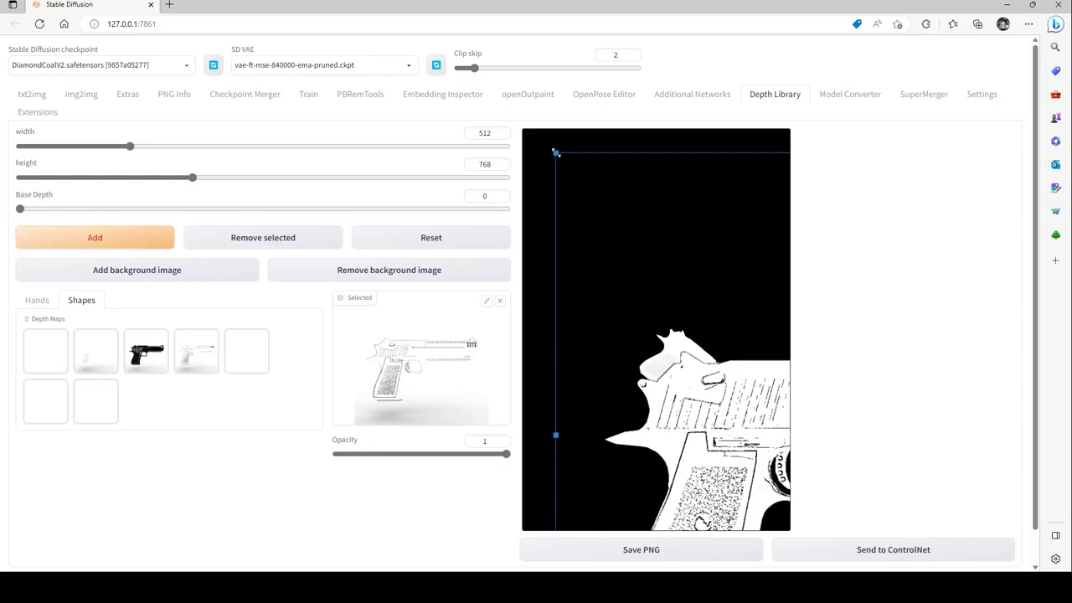
left_click_drag(556, 153, 694, 284)
left_click_drag(777, 483, 754, 469)
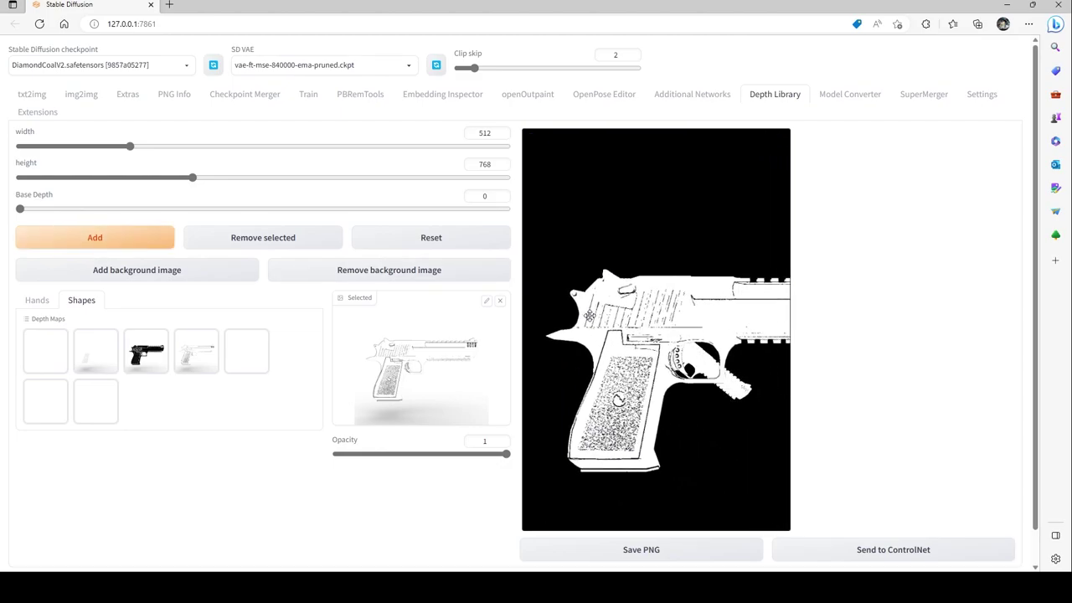
left_click_drag(572, 287, 609, 321)
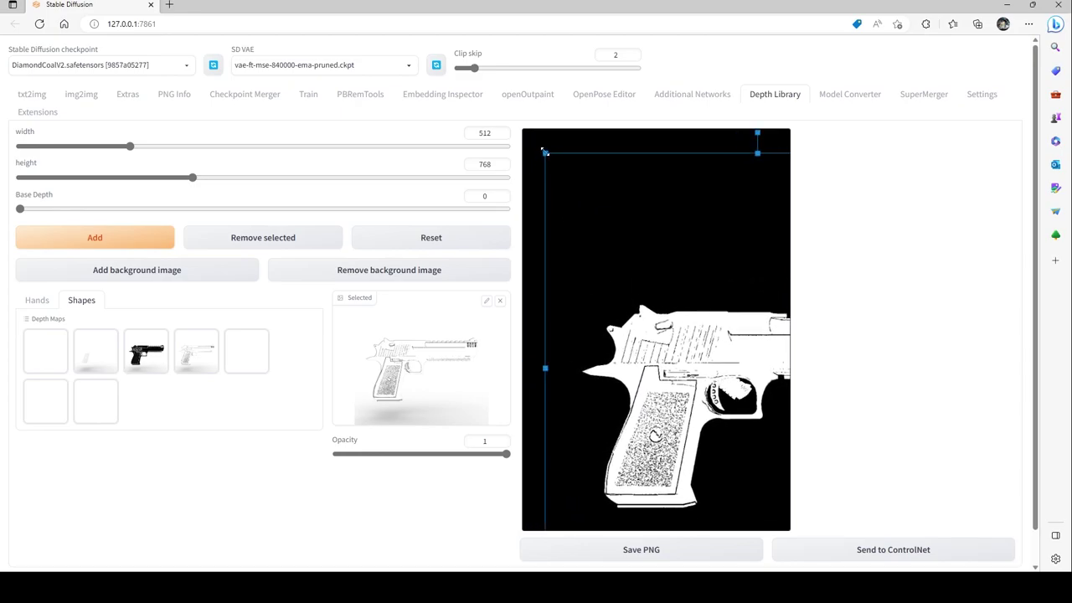
left_click_drag(544, 153, 742, 376)
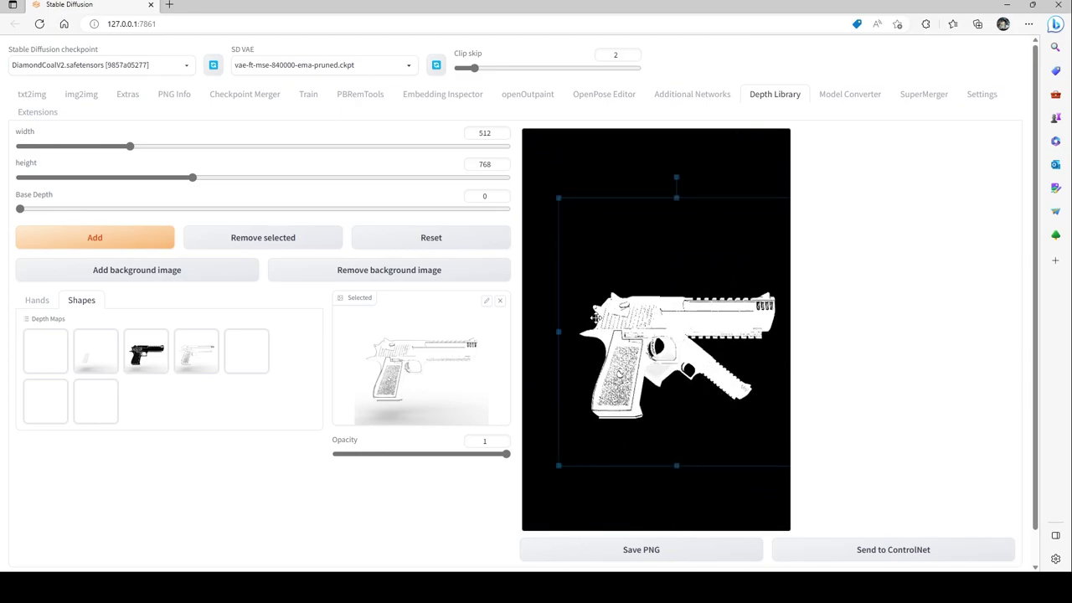
left_click_drag(594, 316, 579, 291)
left_click_drag(543, 172, 585, 205)
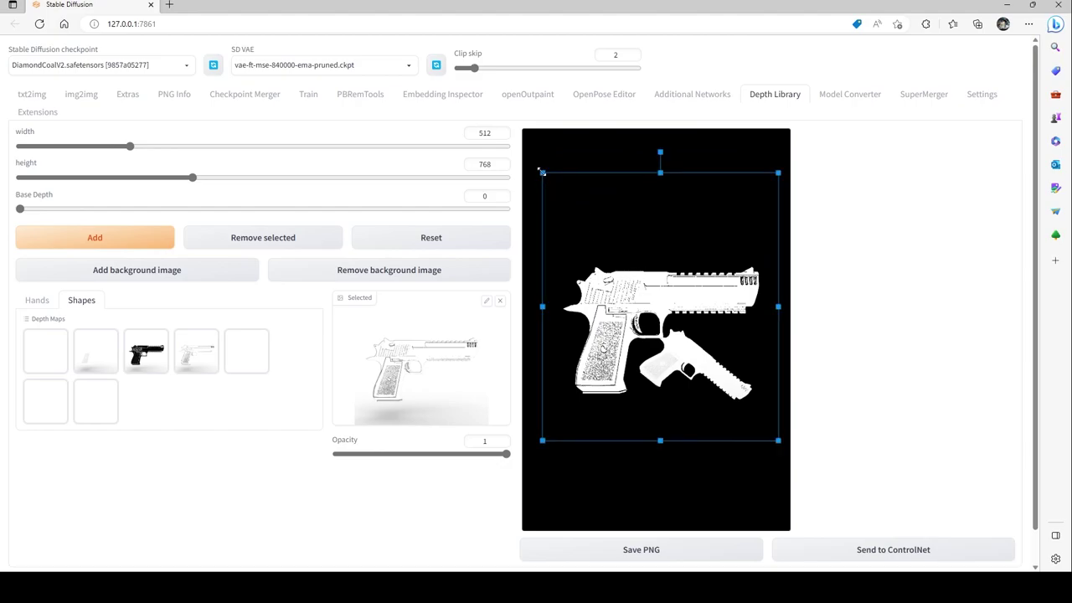
left_click_drag(542, 171, 654, 326)
left_click_drag(695, 371, 671, 329)
Step: Tilt the pistol about 35° clockwise and drag it over the lower pistol
left_click_drag(672, 260, 709, 289)
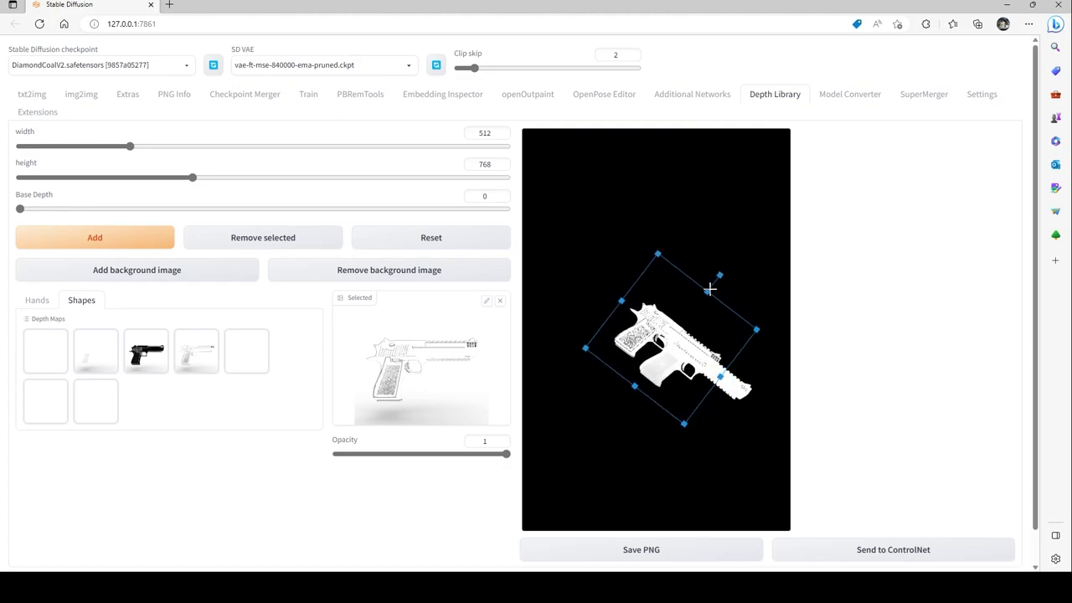
left_click_drag(669, 344, 601, 216)
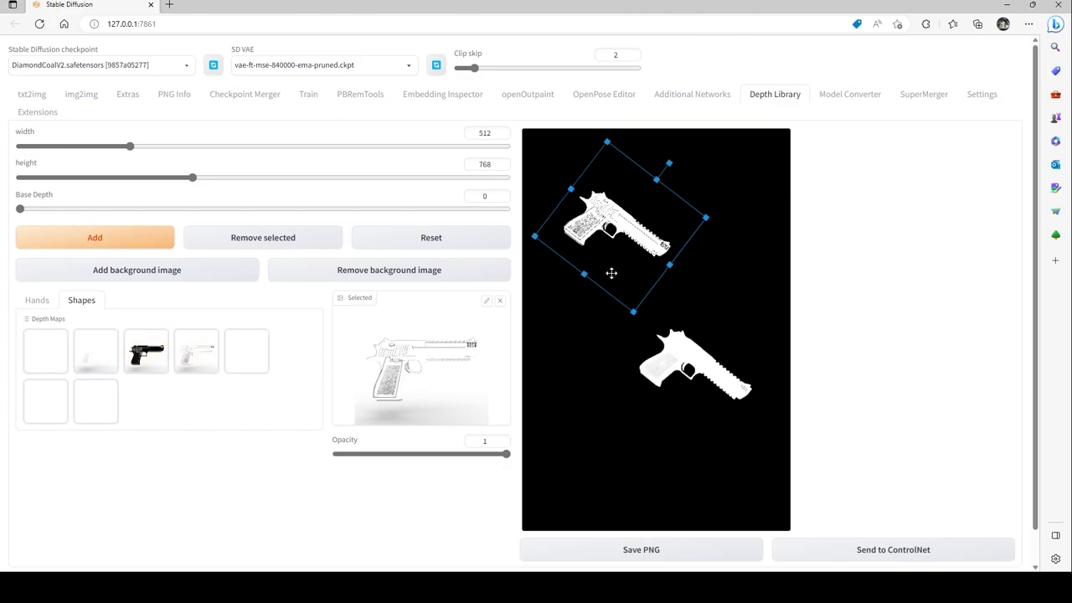
left_click_drag(629, 224, 727, 272)
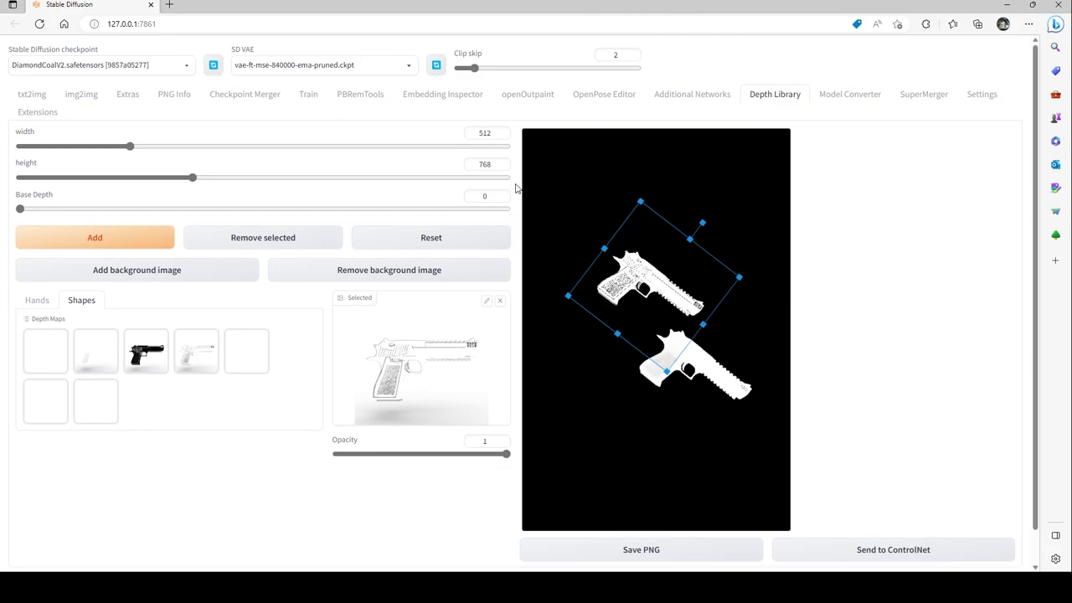
Step: Compare with the generated girl image, then shift the rotated gun and remove it from the canvas
left_click(39, 97)
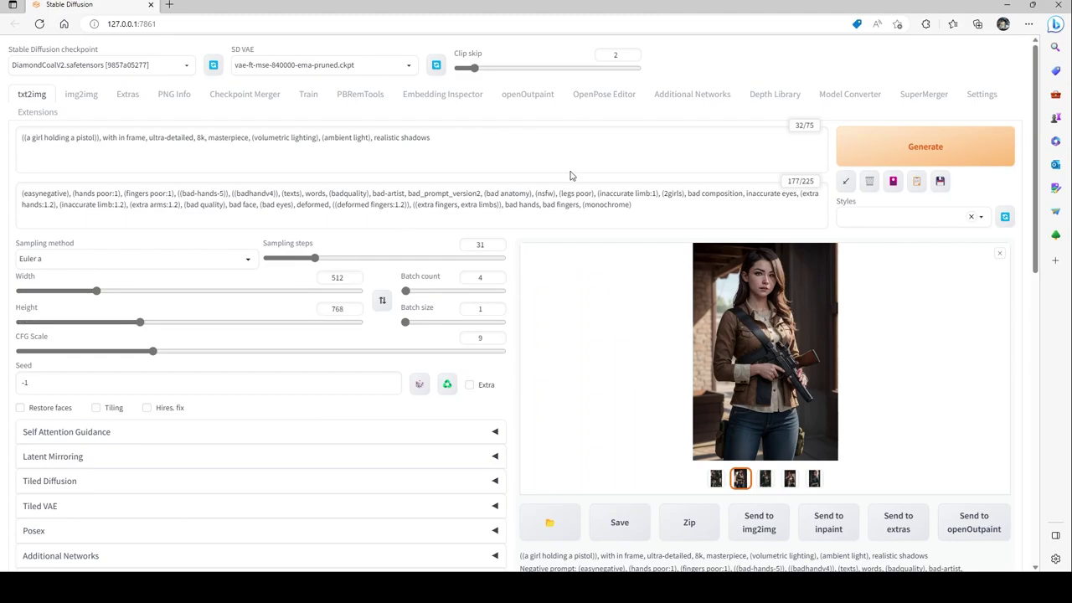
left_click(777, 100)
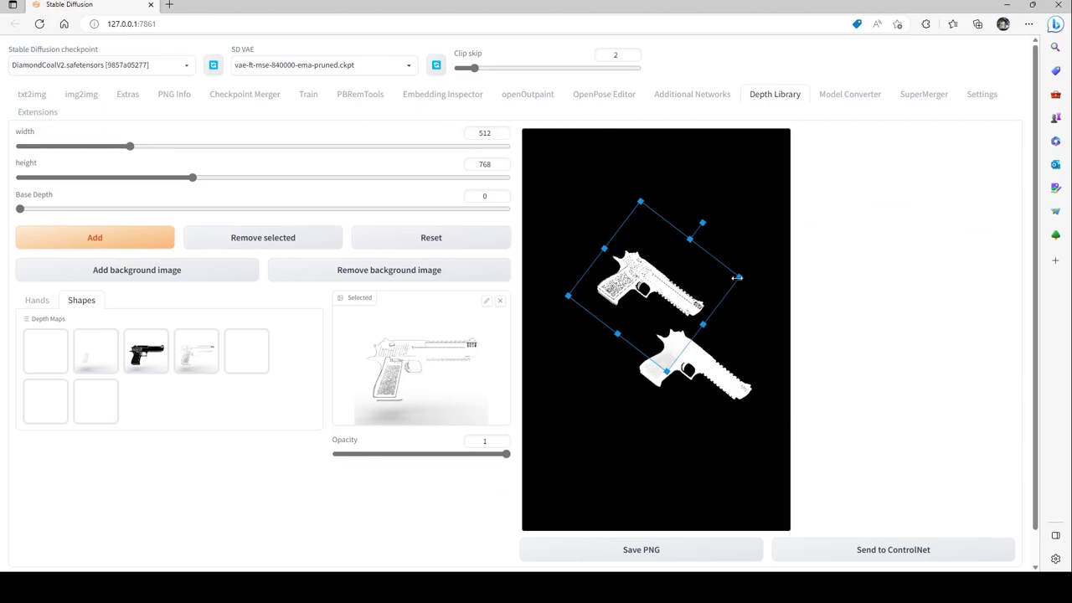
left_click_drag(719, 288, 705, 227)
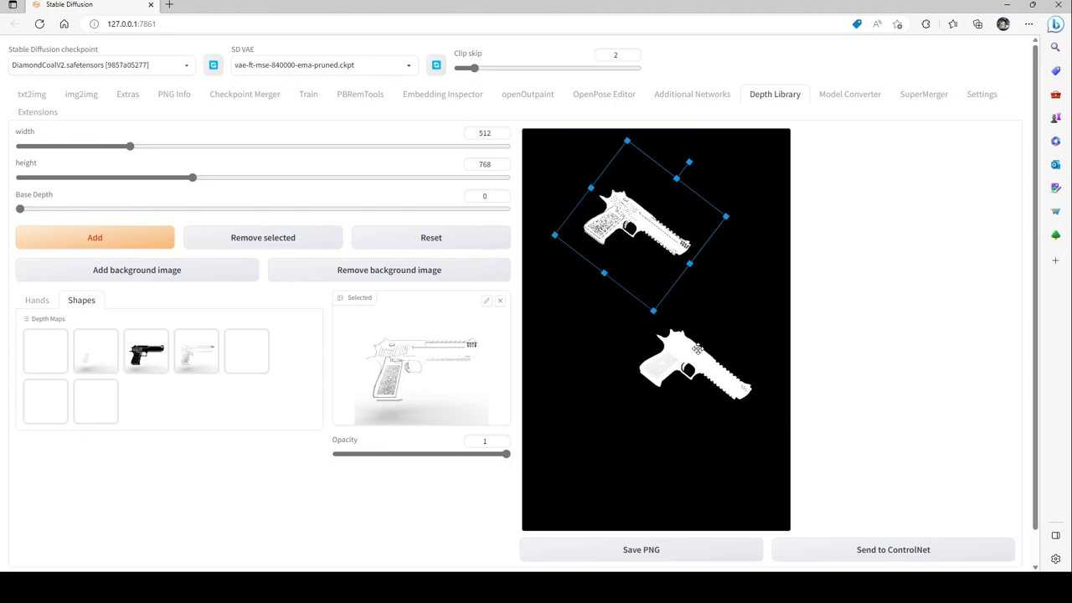
left_click_drag(621, 211, 605, 216)
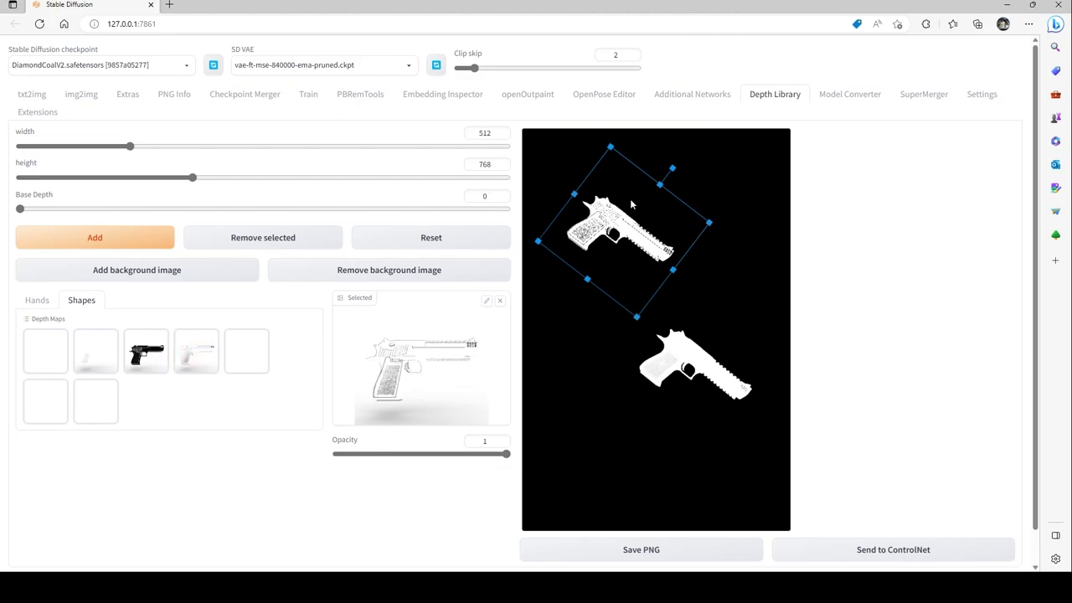
left_click(261, 237)
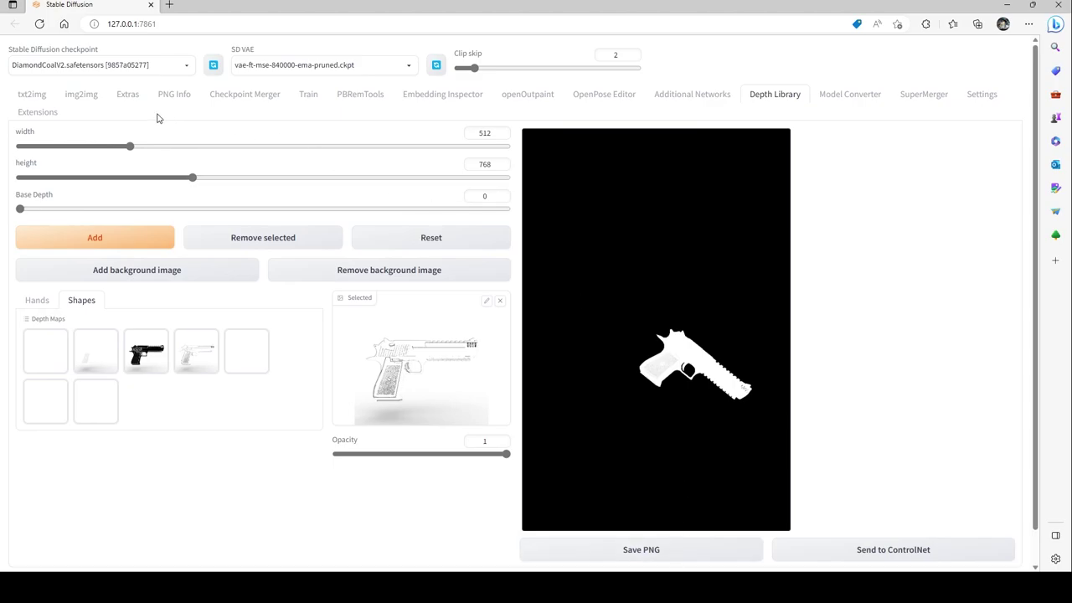
Step: Open img2img's Inpaint page with the brown-jacket girl image loaded
left_click(80, 96)
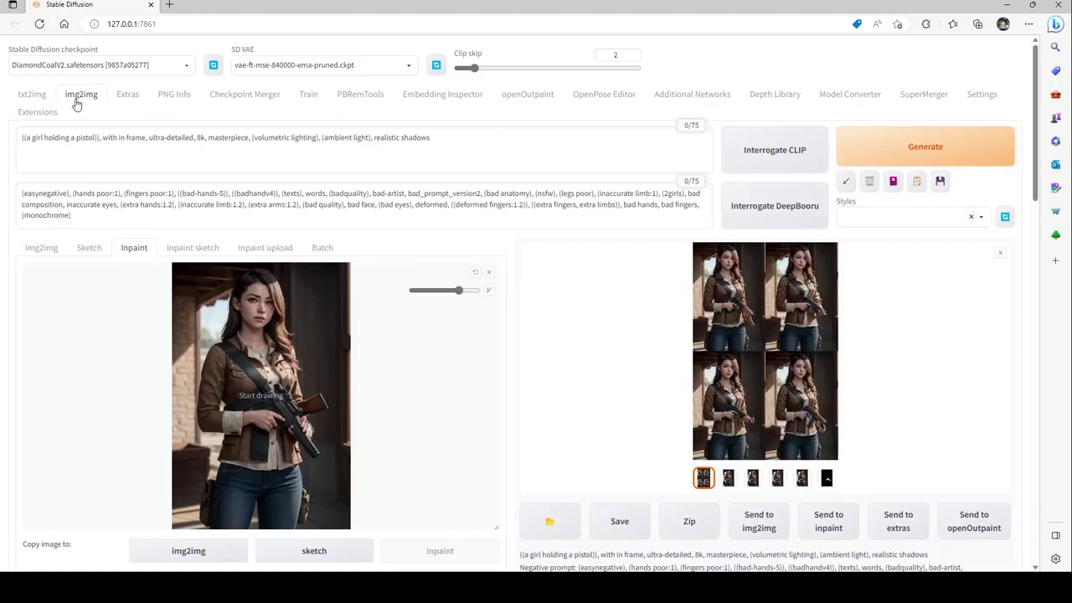
left_click(35, 95)
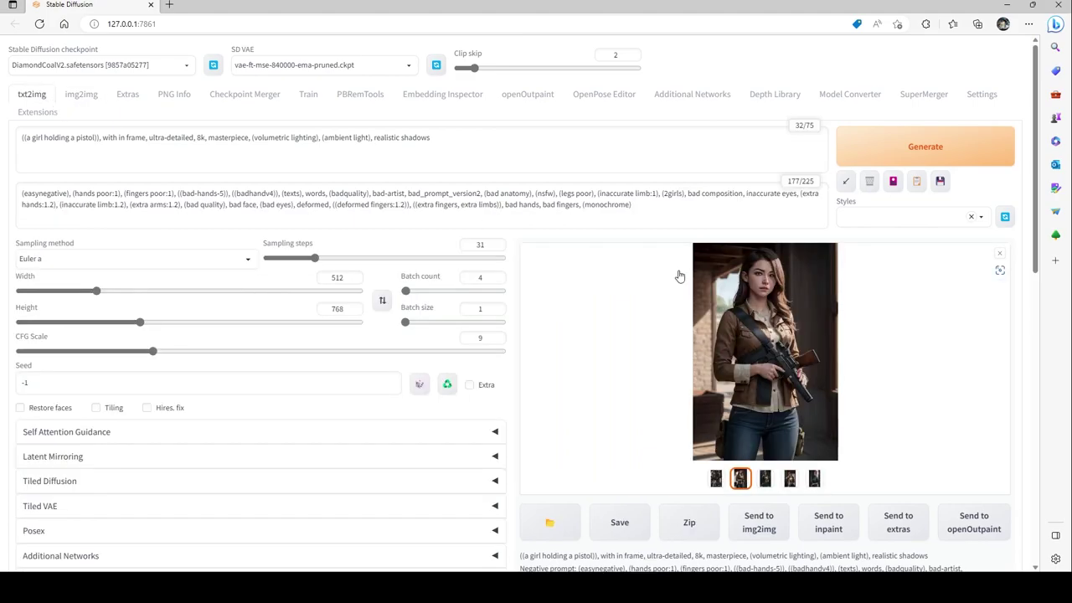
left_click(80, 97)
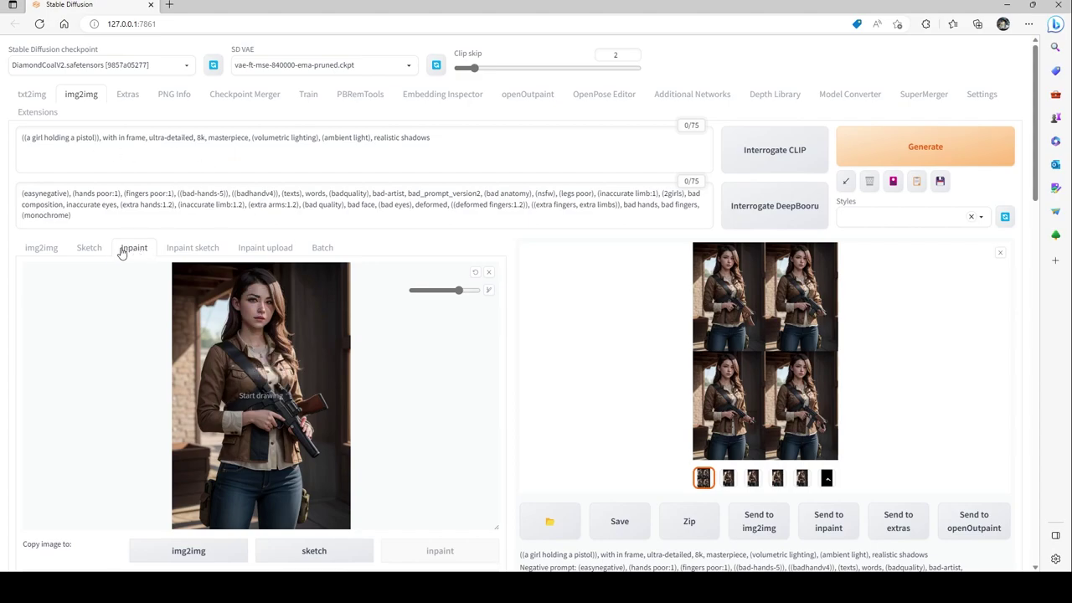
Step: In ControlNet Unit 0, keep the depth model and leave the preprocessor at none
scroll(287, 340, "down", 12)
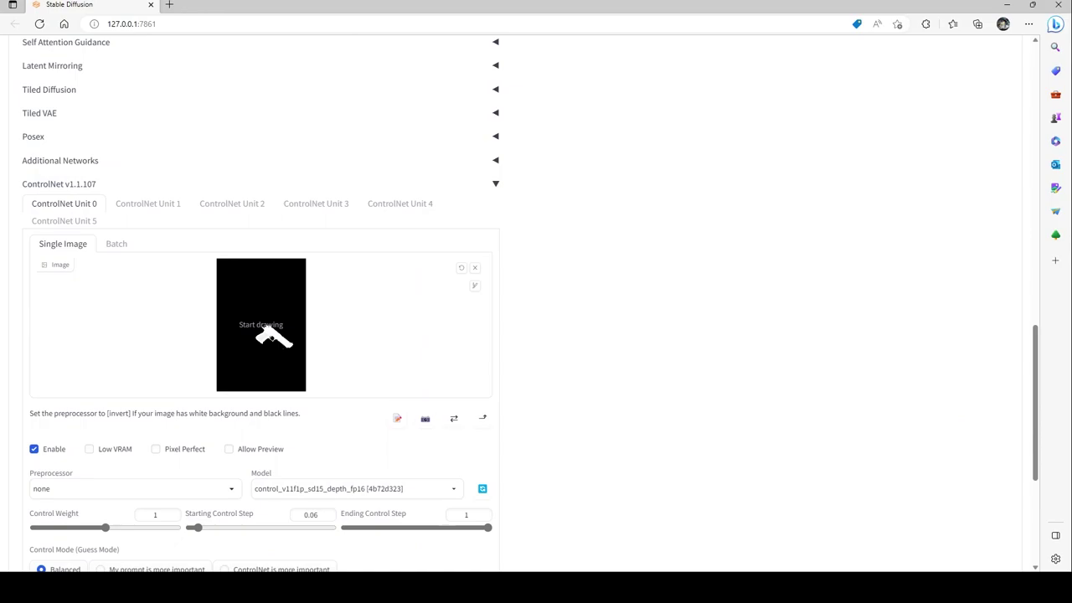
scroll(256, 309, "down", 1)
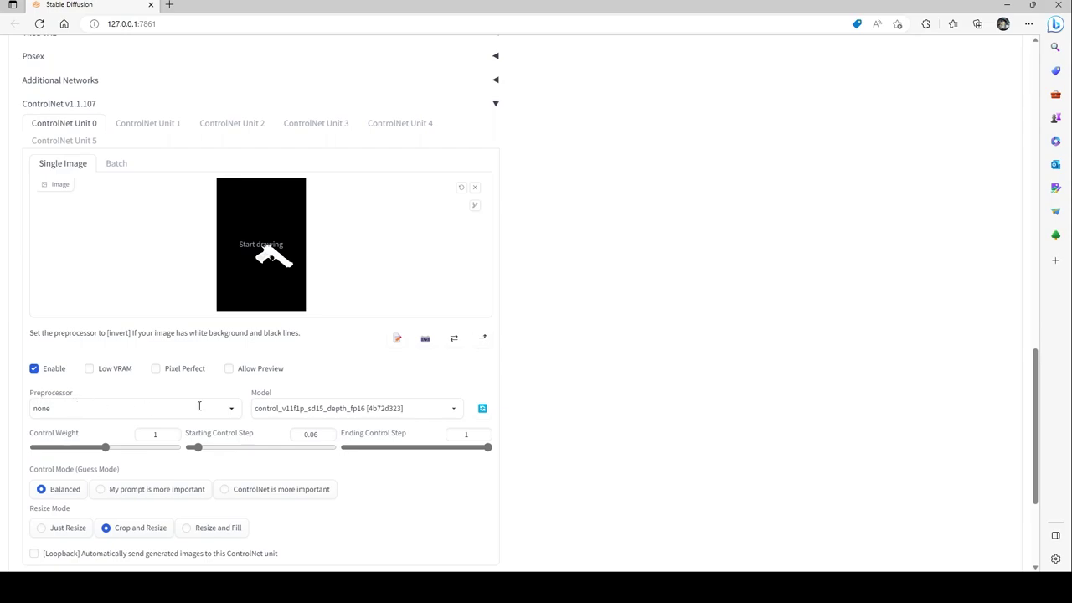
left_click(295, 414)
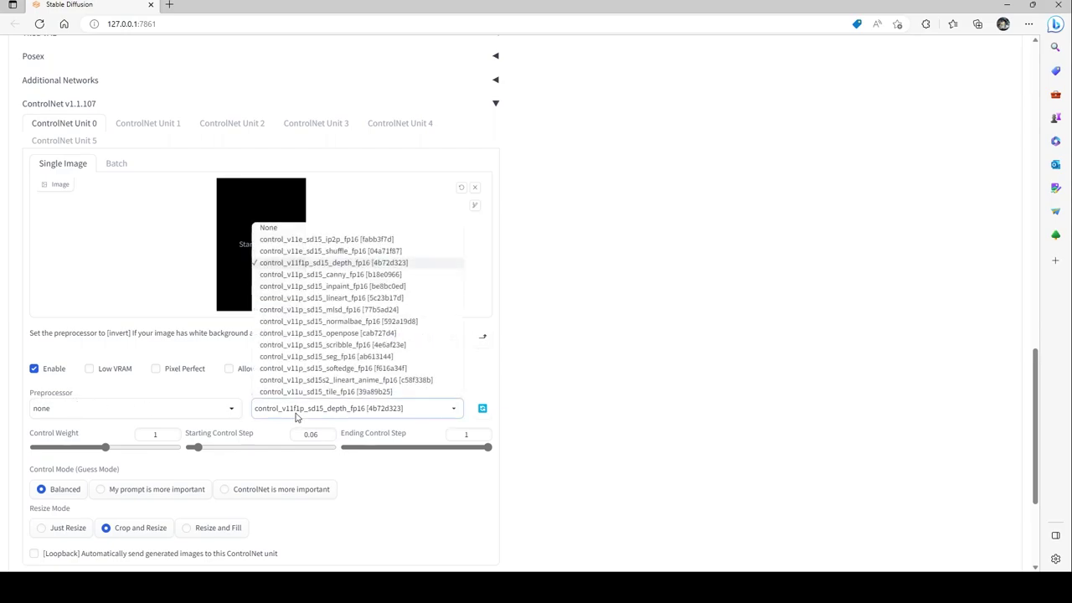
left_click(227, 385)
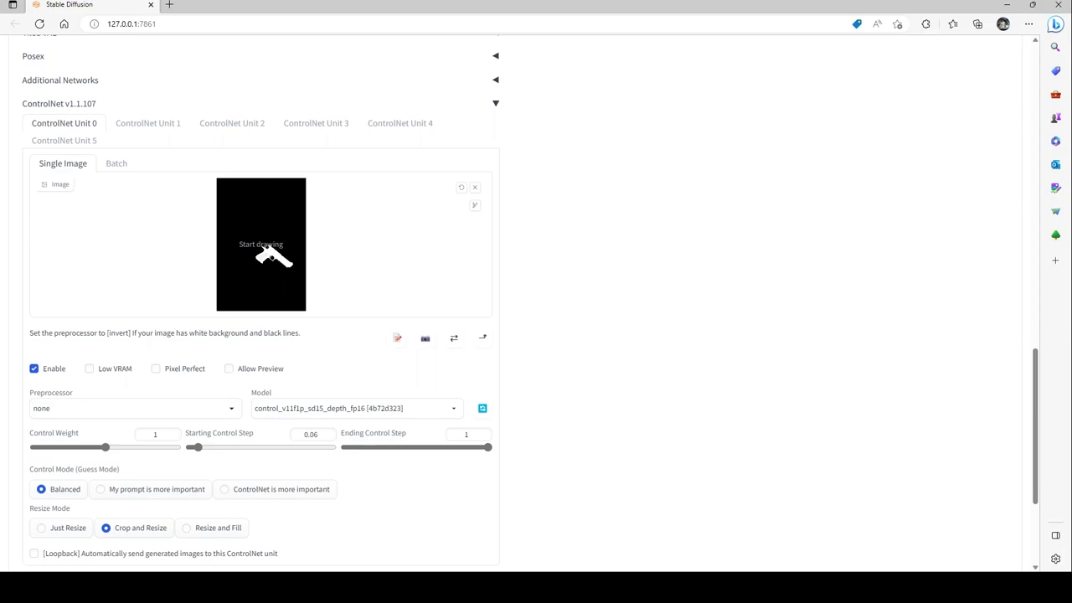
left_click(228, 410)
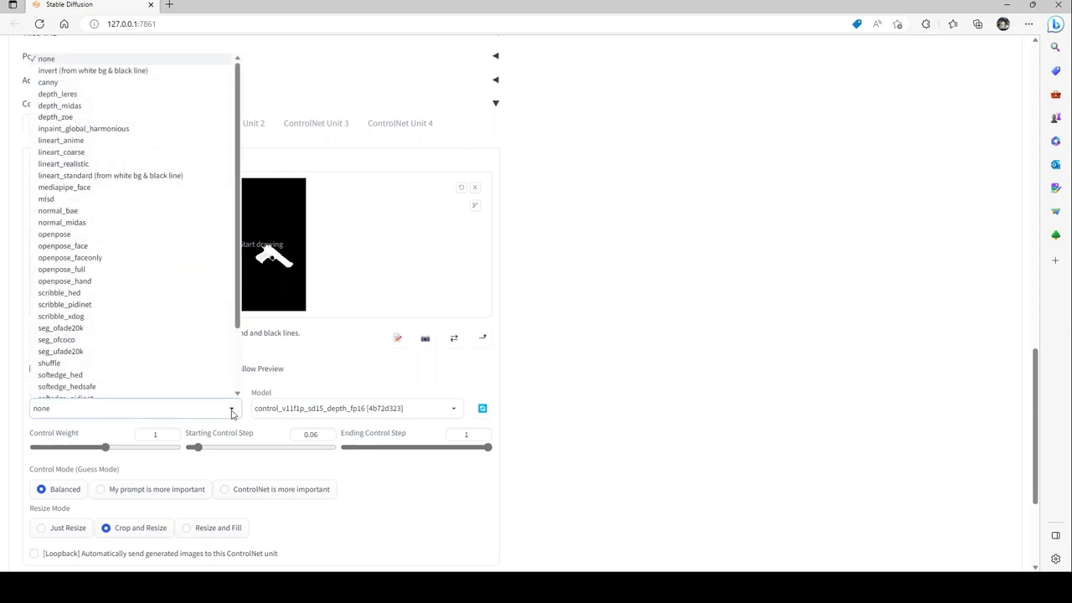
left_click(232, 410)
left_click(294, 357)
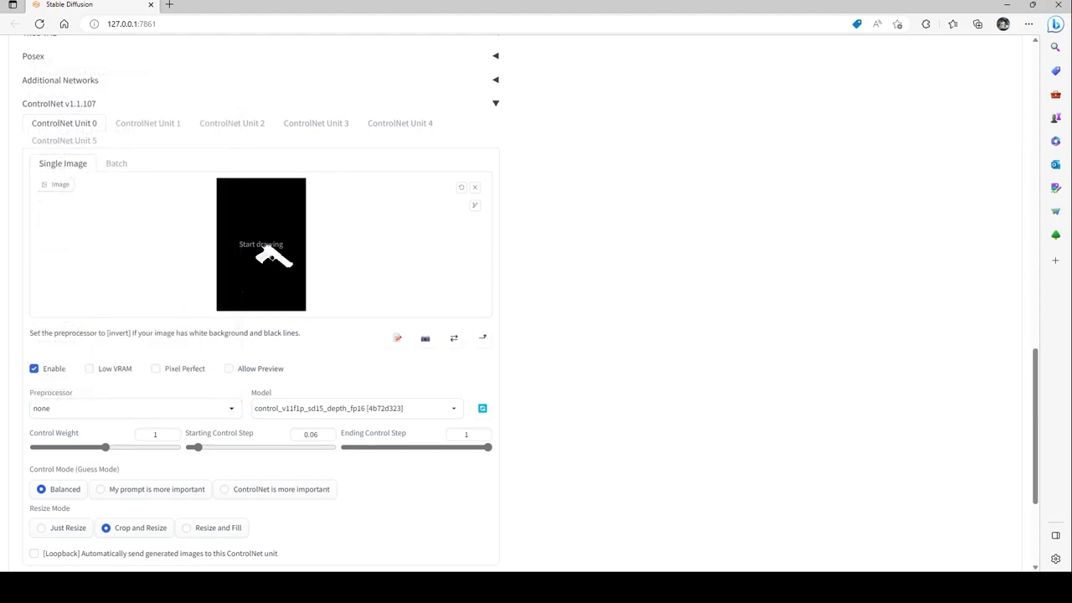
Step: Drag ControlNet Unit 0's Starting Control Step slider down to 0
scroll(290, 391, "up", 15)
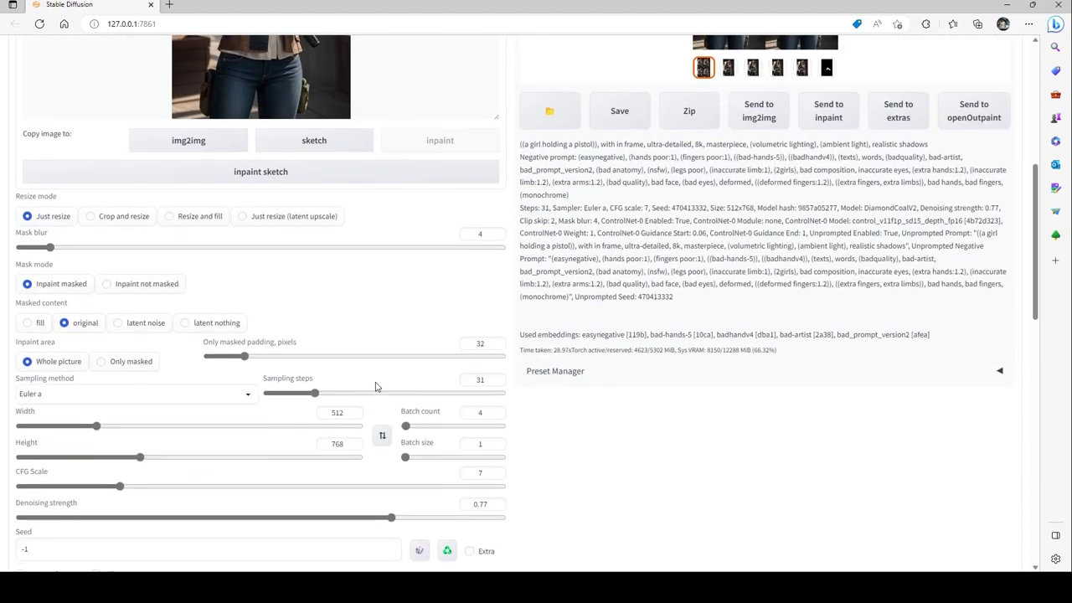
scroll(373, 399, "down", 15)
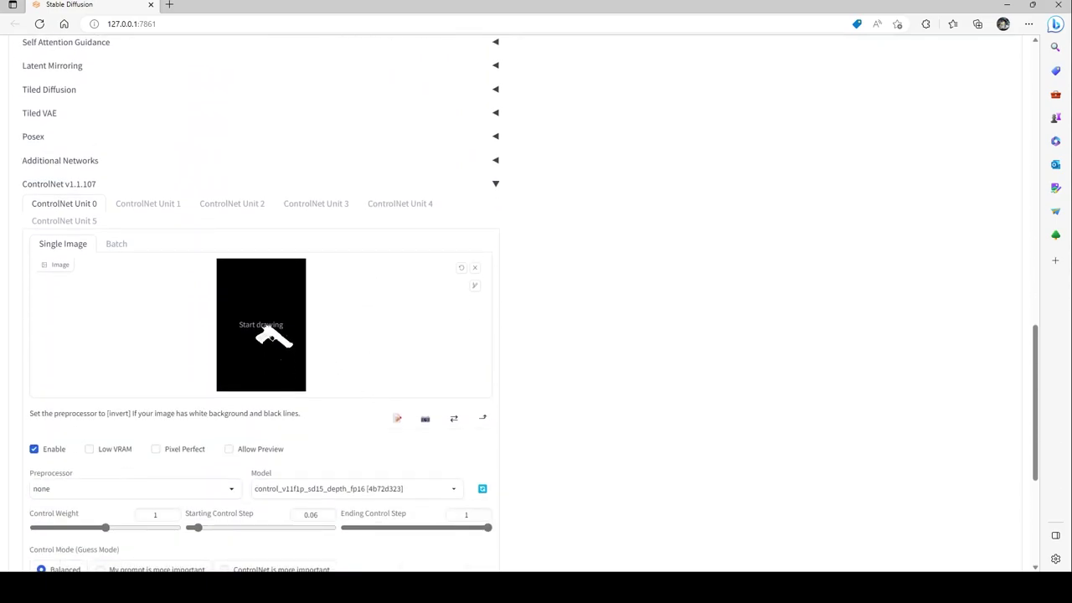
scroll(328, 415, "down", 1)
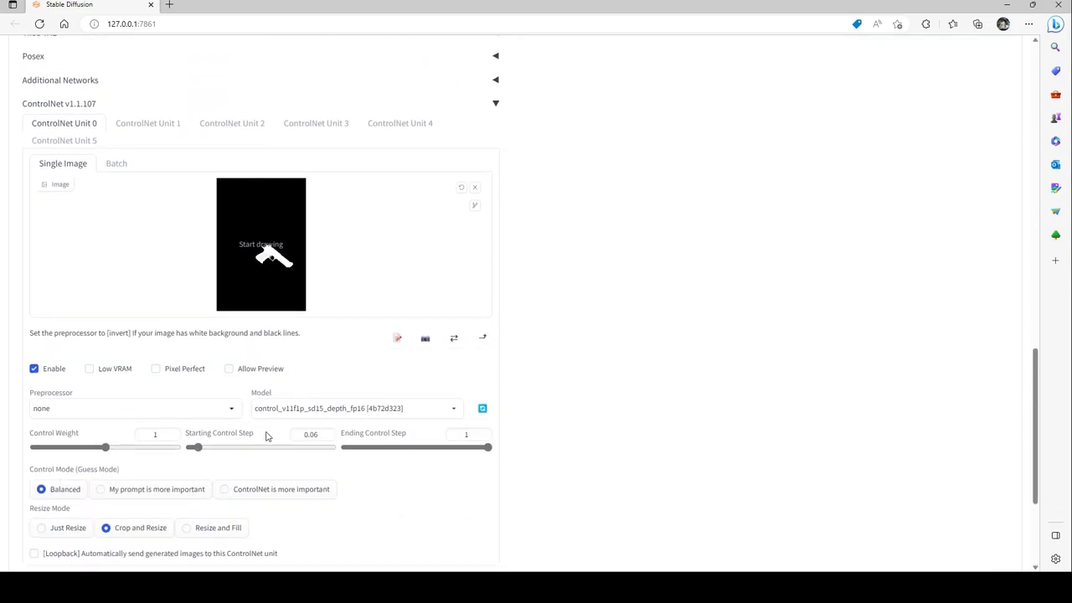
left_click_drag(201, 450, 191, 448)
scroll(327, 340, "up", 15)
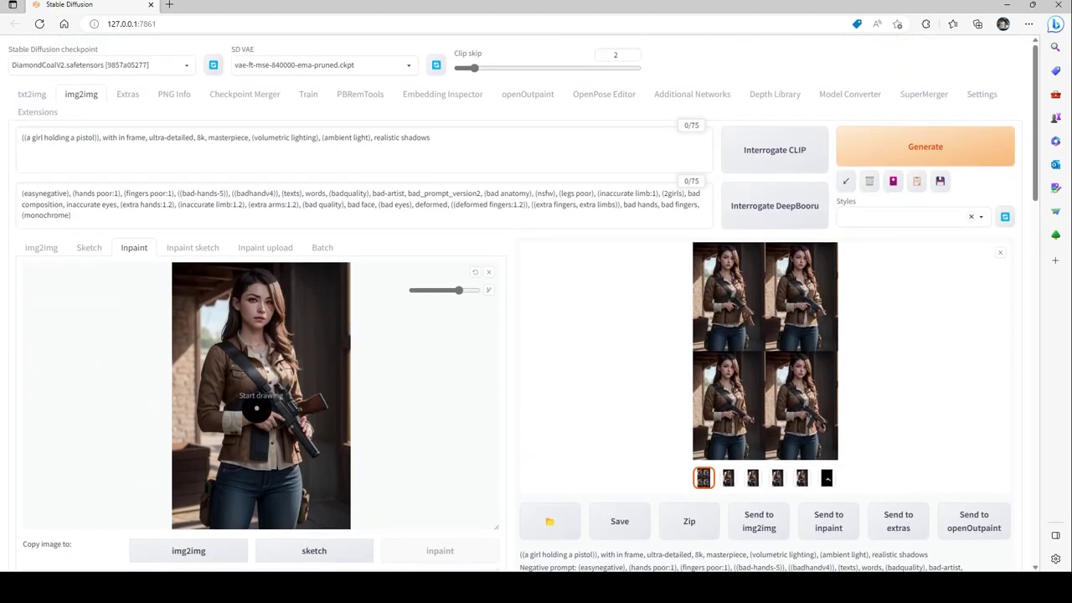
scroll(276, 411, "down", 15)
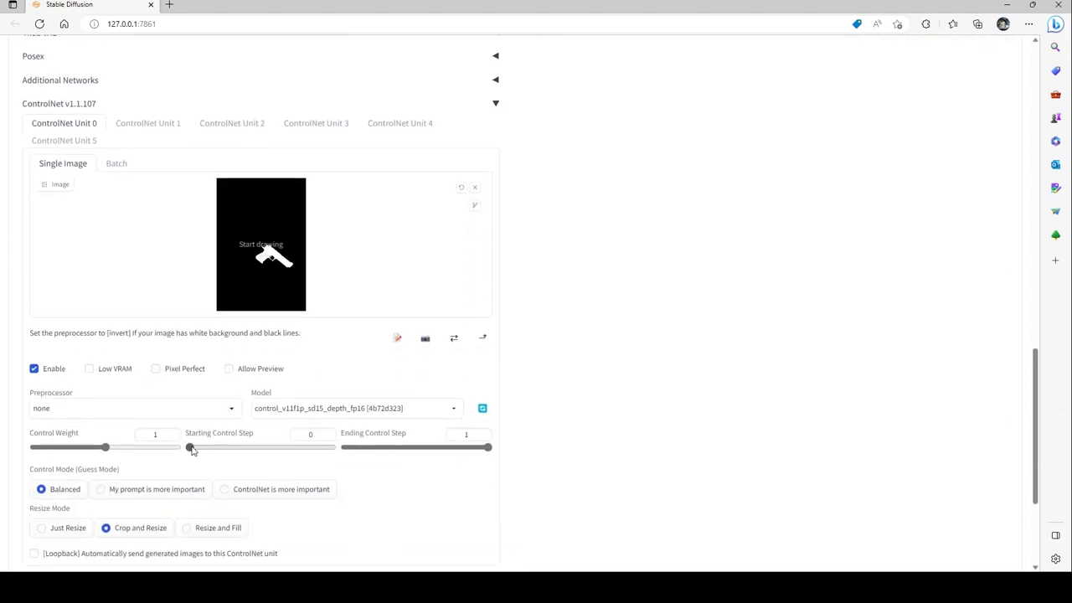
Step: Fine-tune the Starting Control Step, trying values near 0.1 and 0.06 before settling on 0.07
left_click_drag(191, 450, 198, 451)
left_click_drag(201, 448, 204, 449)
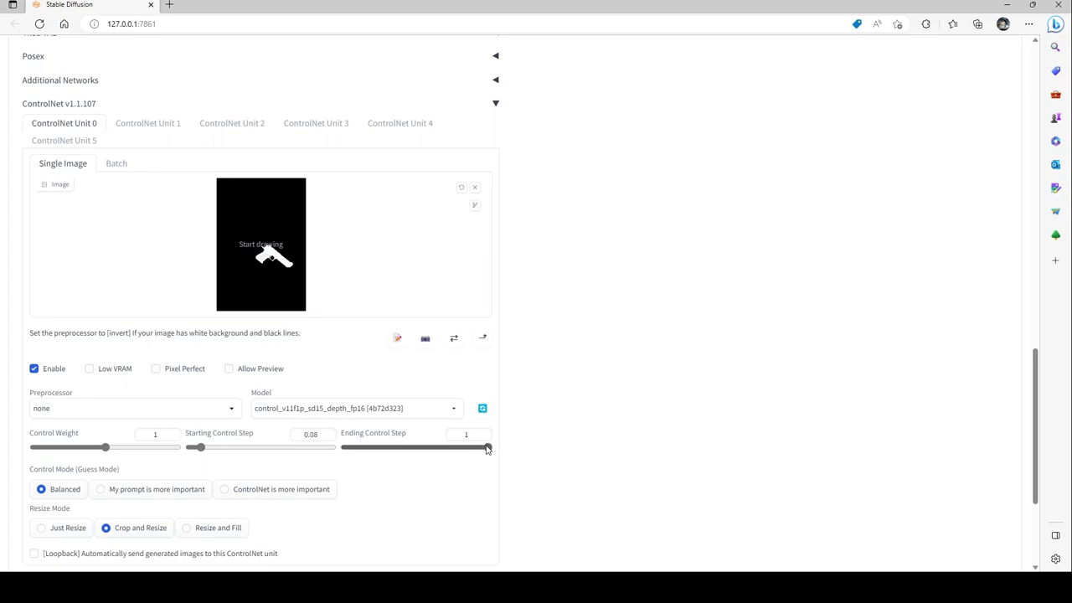
scroll(313, 436, "up", 2)
scroll(311, 440, "down", 2)
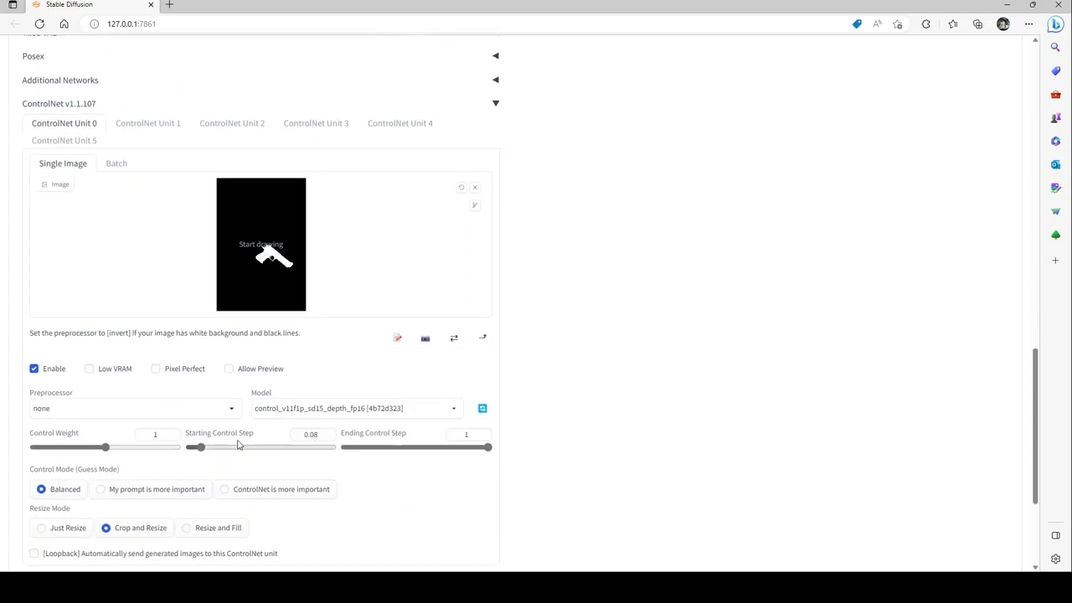
left_click_drag(201, 450, 299, 450)
mouse_move(299, 449)
left_mouse_down()
mouse_move(335, 448)
mouse_move(304, 450)
mouse_move(318, 448)
left_mouse_up()
left_click_drag(316, 447, 200, 450)
Step: Lower the inpaint Denoising strength, then raise it from 0.77 to 0.8 and return to the canvas
scroll(277, 509, "up", 15)
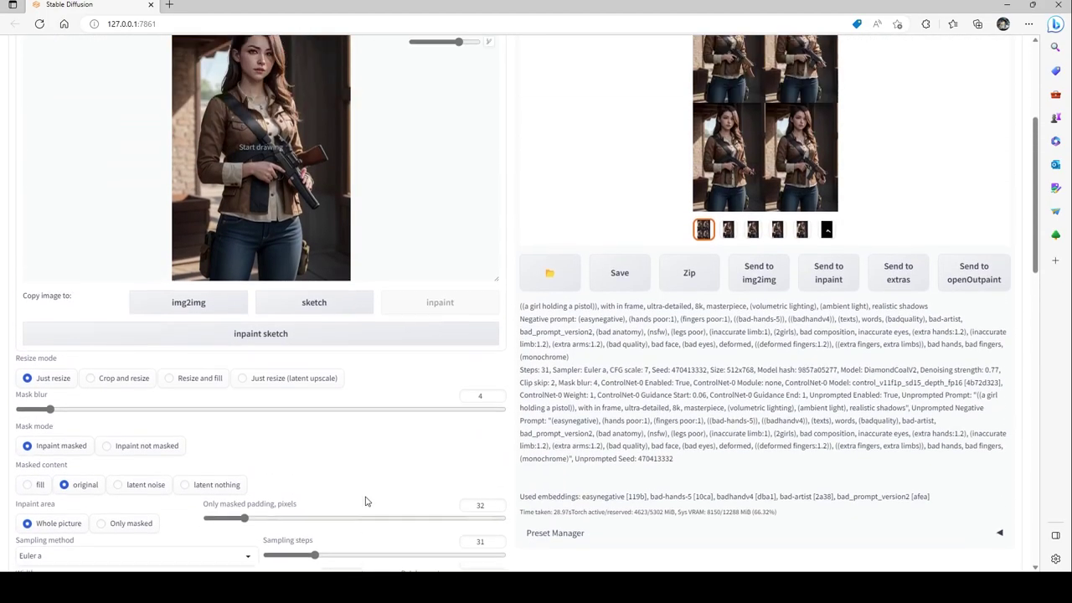
scroll(364, 499, "down", 3)
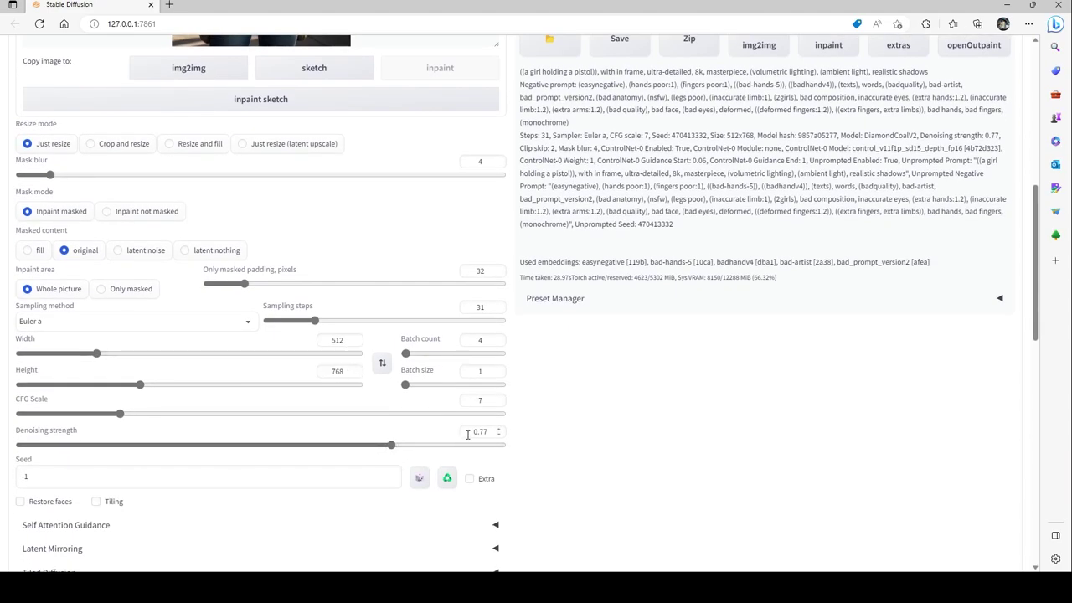
left_click_drag(391, 445, 256, 448)
scroll(257, 449, "up", 4)
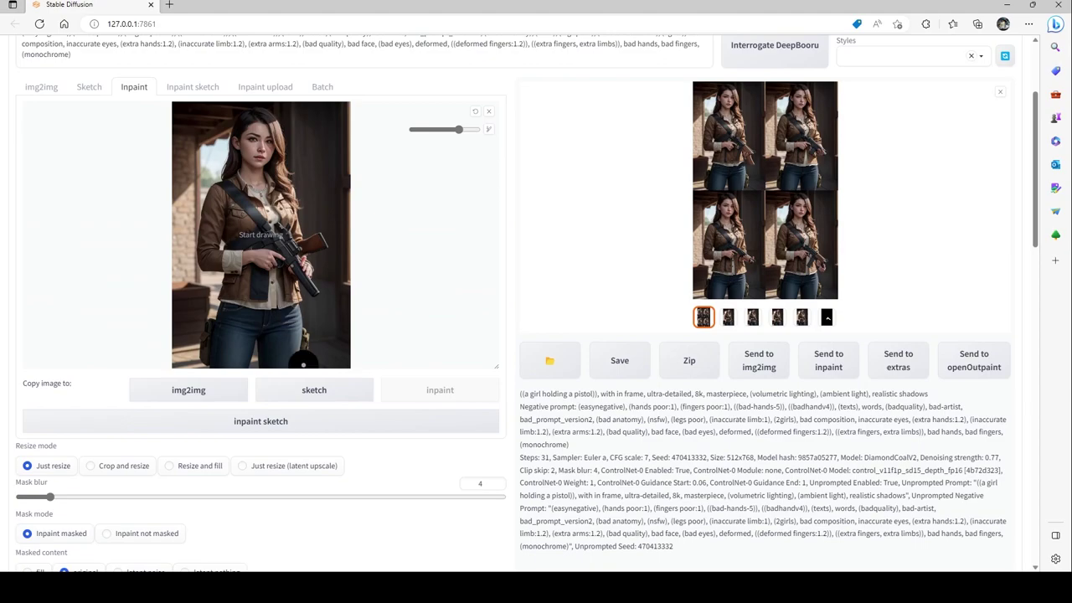
scroll(303, 365, "down", 2)
scroll(303, 201, "down", 8)
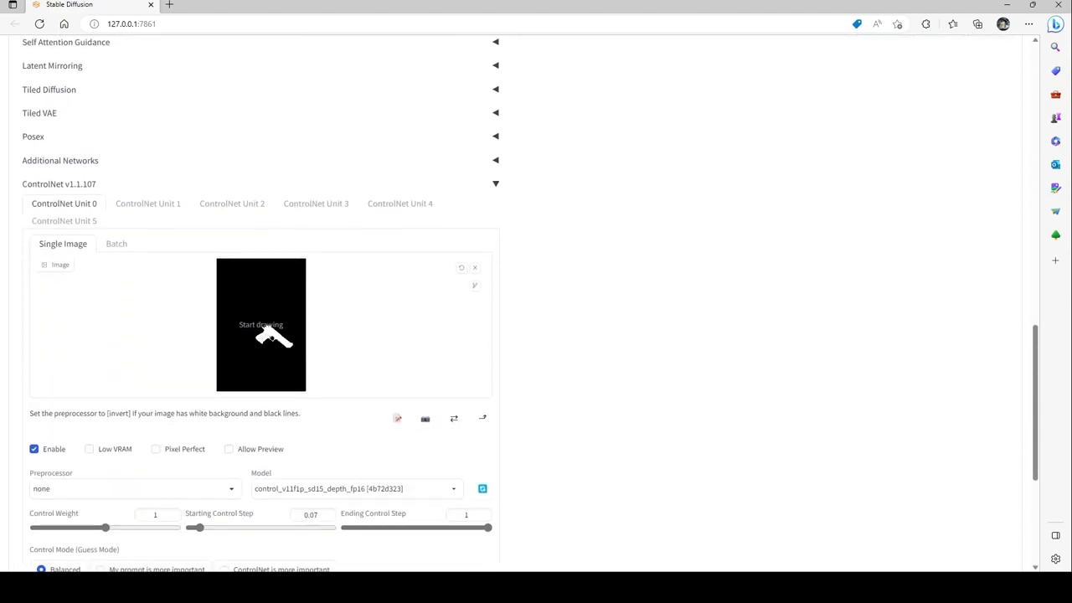
scroll(329, 385, "up", 5)
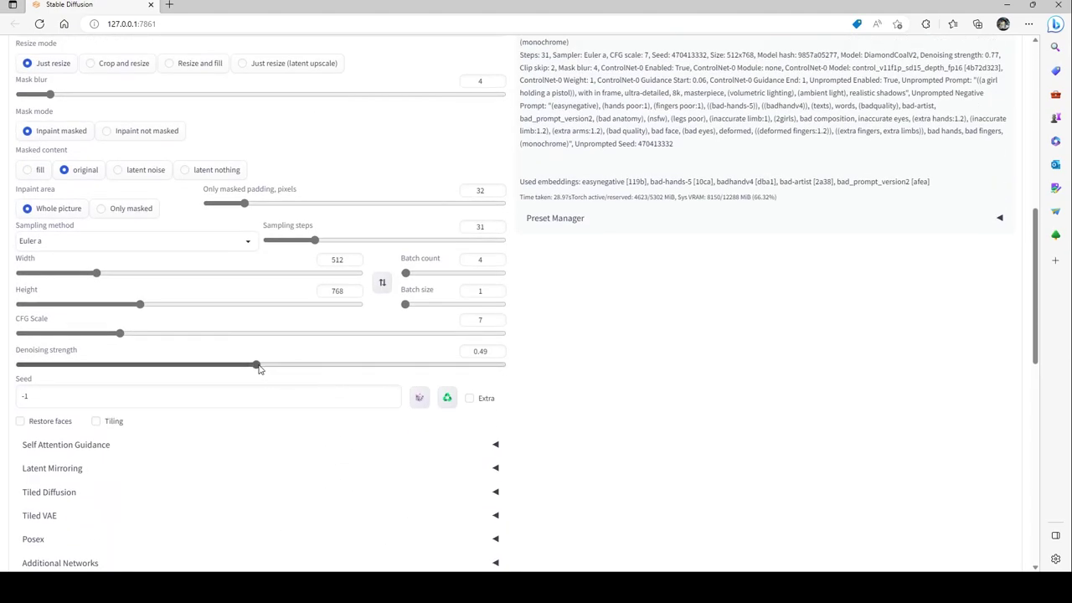
left_click_drag(258, 367, 406, 371)
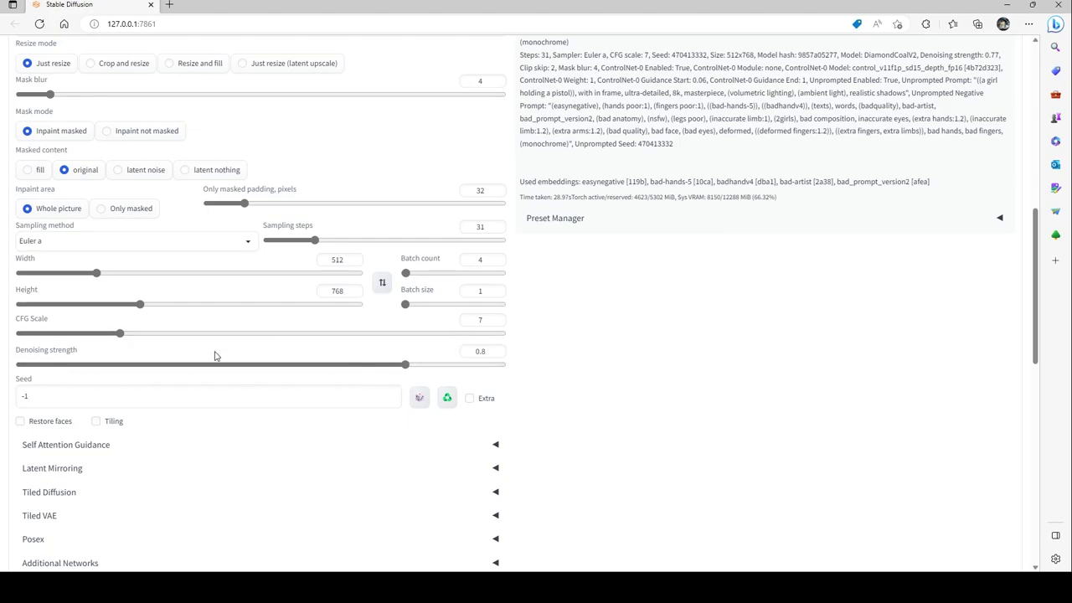
scroll(368, 382, "down", 2)
scroll(369, 383, "down", 4)
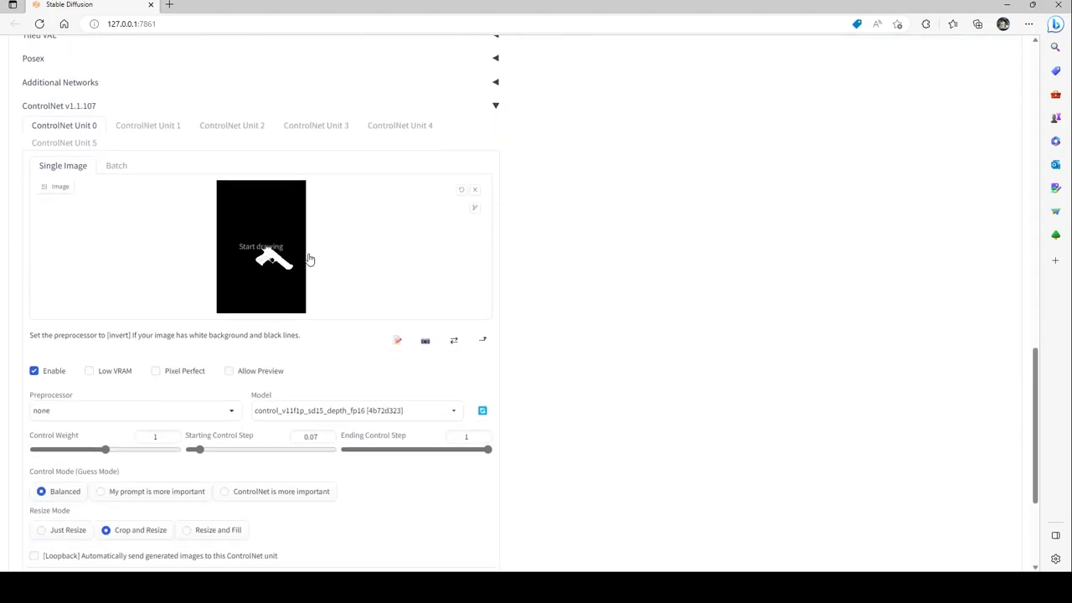
scroll(373, 343, "up", 9)
scroll(373, 345, "up", 2)
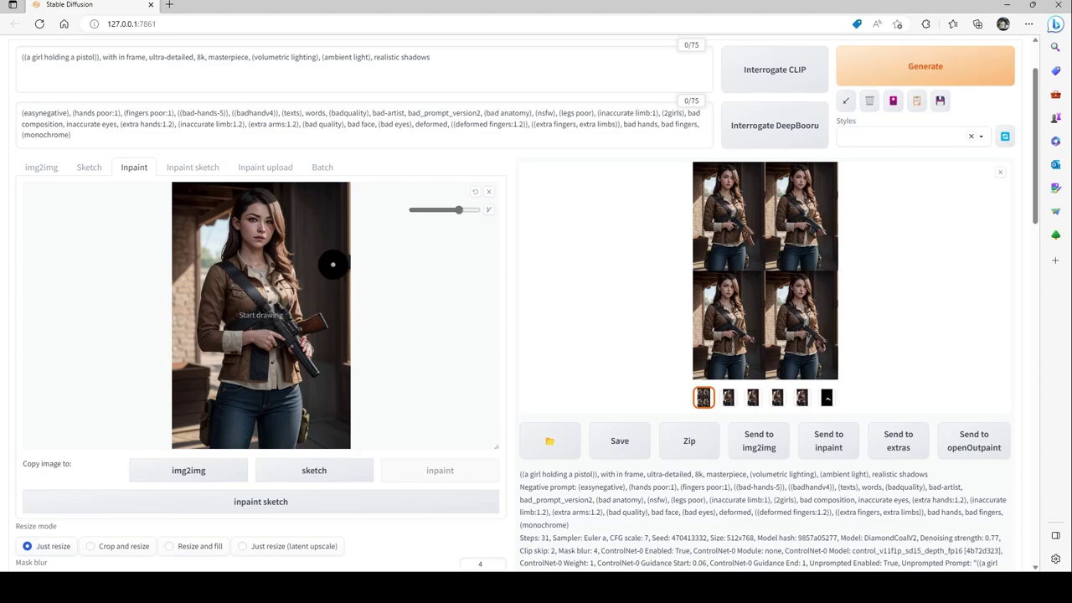
Step: Brush an inpaint mask over the brown-jacket girl's hands and gun on the source image
mouse_move(260, 315)
left_mouse_down()
mouse_move(317, 321)
mouse_move(313, 377)
mouse_move(264, 376)
mouse_move(264, 319)
mouse_move(301, 323)
mouse_move(305, 360)
mouse_move(276, 363)
mouse_move(270, 340)
mouse_move(286, 340)
mouse_move(282, 352)
mouse_move(325, 377)
left_mouse_up()
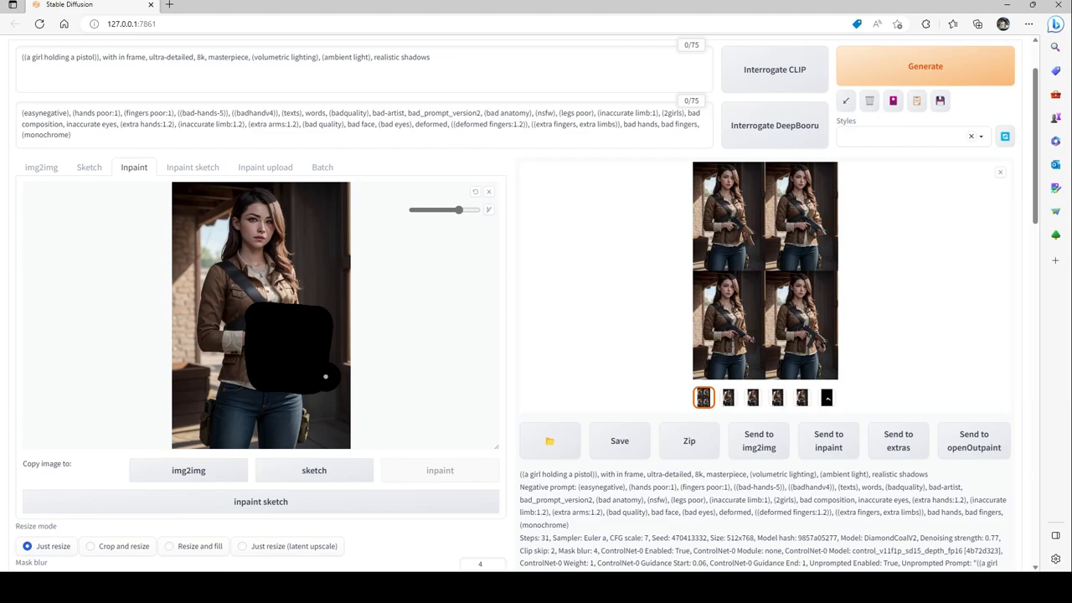
scroll(439, 385, "down", 4)
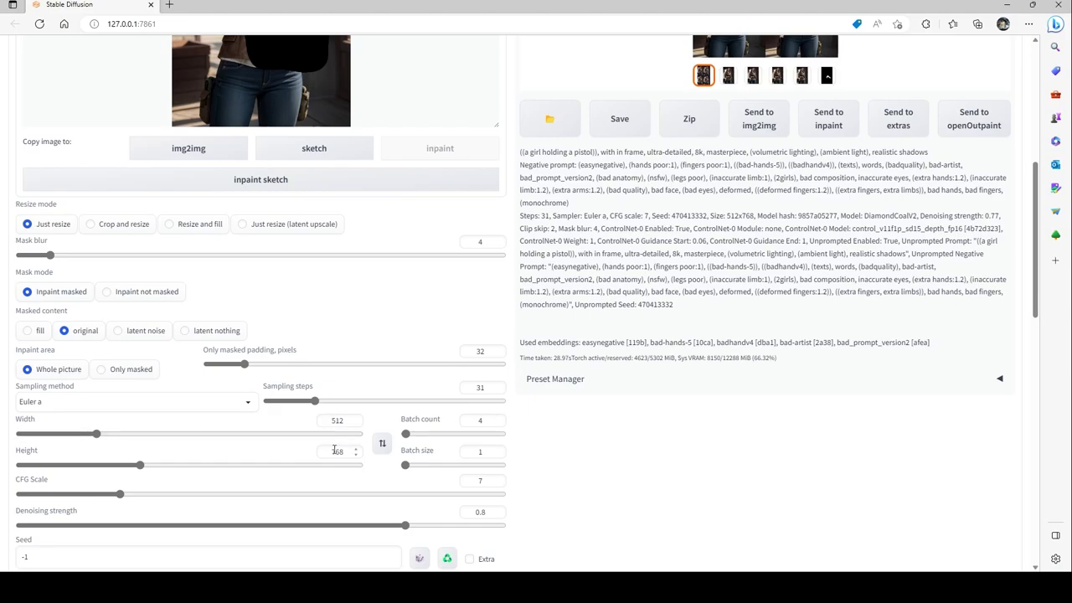
scroll(279, 450, "down", 1)
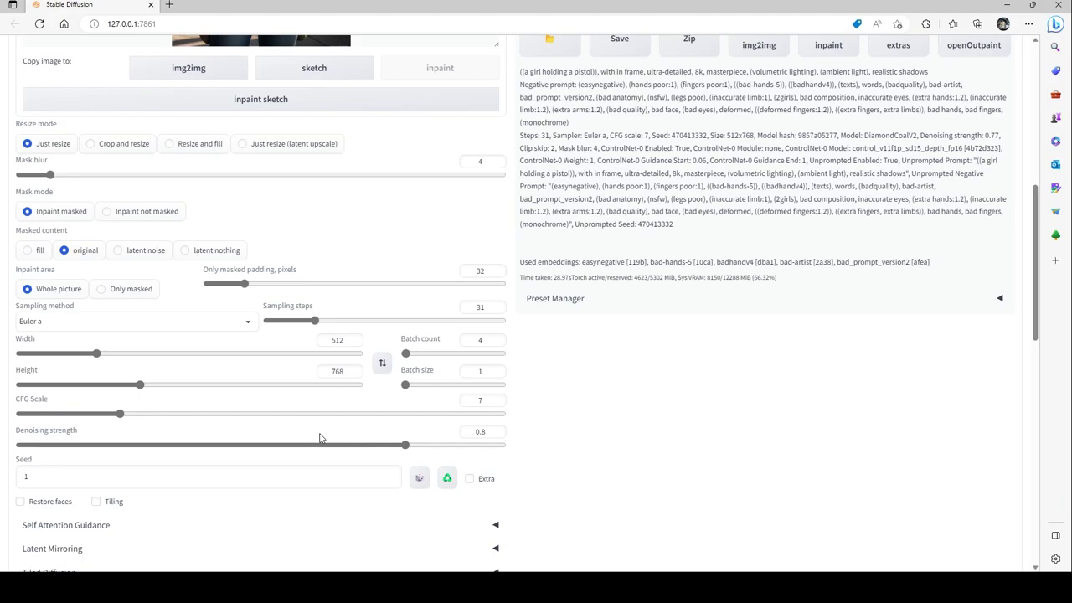
scroll(360, 446, "up", 6)
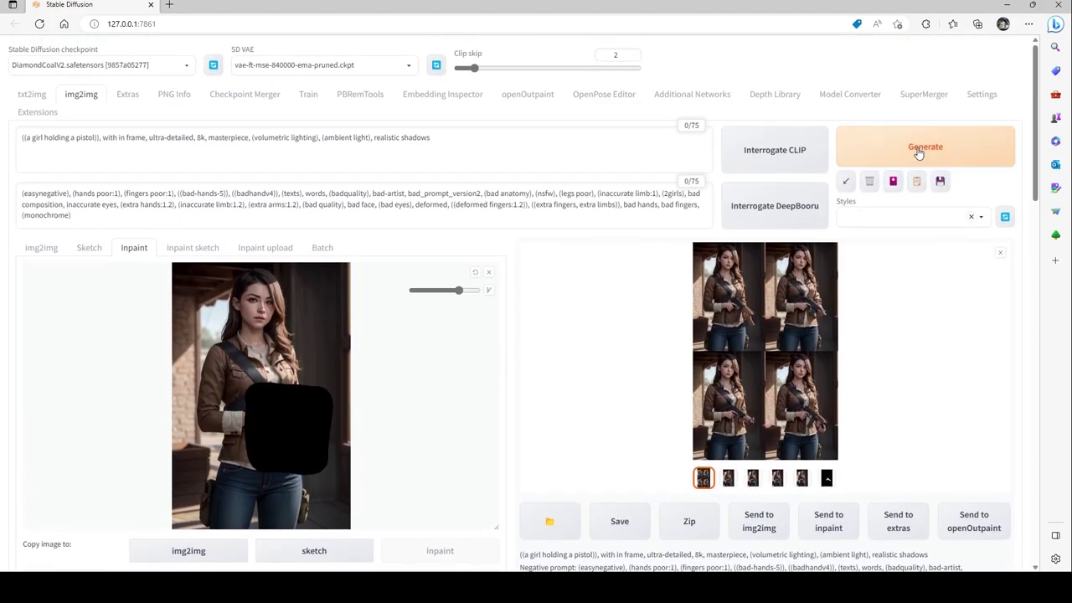
Step: Generate a four-image inpaint batch that regenerates the masked gun
left_click(921, 149)
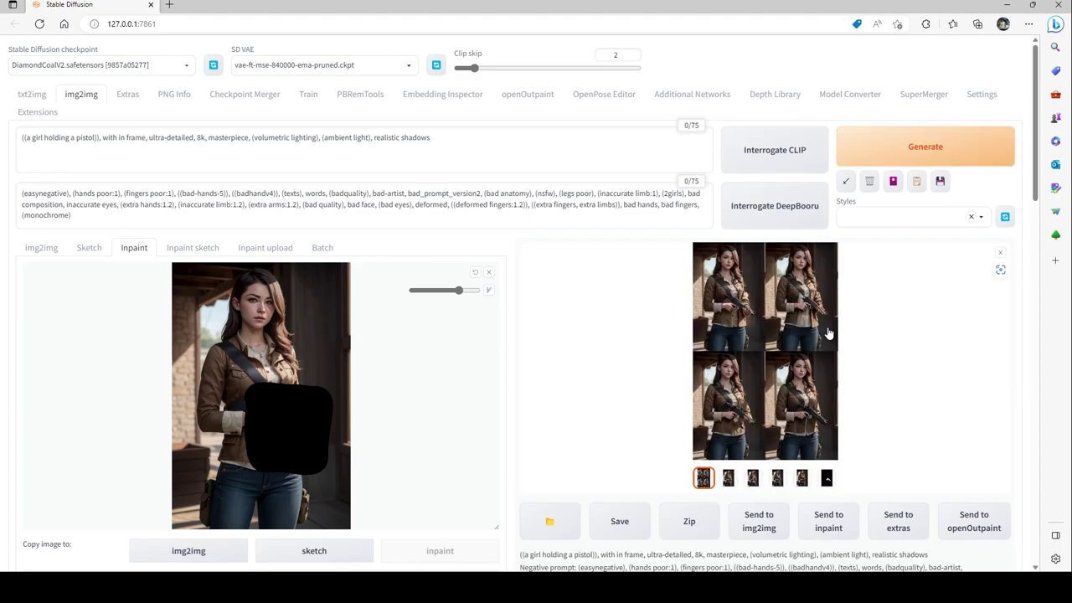
Step: Preview the output full screen, then clear the mask from the source image
left_click(741, 311)
left_click(1011, 295)
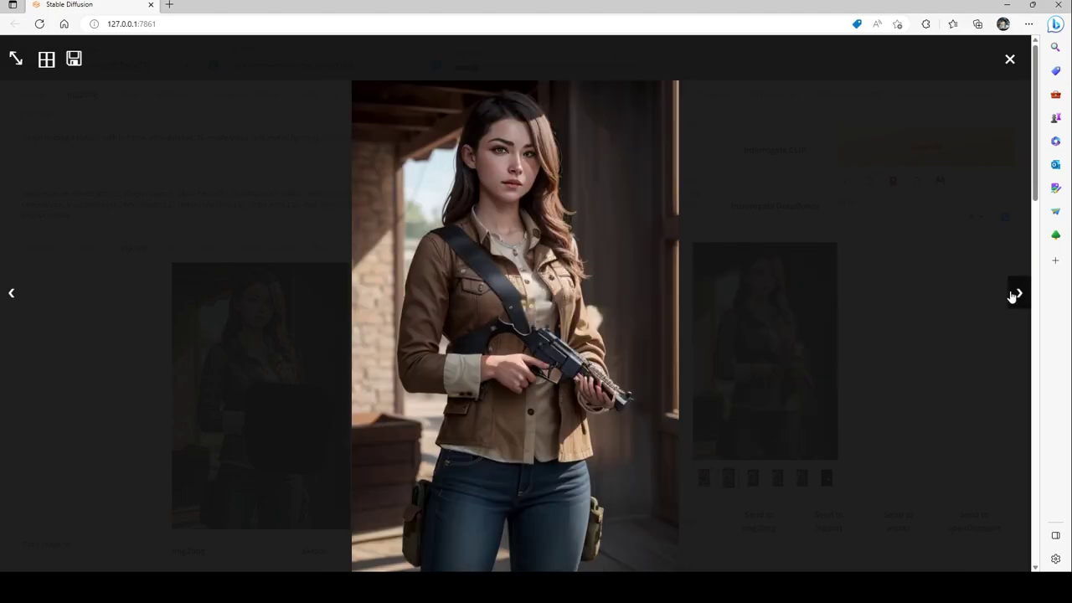
left_click(1009, 62)
left_click(475, 272)
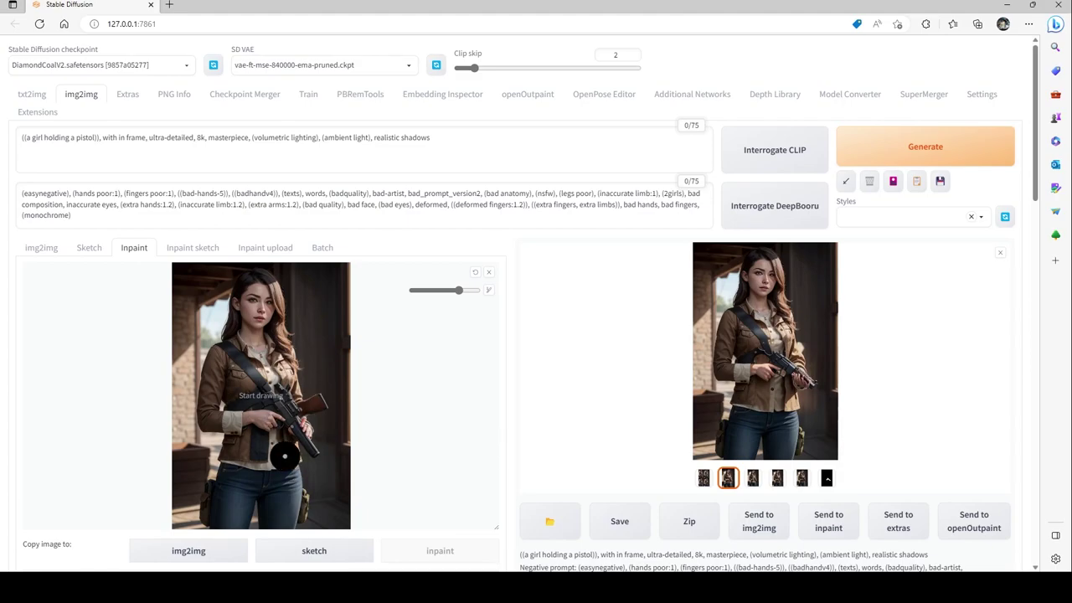
Step: Step through the four pistol variations full screen and select the fourth result
left_click(785, 339)
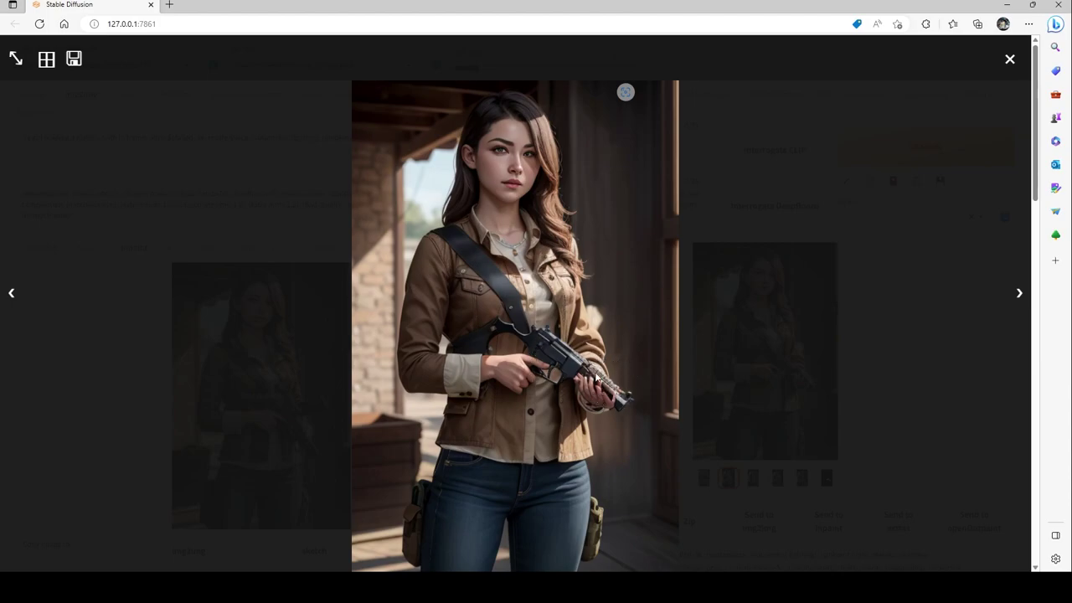
left_click(1021, 298)
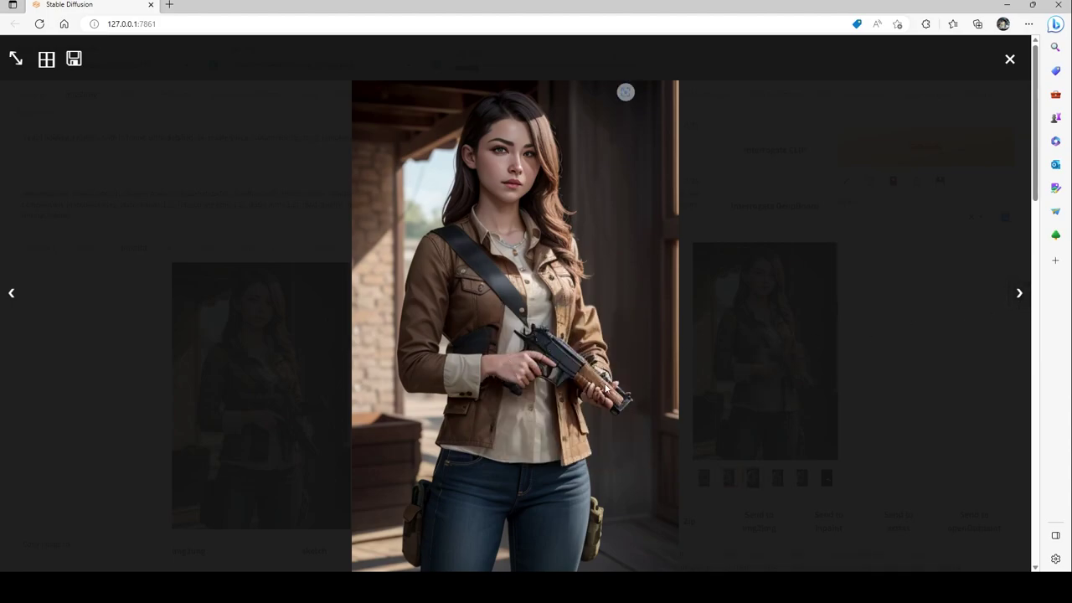
left_click(1022, 293)
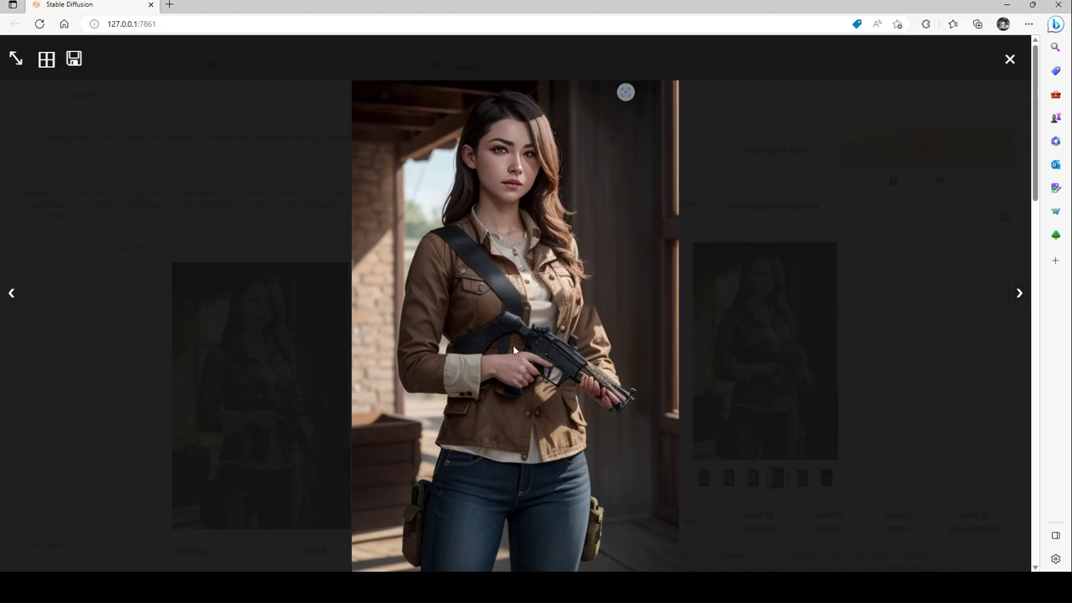
left_click(1021, 298)
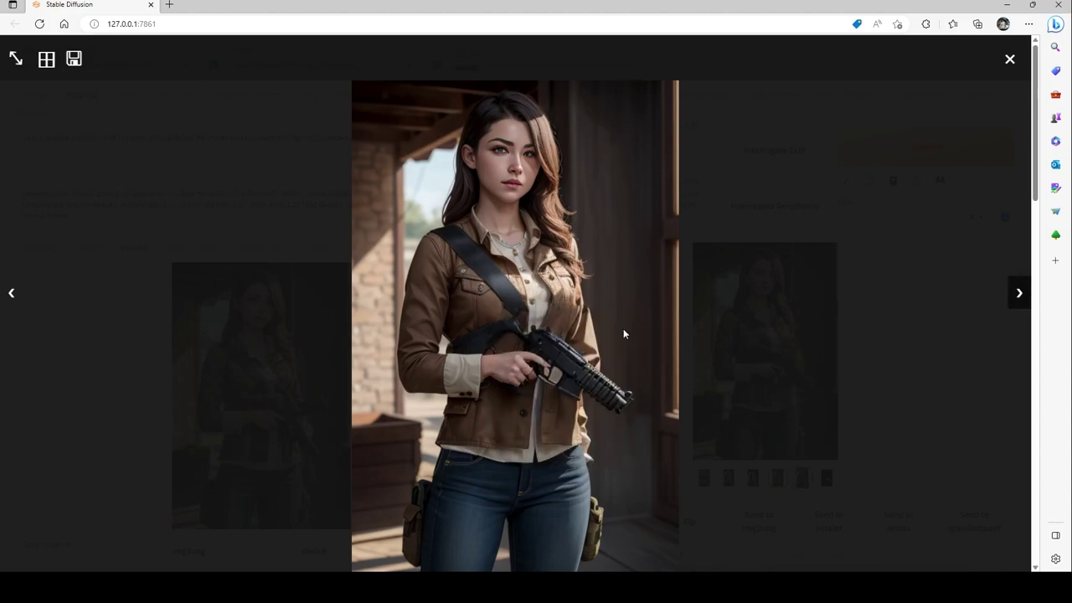
left_click(557, 346)
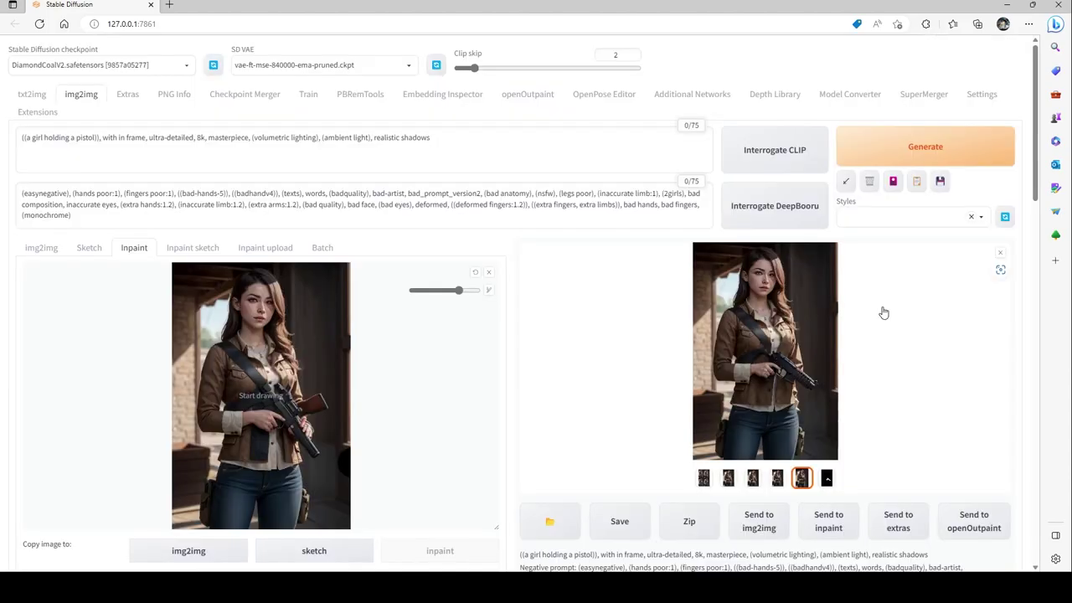
left_click(824, 478)
left_click(801, 478)
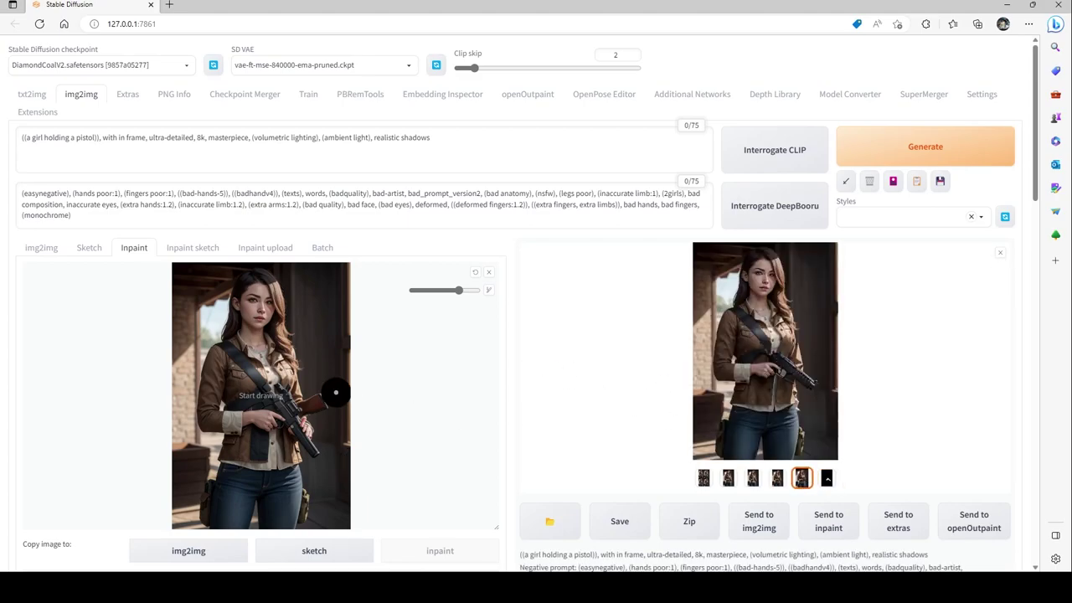
Step: Nudge ControlNet's Starting Control Step slightly lower
scroll(335, 391, "down", 20)
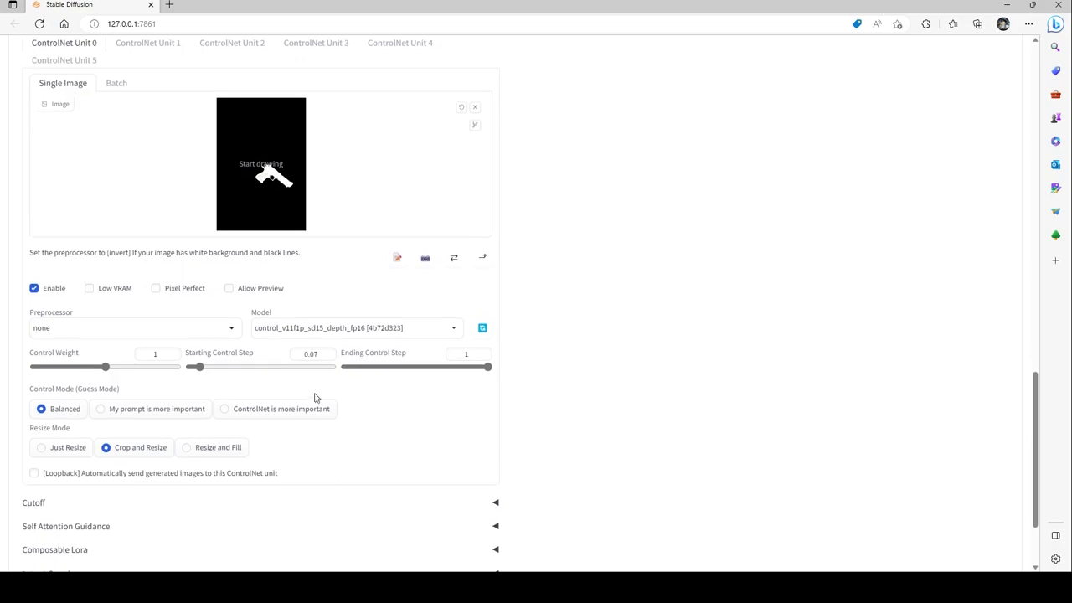
left_click_drag(202, 368, 197, 371)
scroll(402, 315, "up", 10)
Step: Raise Denoising strength to 0.85 and paint a fresh mask over the gun and hands
scroll(432, 381, "down", 3)
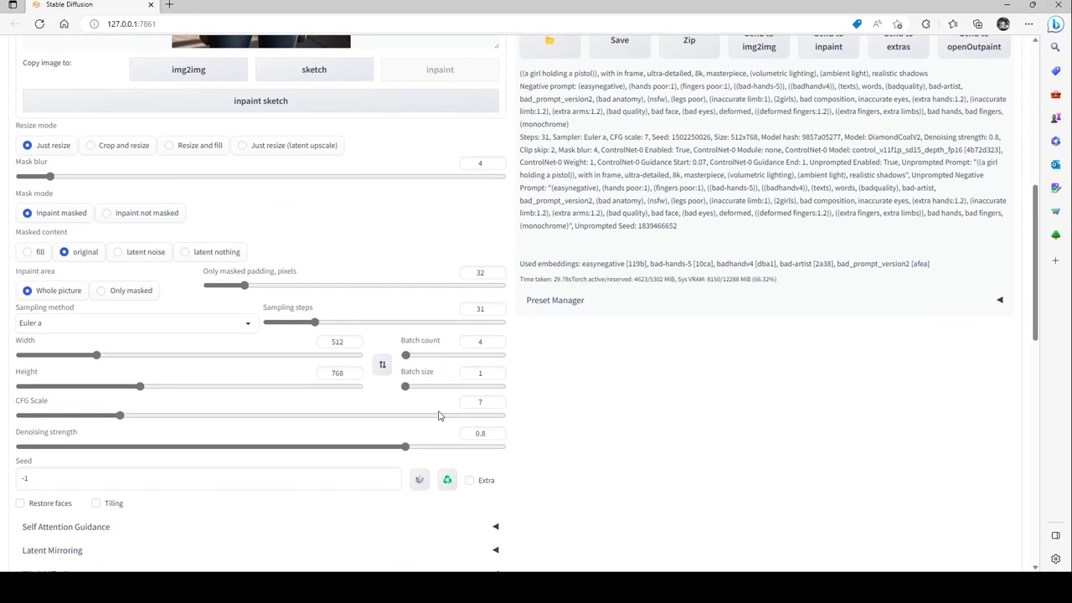
left_click_drag(404, 448, 431, 449)
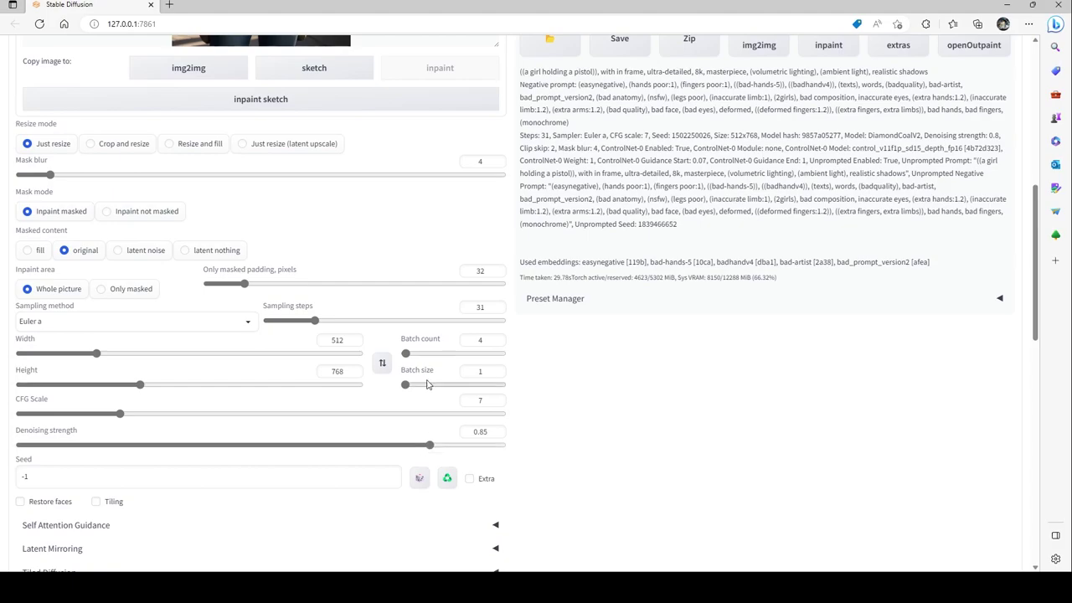
scroll(427, 385, "up", 5)
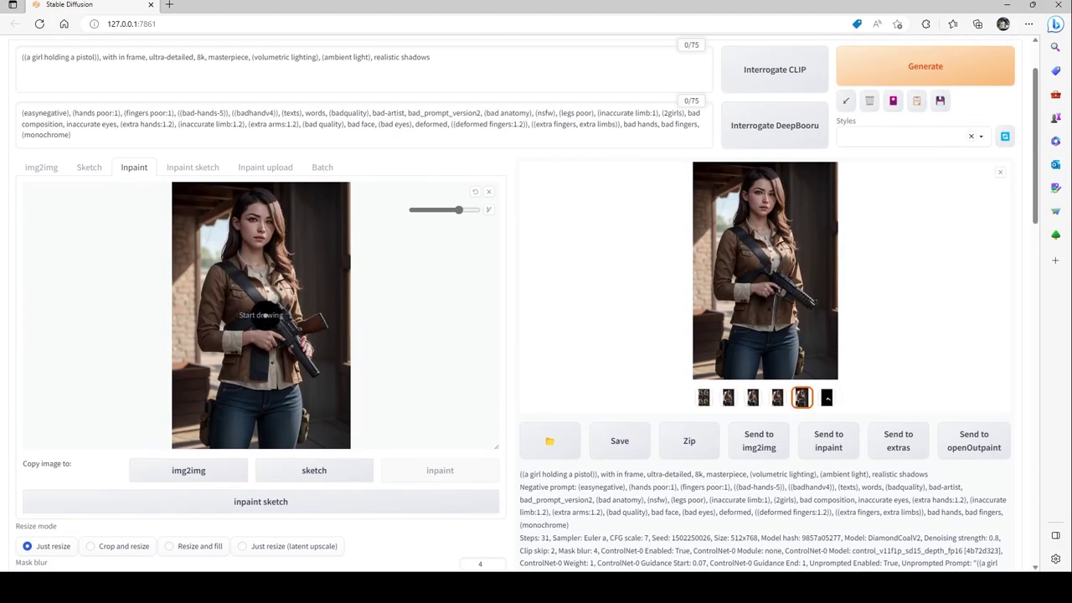
mouse_move(264, 315)
left_mouse_down()
mouse_move(305, 320)
mouse_move(302, 367)
mouse_move(273, 365)
mouse_move(266, 329)
mouse_move(279, 327)
mouse_move(282, 347)
mouse_move(317, 321)
mouse_move(308, 368)
left_mouse_up()
Step: Generate a new four-image batch at denoising 0.85 and review each pistol variation full screen
scroll(335, 344, "up", 2)
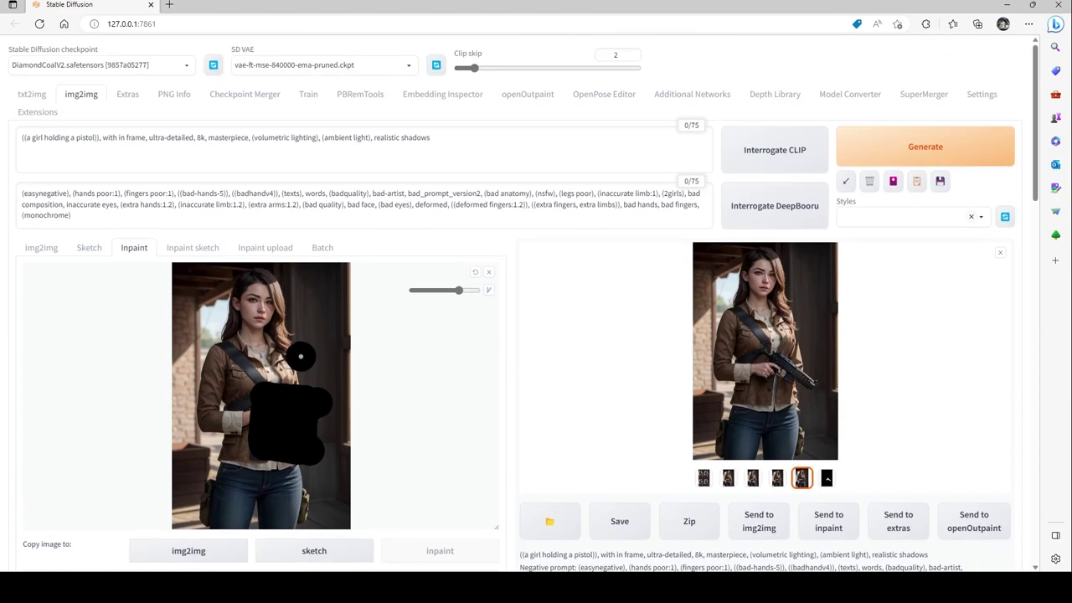
left_click(931, 158)
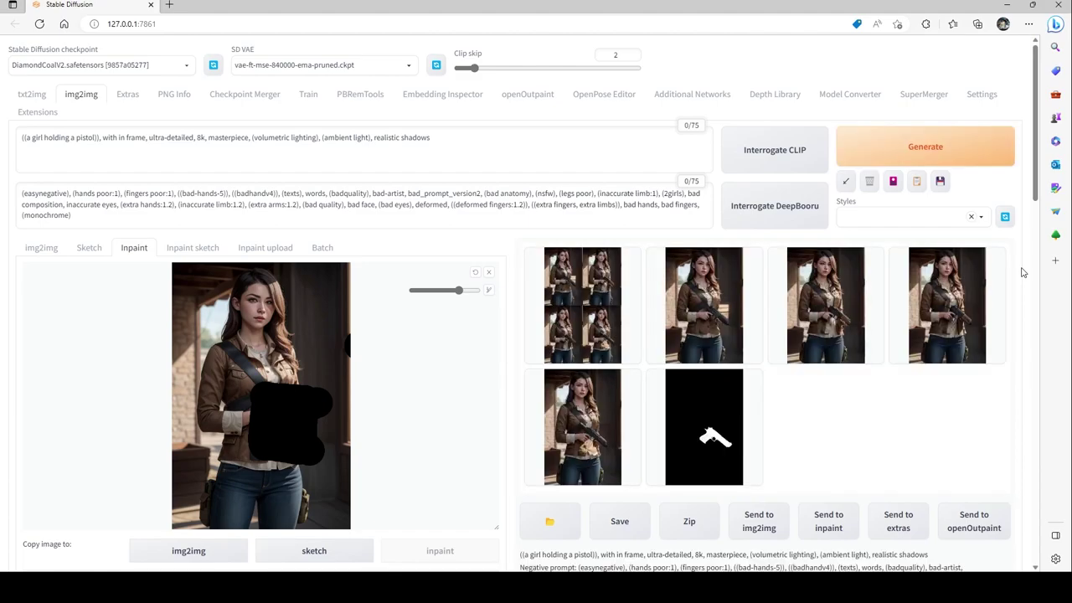
left_click(735, 325)
left_click(785, 371)
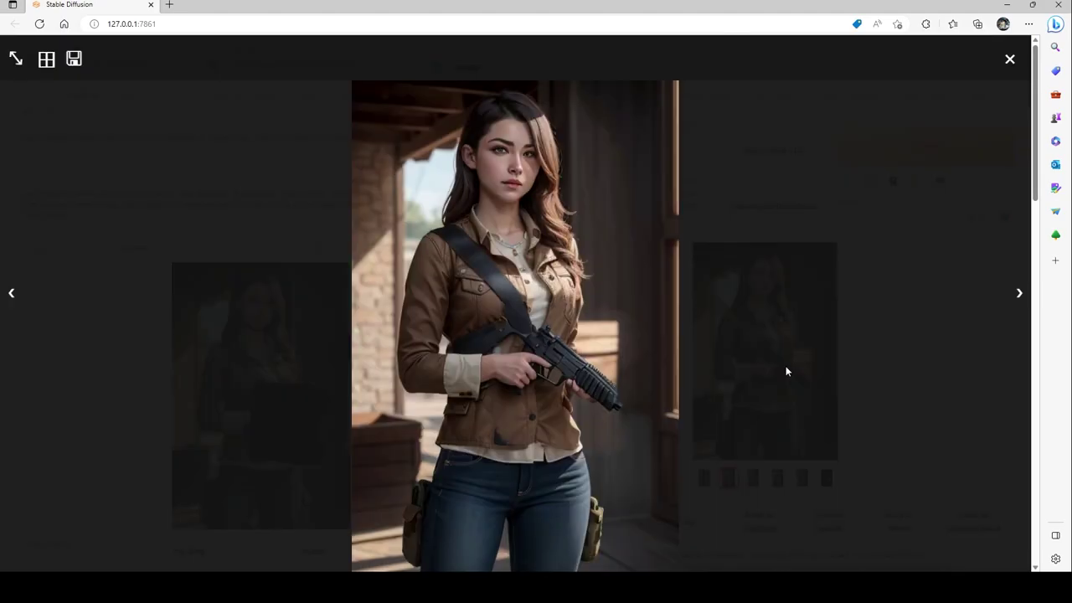
left_click(1019, 294)
left_click(1019, 293)
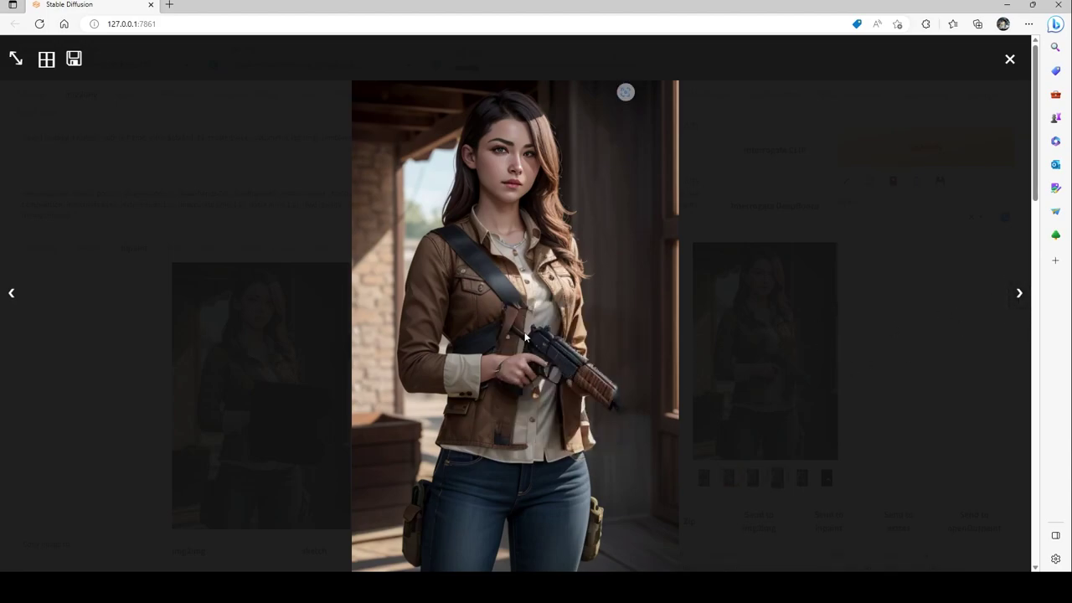
left_click(1019, 293)
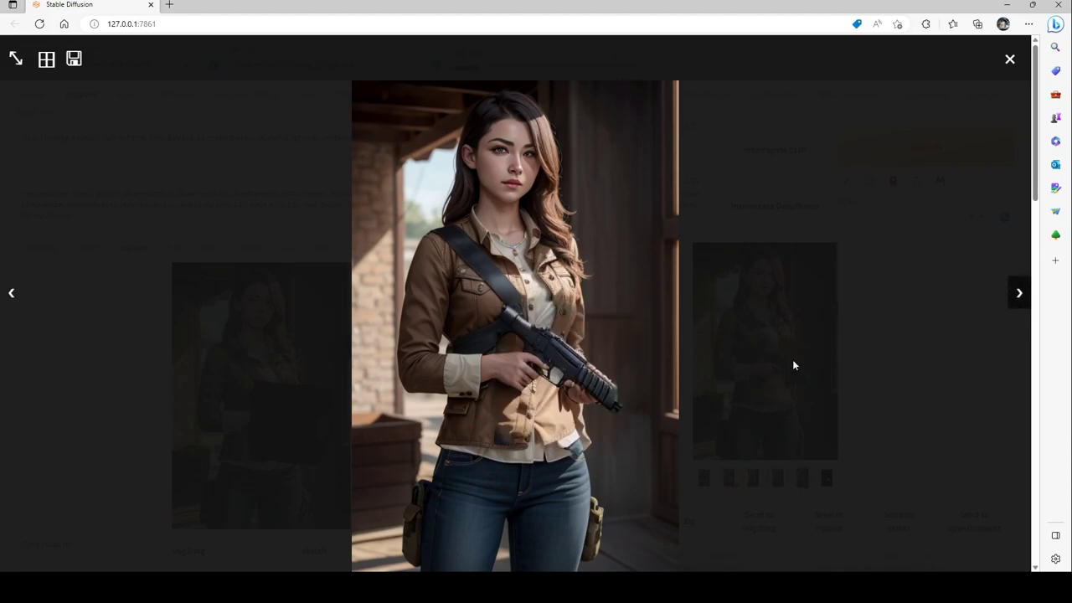
left_click(945, 304)
scroll(293, 302, "down", 3)
scroll(293, 303, "down", 3)
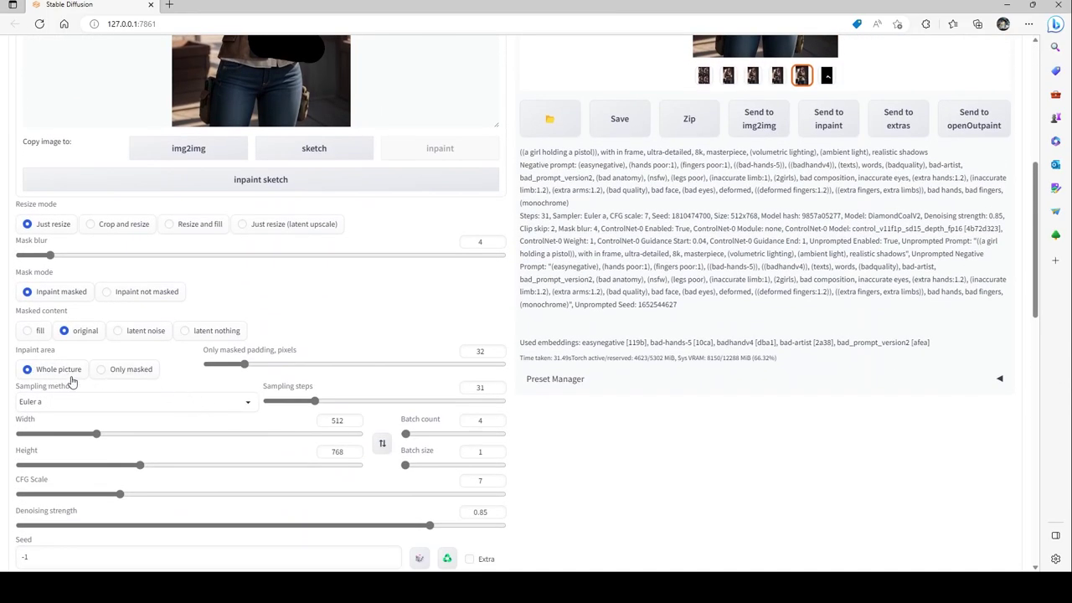
Step: Set Inpaint area to Only masked and lower the batch count
scroll(210, 384, "up", 3)
scroll(219, 384, "up", 1)
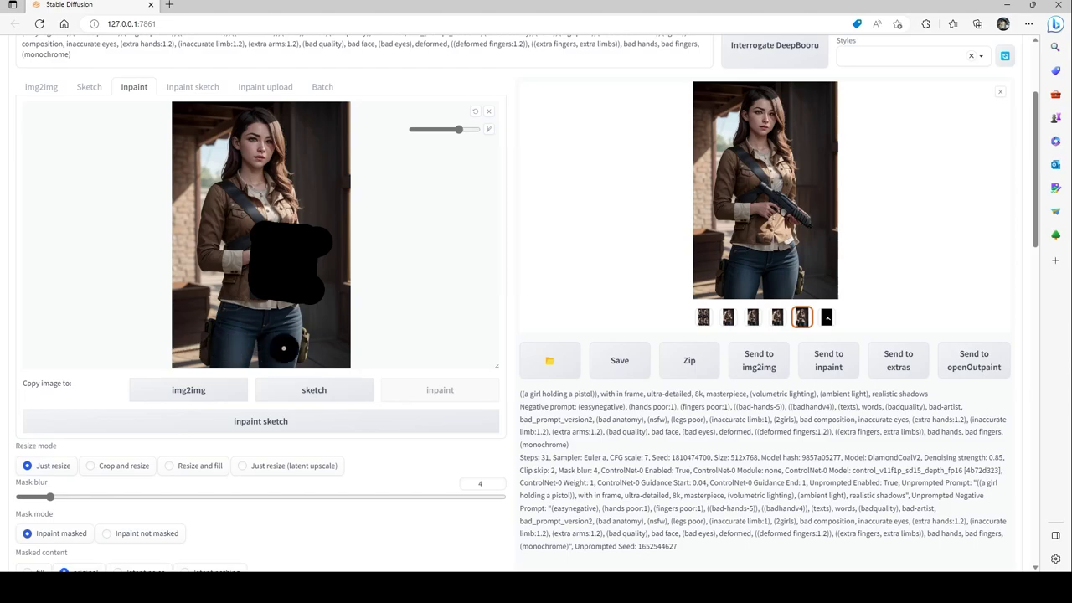
scroll(140, 378, "down", 3)
scroll(140, 378, "down", 1)
left_click(138, 373)
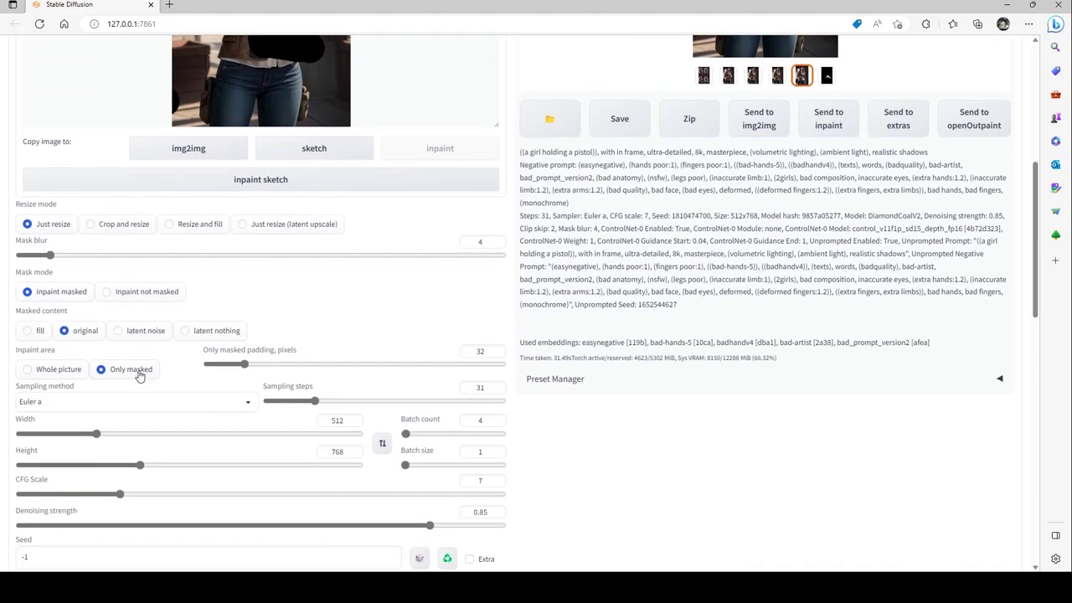
left_click(500, 425)
Step: Generate a masked-only inpaint batch of two pistol variants, seed 683465877
scroll(504, 426, "up", 5)
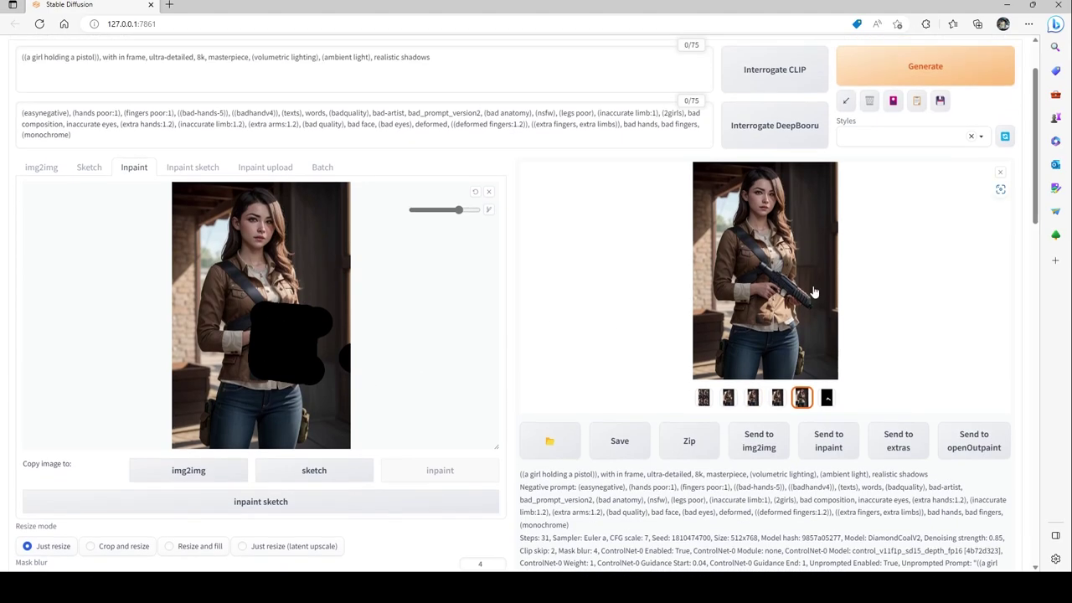
scroll(812, 291, "up", 2)
left_click(924, 75)
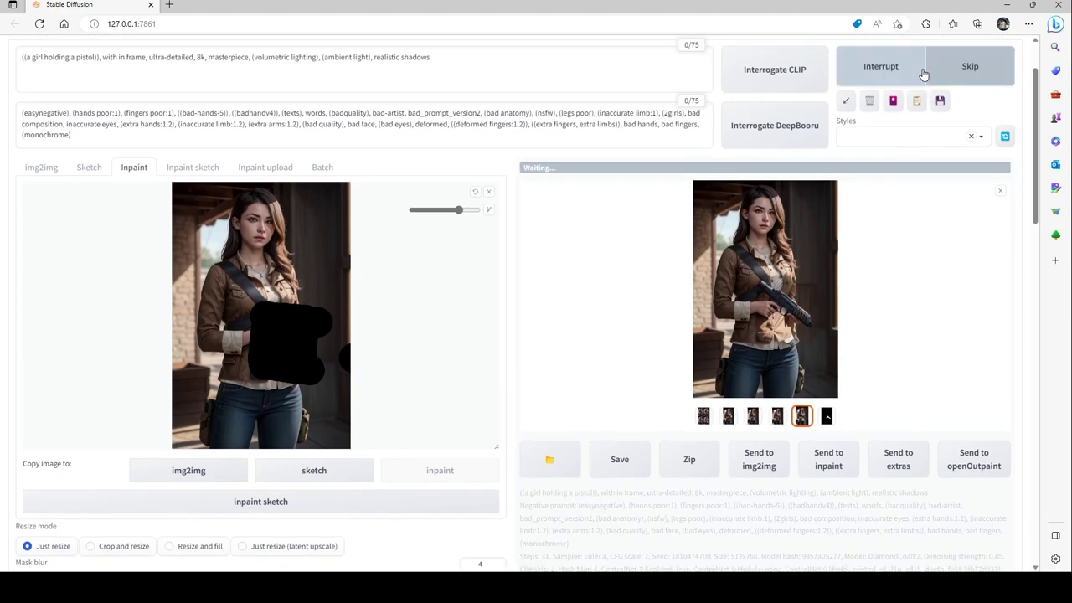
left_click(999, 192)
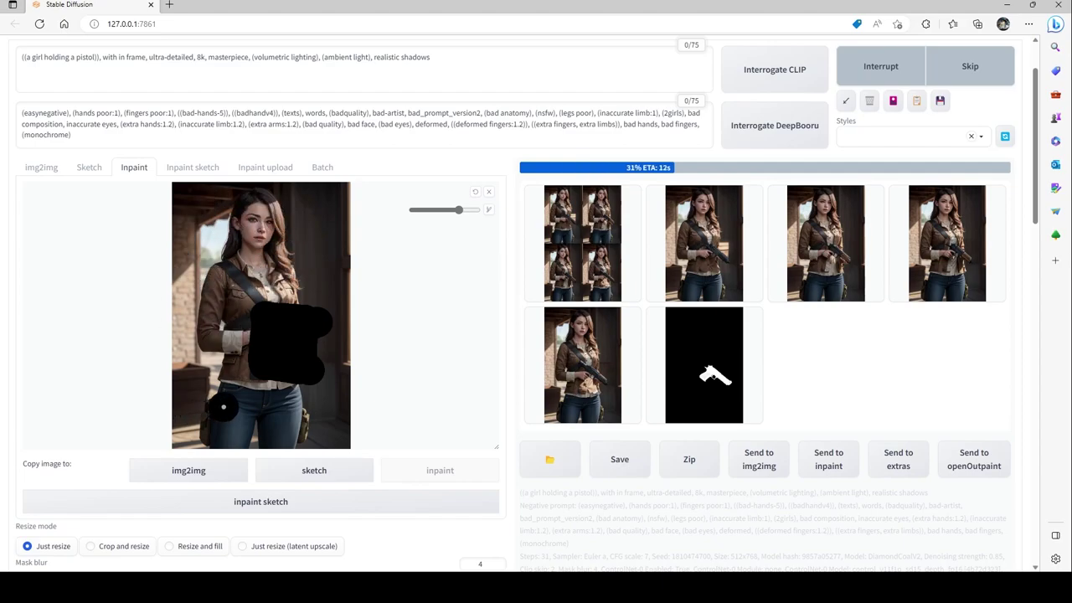
scroll(224, 407, "down", 4)
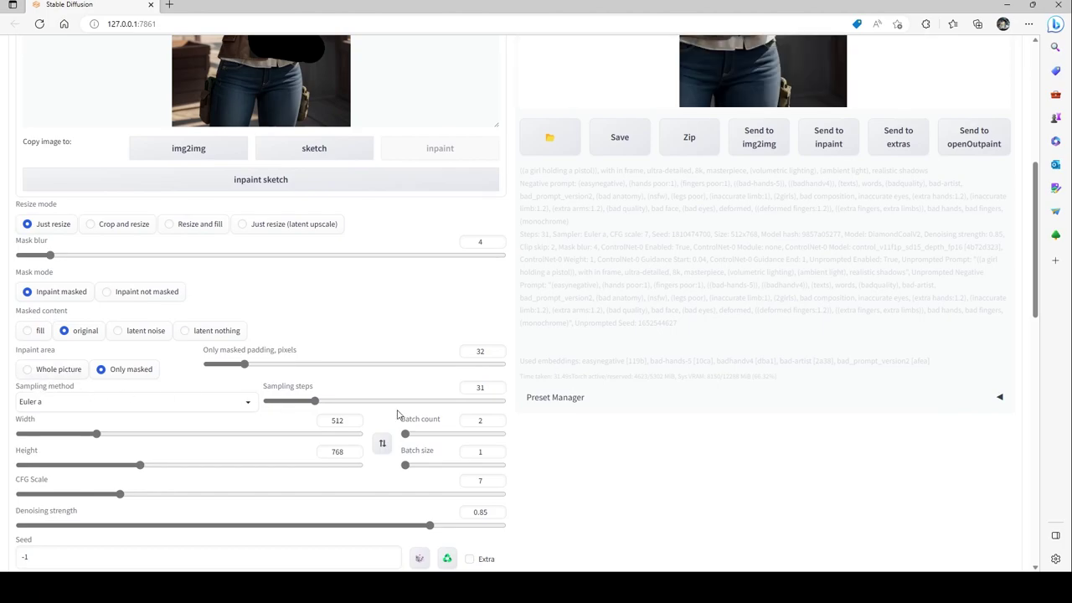
scroll(397, 411, "up", 4)
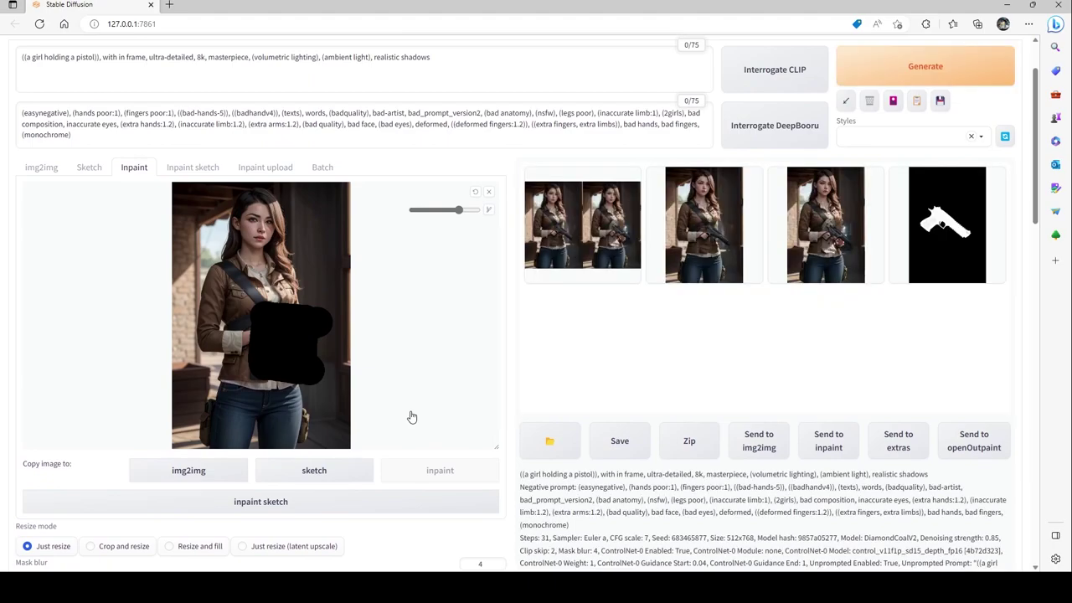
Step: Review the two results full screen, then return the gallery to thumbnails
left_click(710, 242)
left_click(753, 287)
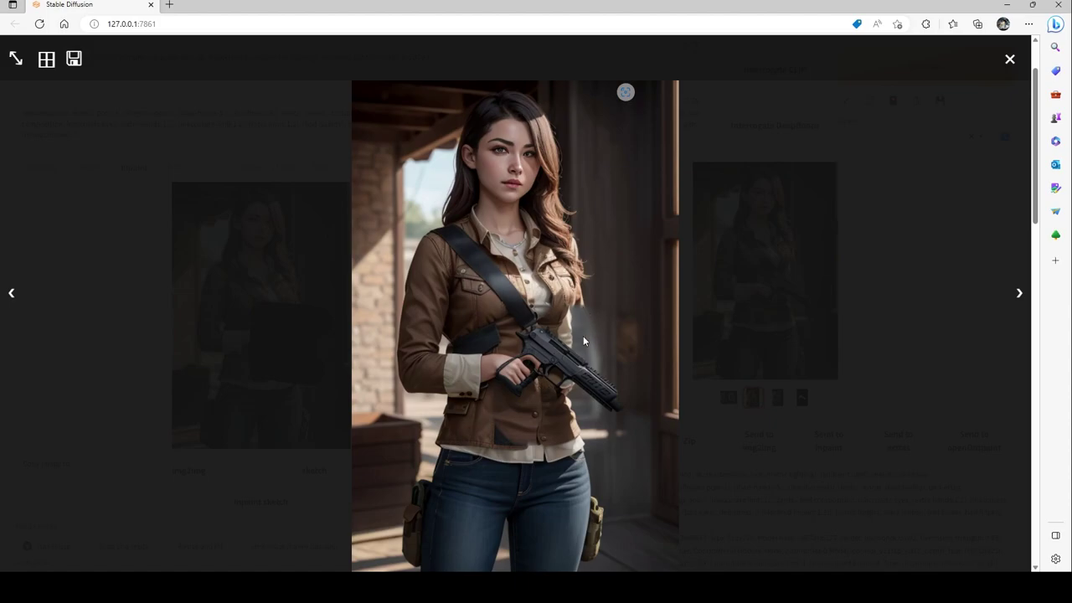
left_click(1016, 292)
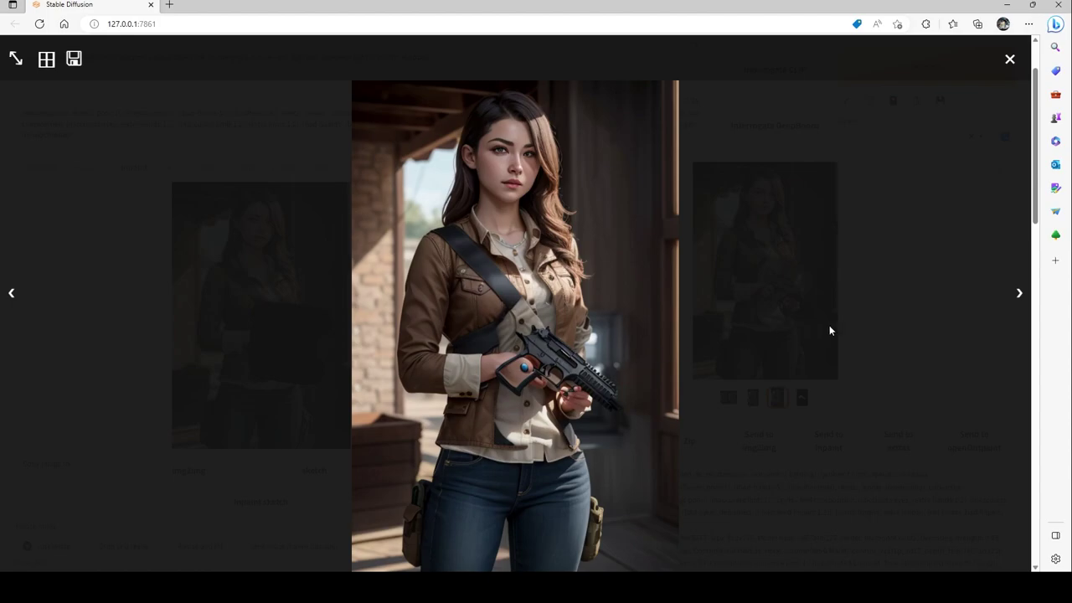
left_click(902, 303)
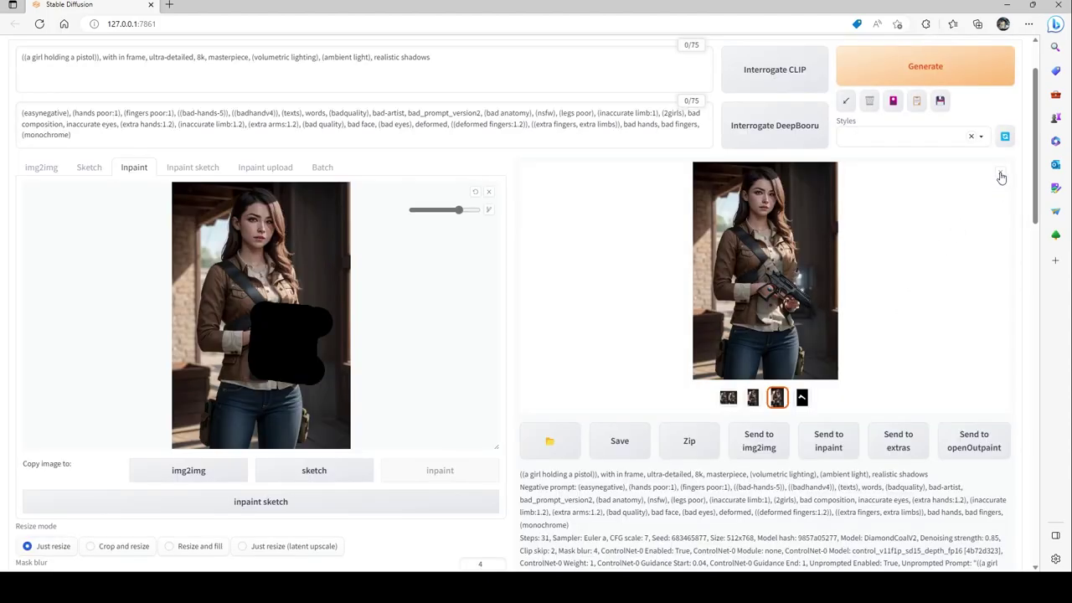
left_click(999, 177)
scroll(349, 363, "down", 3)
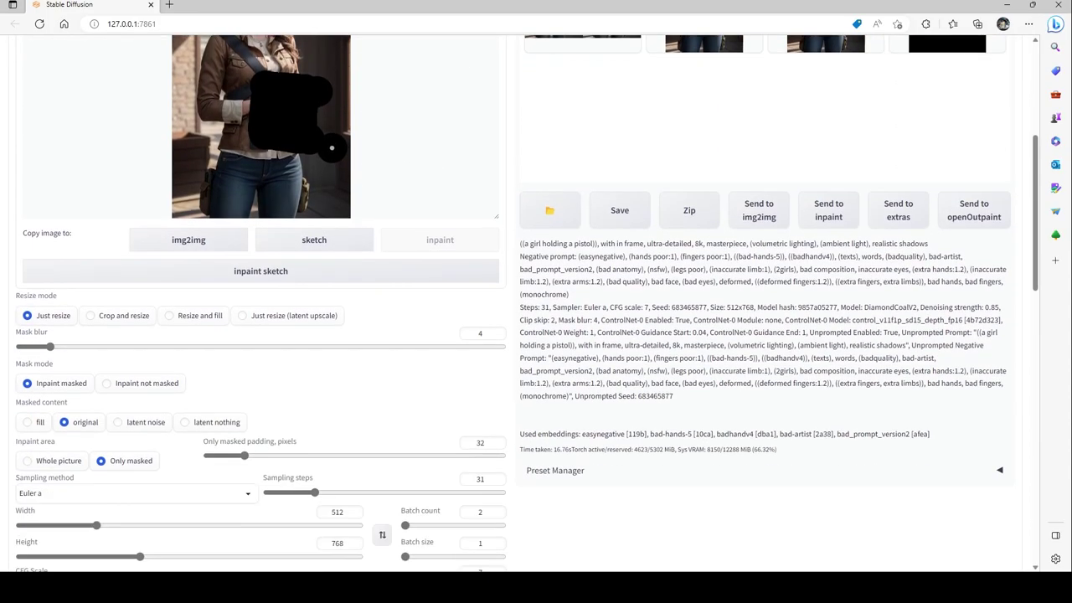
scroll(308, 388, "up", 1)
scroll(308, 388, "down", 2)
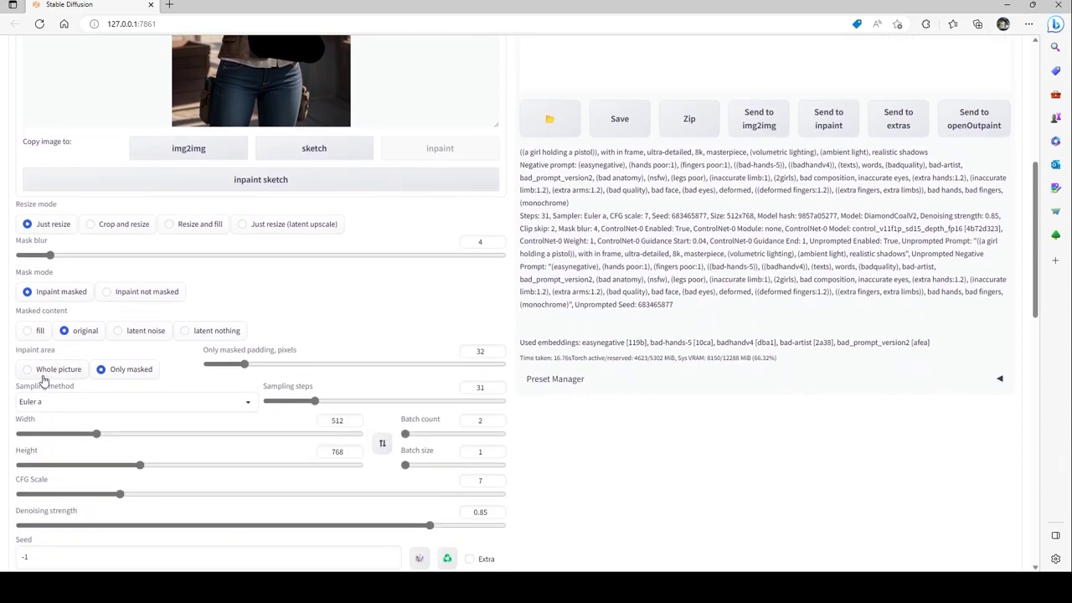
Step: Switch Inpaint area to Whole picture and undo the two old mask strokes
left_click(44, 378)
scroll(229, 412, "down", 1)
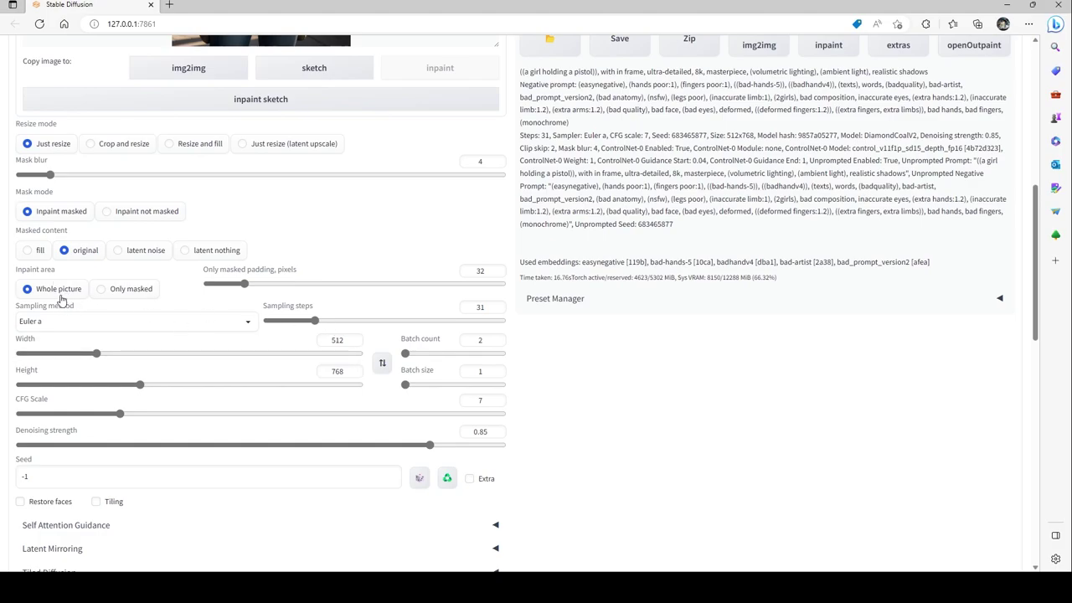
scroll(168, 383, "up", 4)
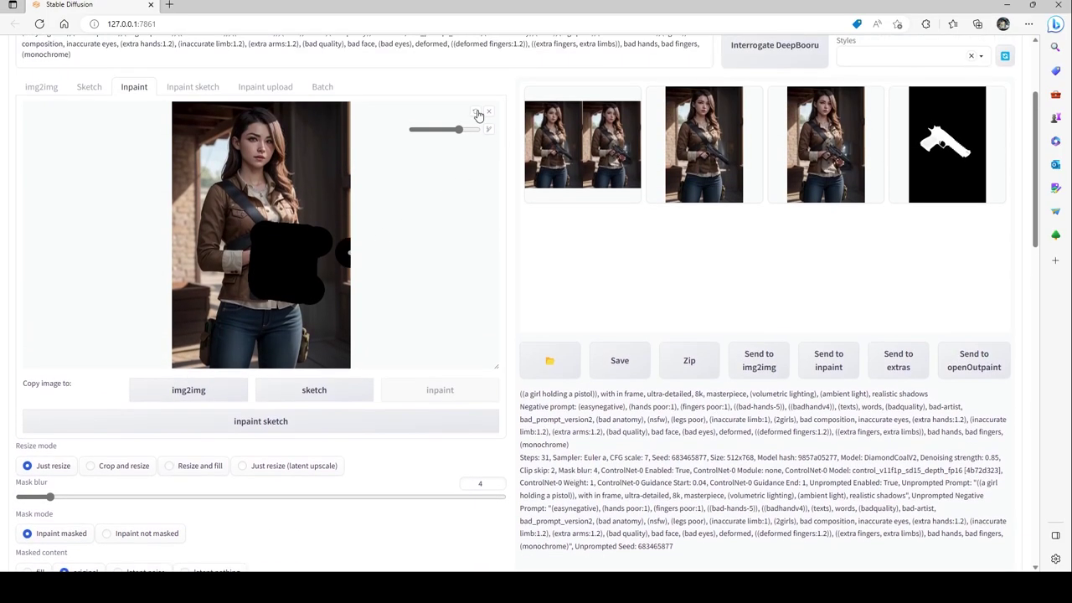
left_click(475, 112)
left_click(474, 112)
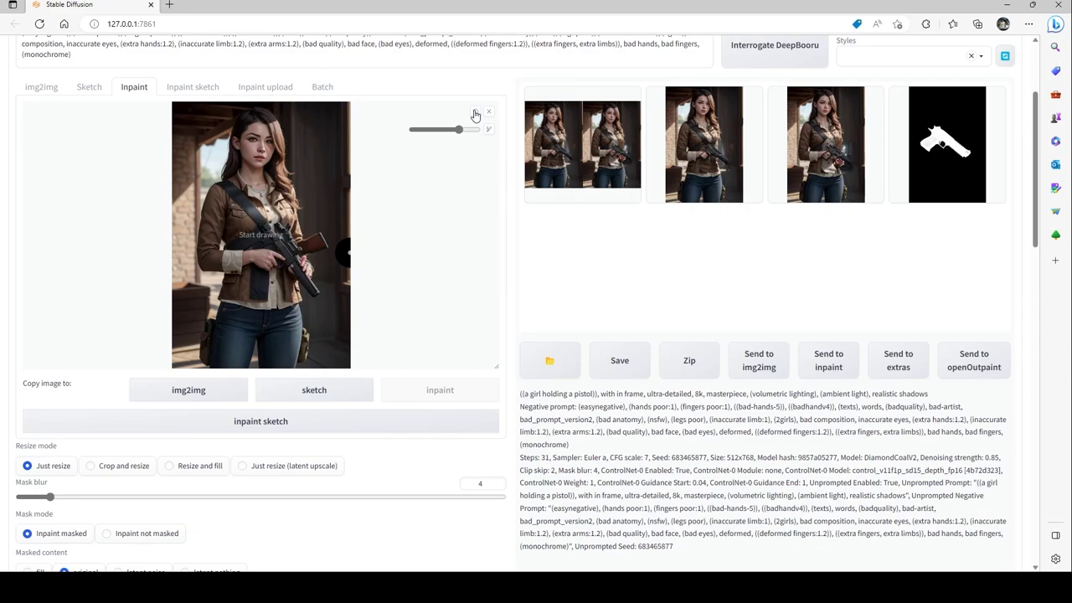
Step: Select the second result and brush a new mask over the girl's hands and gun
left_click(720, 173)
scroll(304, 423, "down", 3)
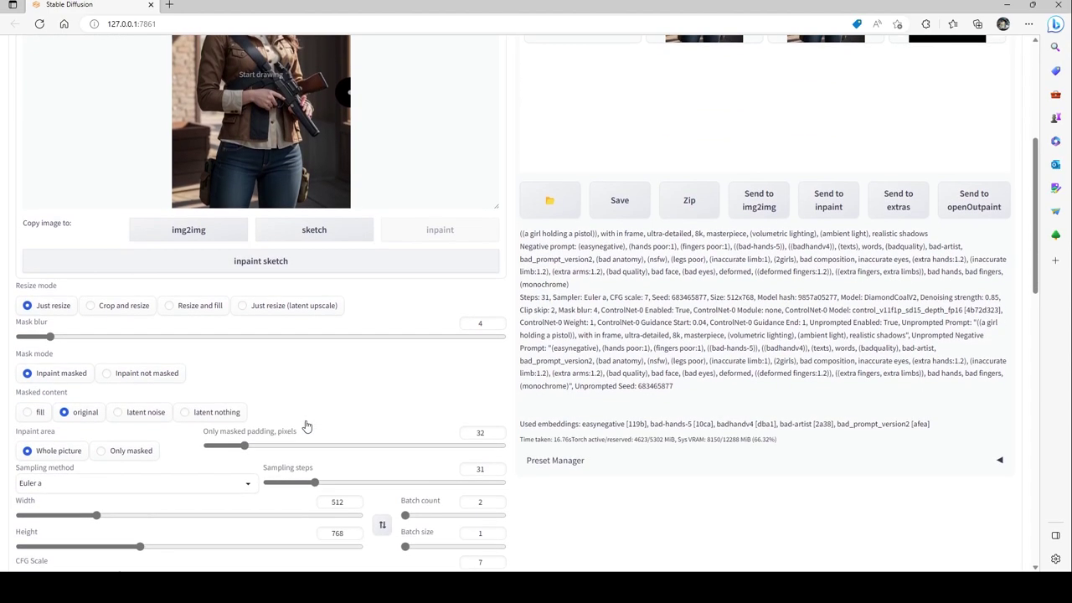
scroll(304, 352, "up", 4)
mouse_move(269, 328)
left_mouse_down()
mouse_move(277, 360)
mouse_move(306, 360)
mouse_move(308, 325)
mouse_move(283, 319)
mouse_move(311, 314)
mouse_move(315, 371)
mouse_move(282, 369)
mouse_move(296, 332)
mouse_move(276, 392)
left_mouse_up()
scroll(251, 318, "down", 5)
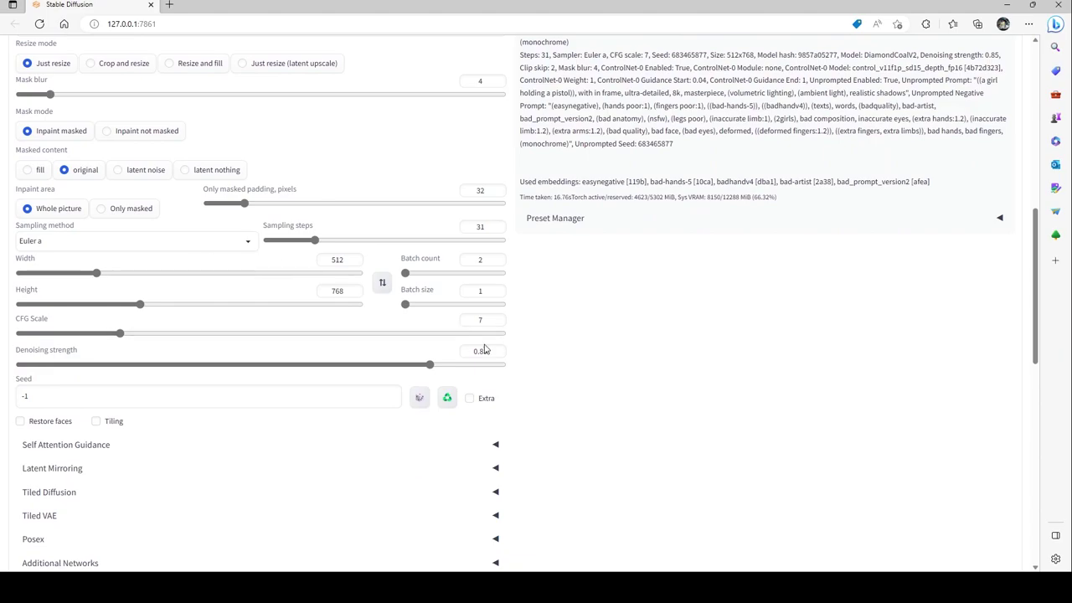
scroll(484, 350, "up", 10)
left_click(929, 151)
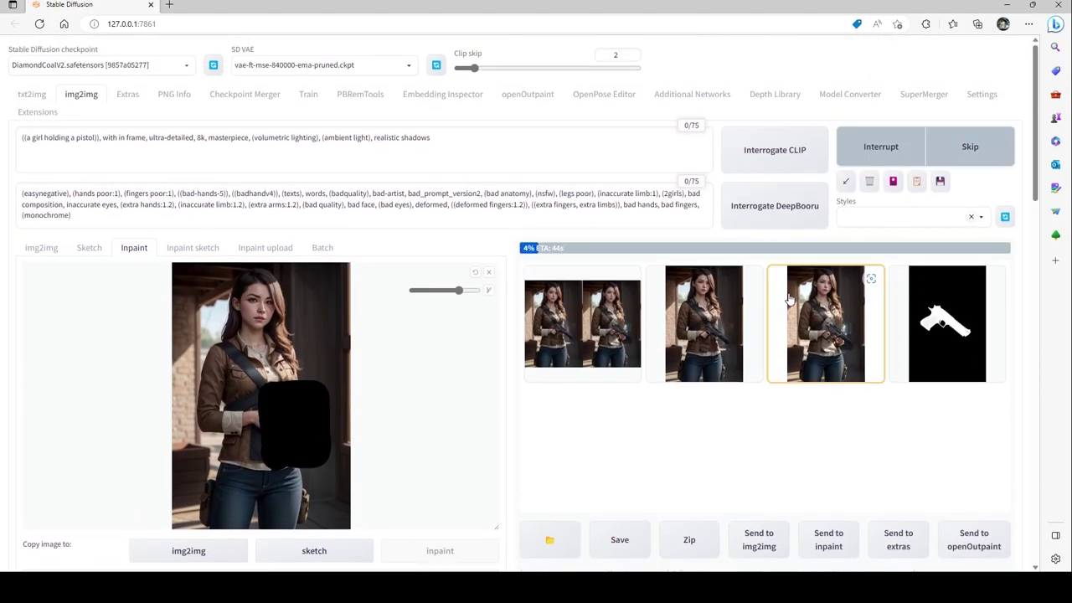
scroll(192, 483, "down", 4)
scroll(285, 473, "up", 1)
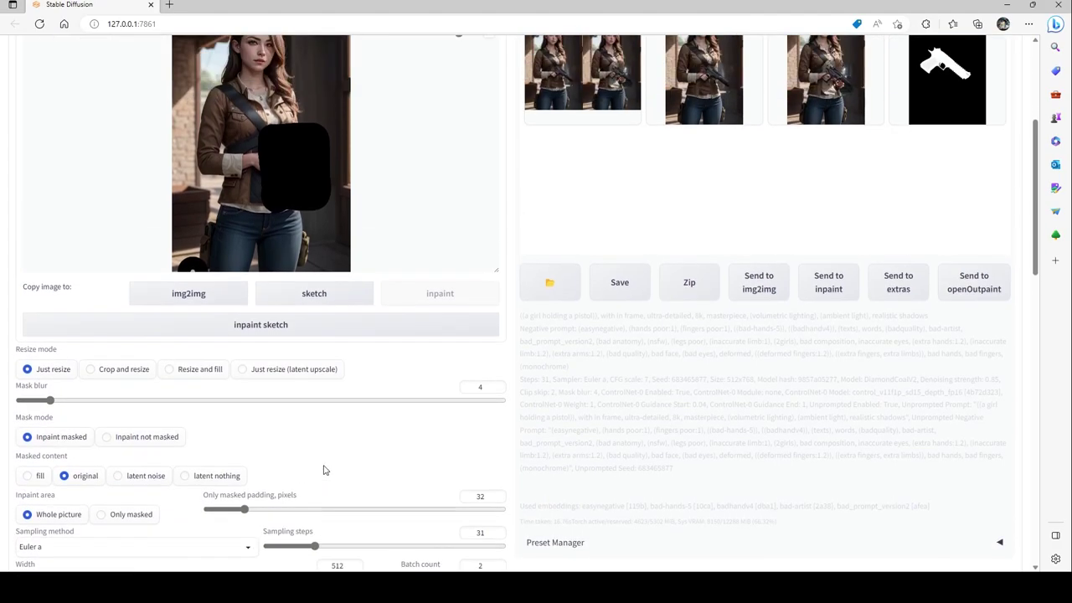
scroll(325, 469, "up", 2)
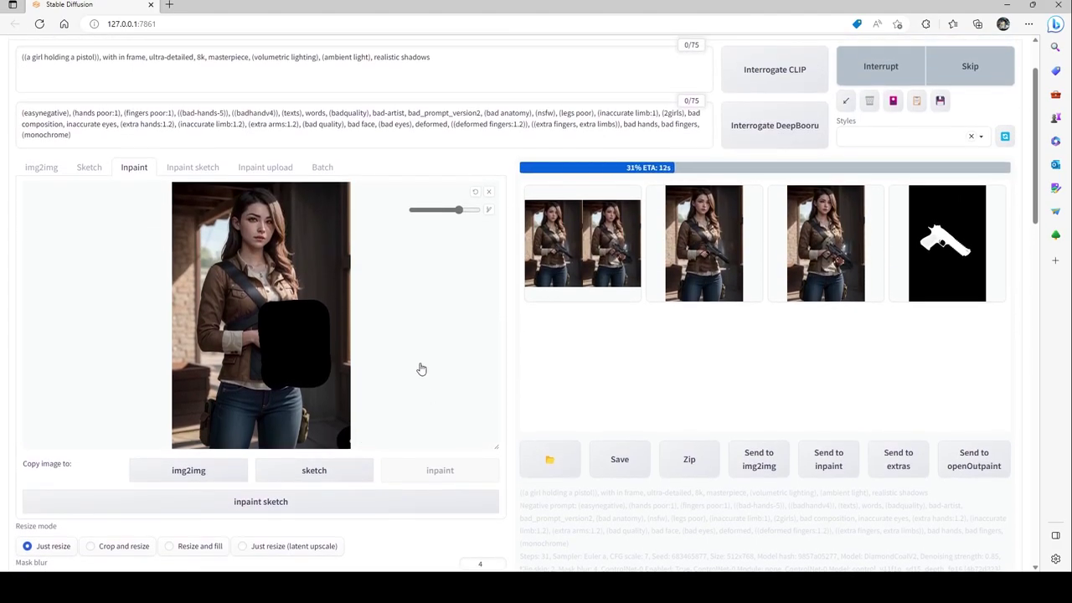
scroll(421, 368, "down", 1)
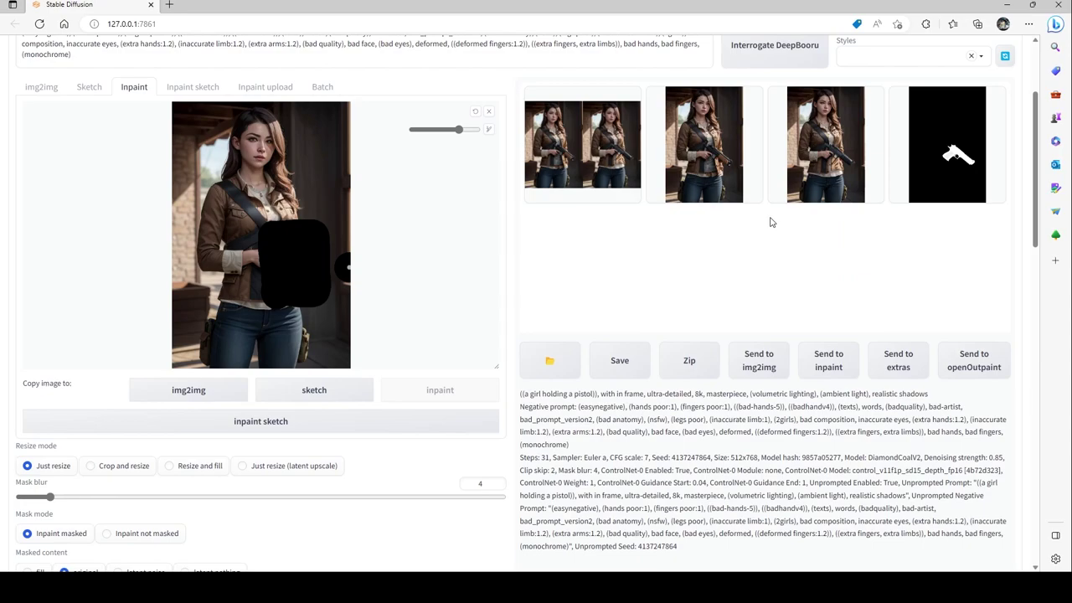
left_click(725, 180)
left_click(726, 181)
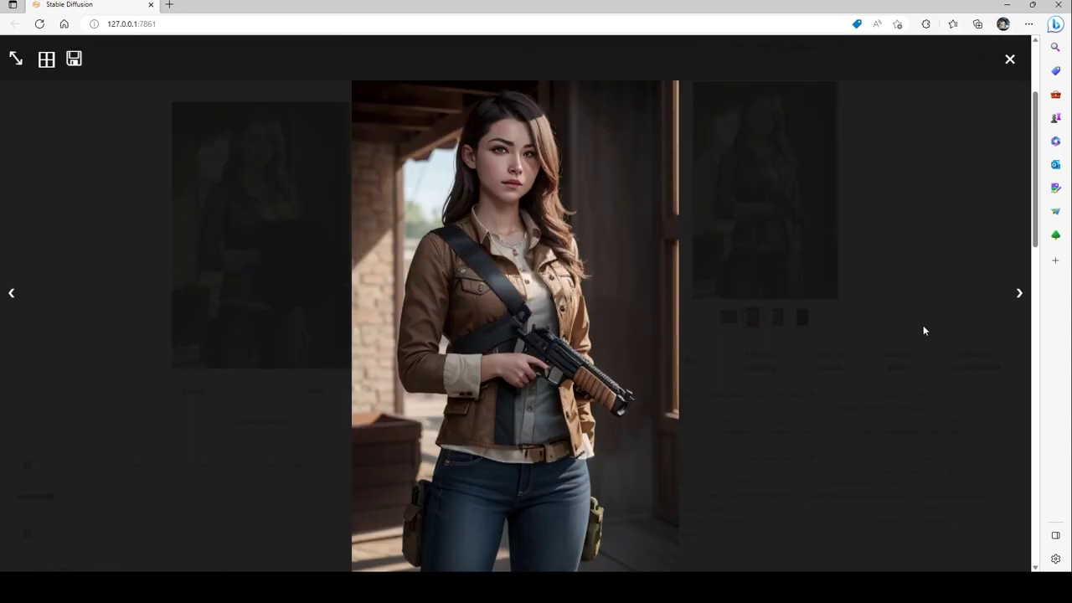
left_click(1012, 295)
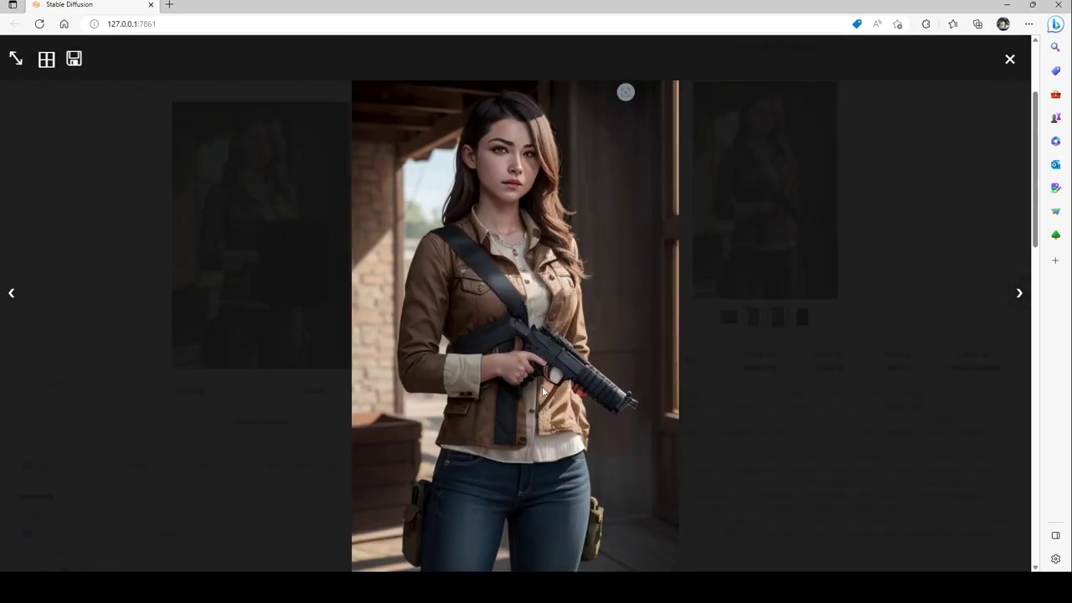
left_click(832, 329)
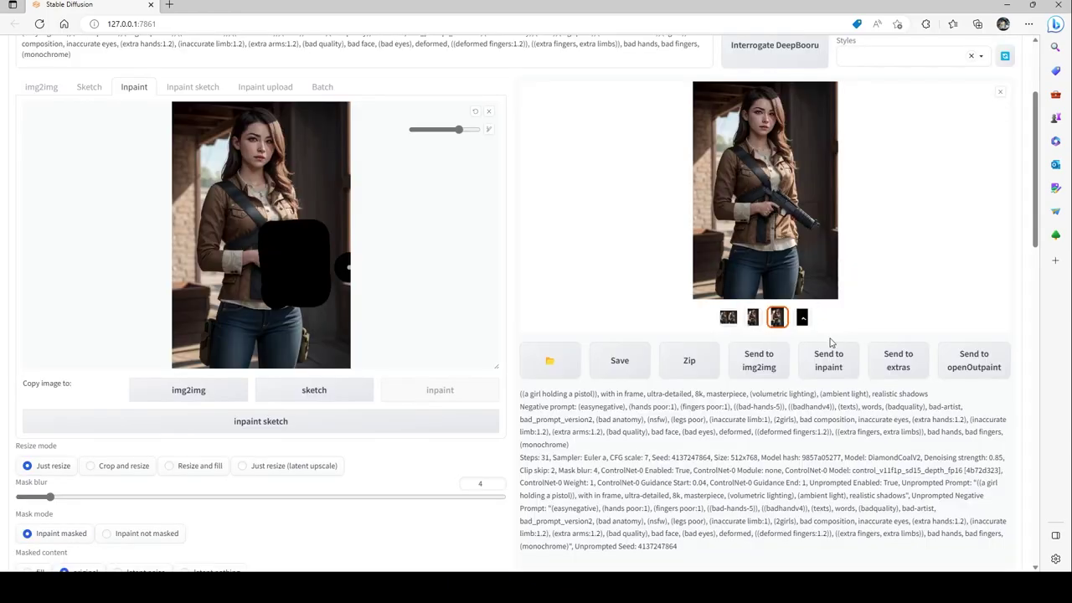
Step: Load the chosen result back into inpainting, remask the gun and hands, and generate
left_click(829, 366)
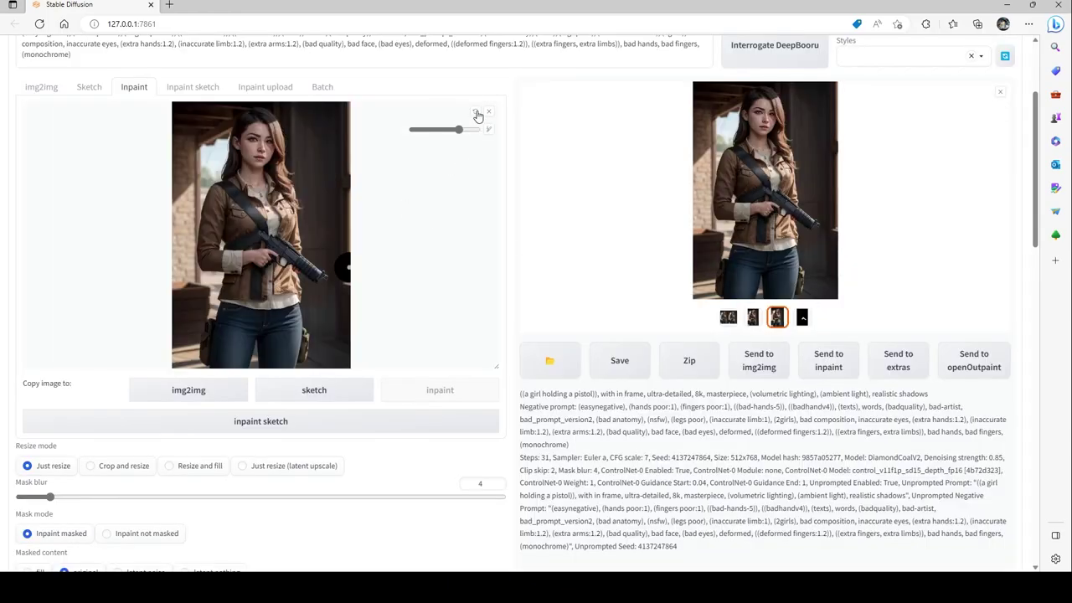
mouse_move(276, 236)
left_mouse_down()
mouse_move(251, 238)
mouse_move(265, 265)
mouse_move(317, 276)
mouse_move(316, 238)
mouse_move(276, 244)
left_mouse_up()
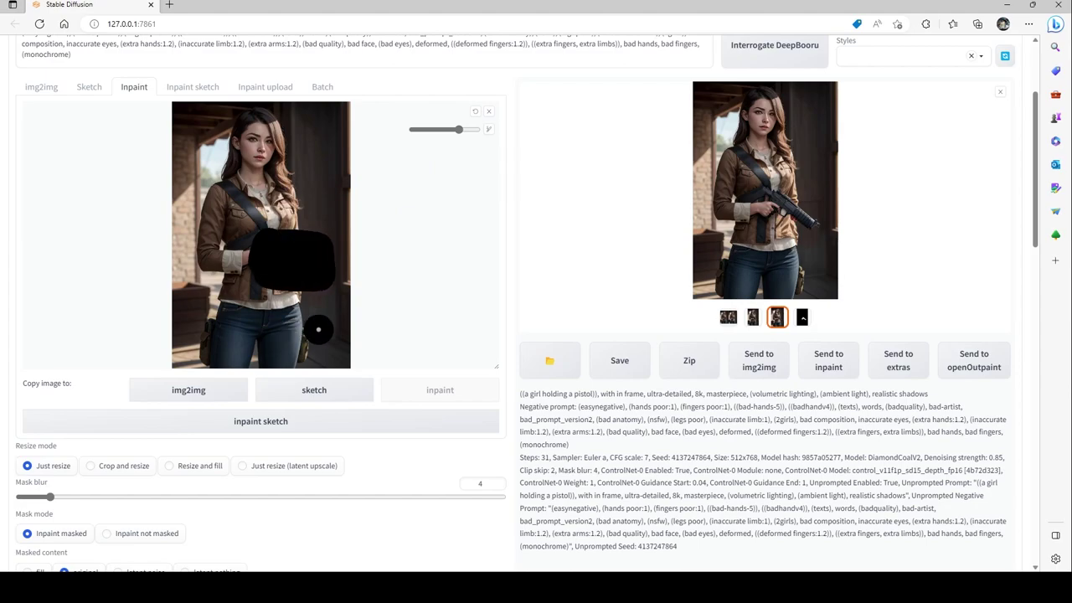
scroll(318, 327, "up", 2)
left_click(938, 151)
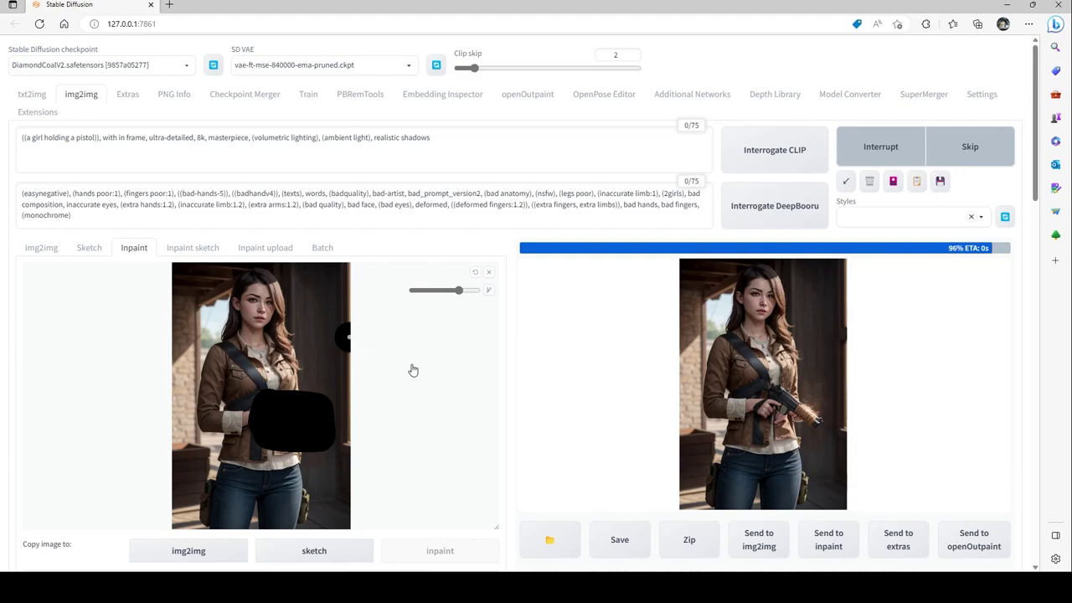
Step: Review the muzzle-flash pistol variants and gun mask full screen, then scroll to ControlNet Unit 0
left_click(820, 345)
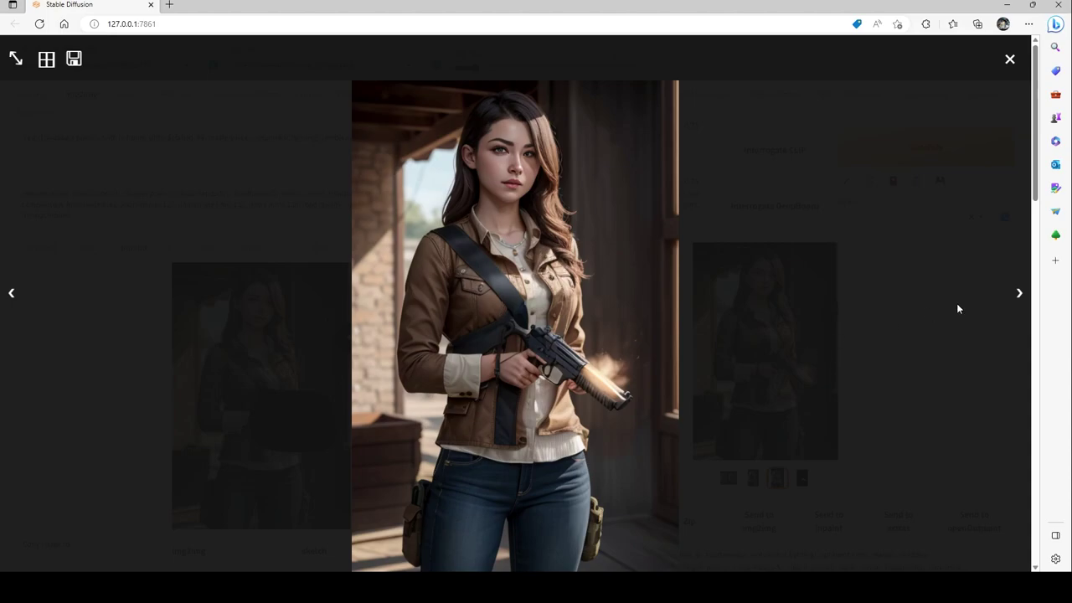
left_click(1018, 300)
left_click(13, 297)
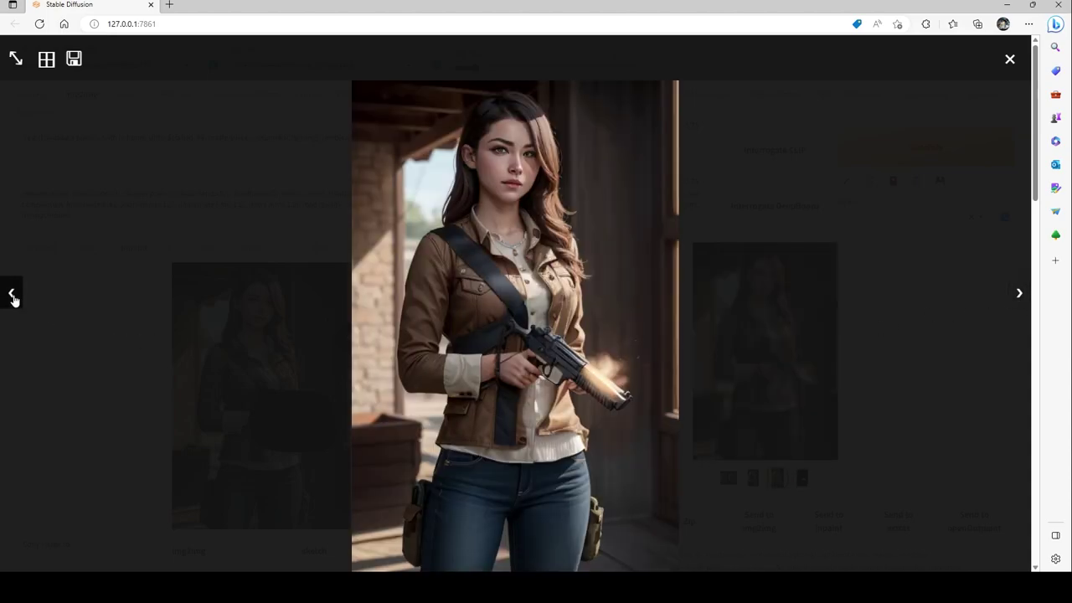
left_click(12, 297)
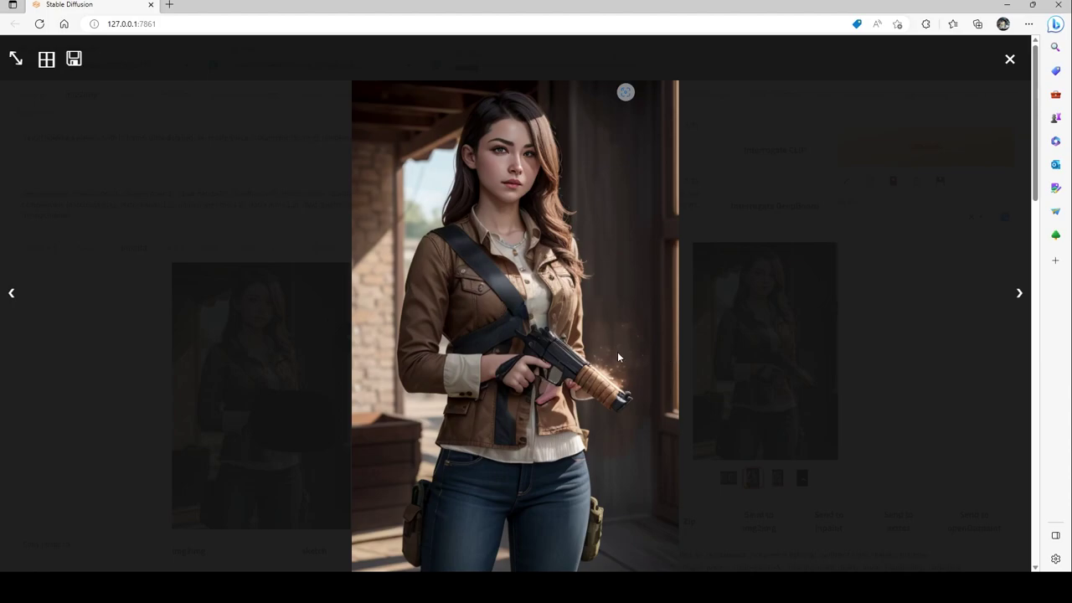
left_click(857, 355)
scroll(428, 341, "down", 4)
scroll(428, 341, "down", 8)
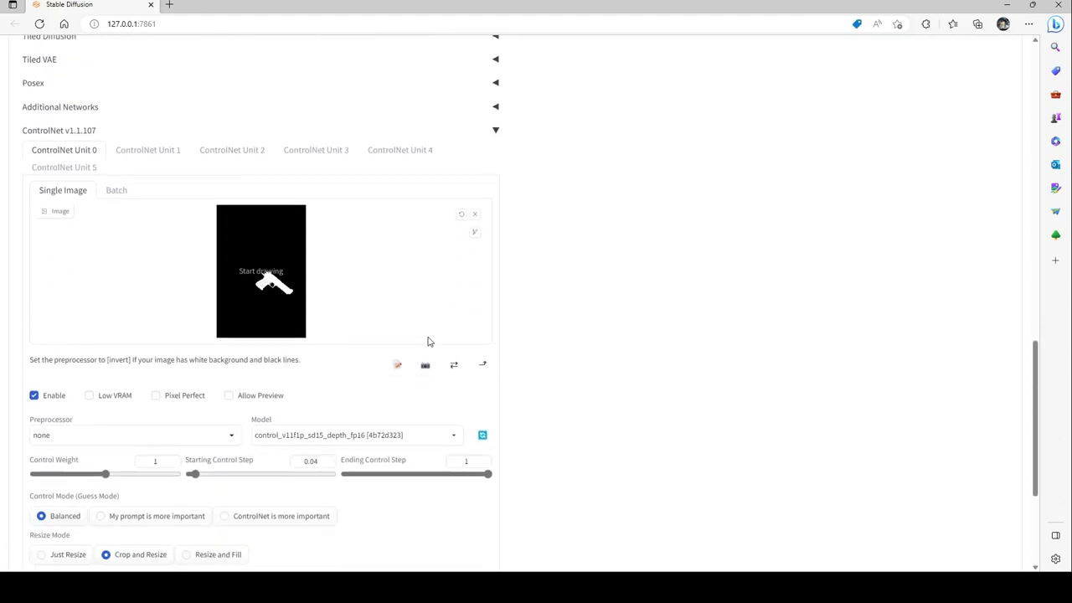
Step: Raise the ControlNet Control Weight to 1.3
left_click_drag(118, 449, 127, 448)
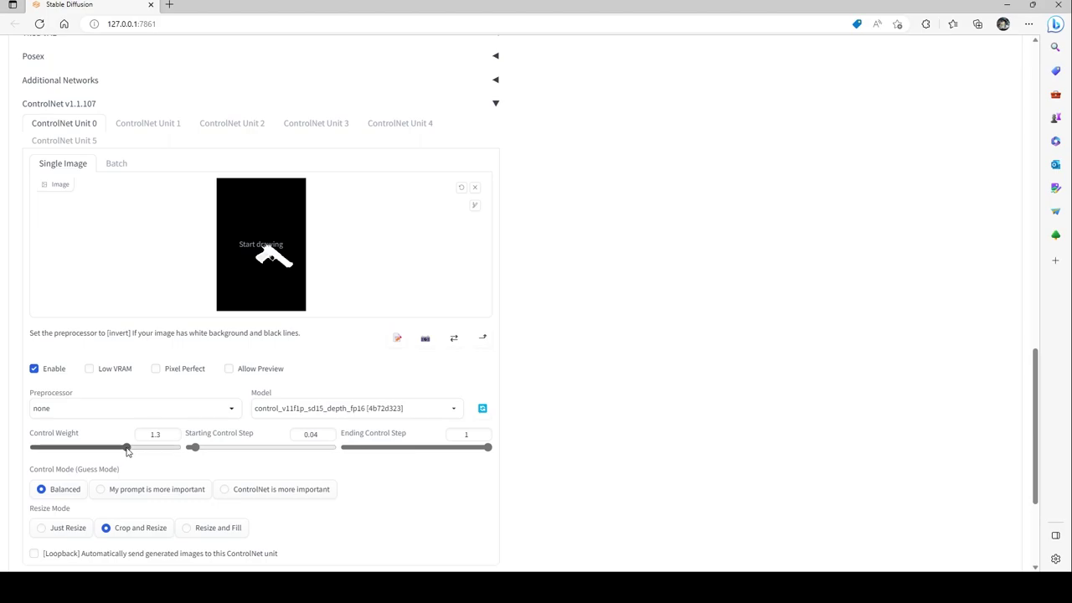
scroll(273, 428, "up", 10)
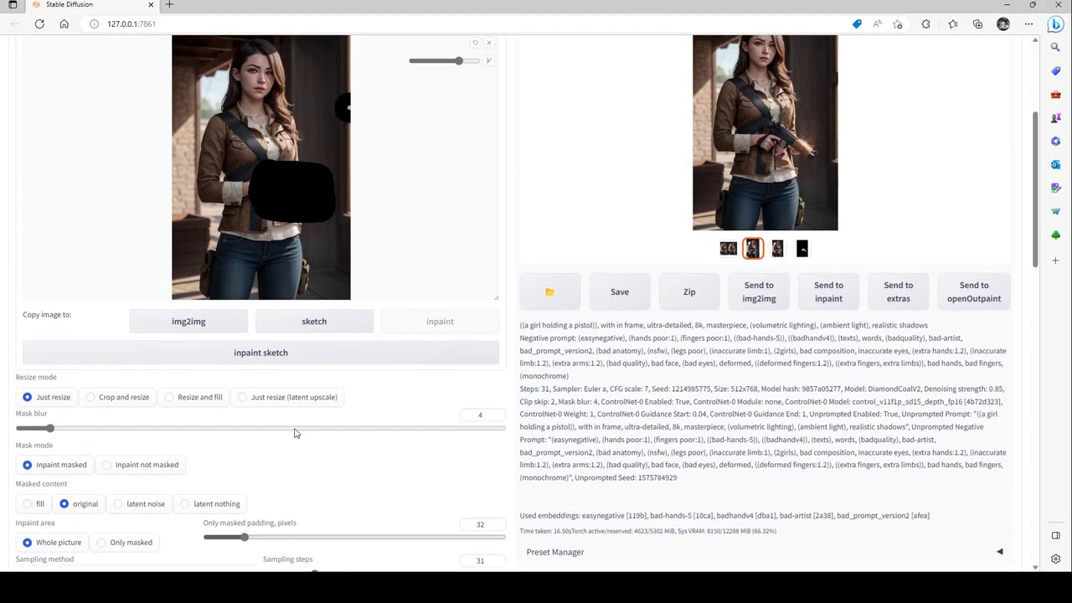
scroll(294, 433, "up", 3)
Step: Generate a new inpaint batch, seed 277899156, and open the result full screen
left_click(948, 77)
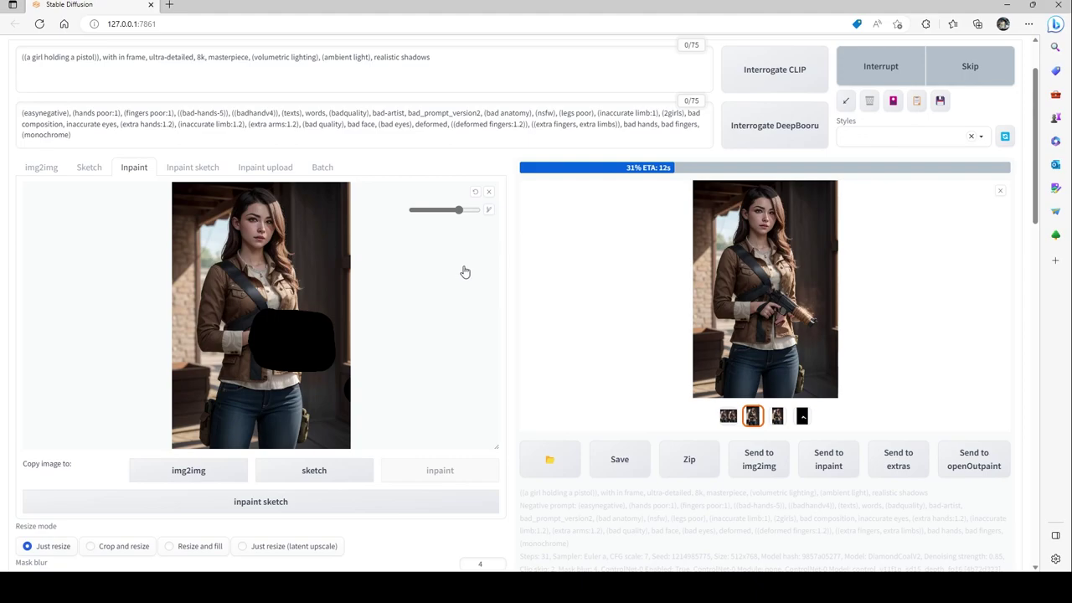
scroll(414, 295, "down", 1)
scroll(412, 296, "down", 15)
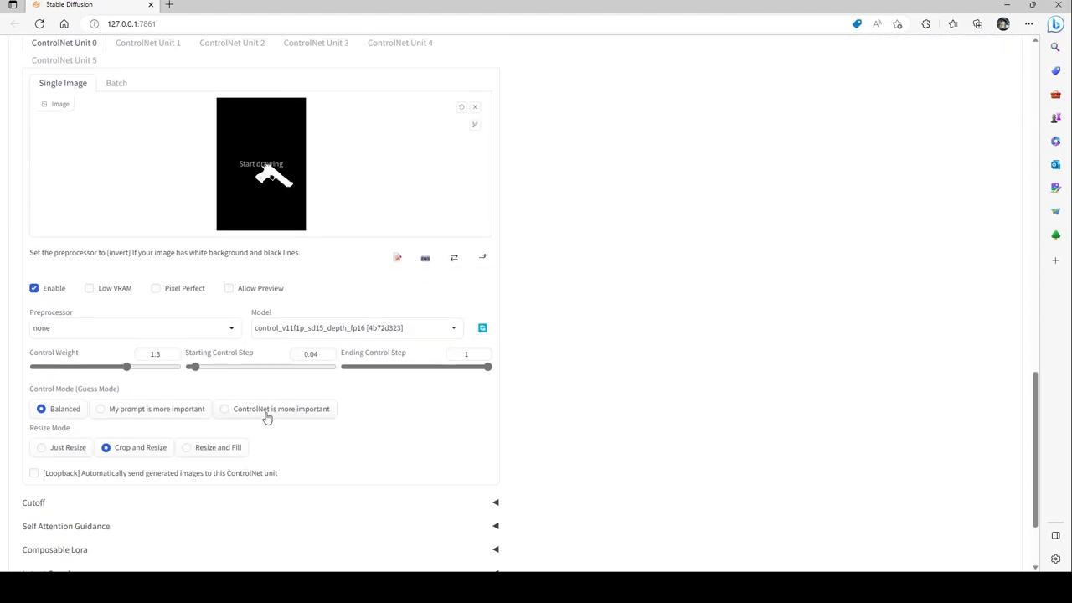
scroll(280, 419, "up", 15)
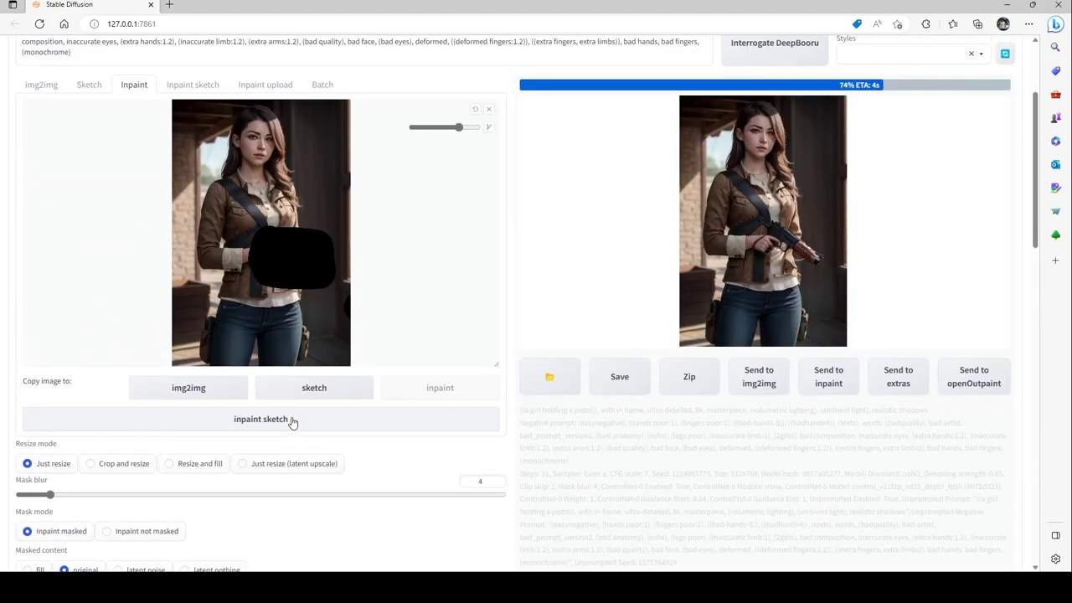
scroll(291, 422, "up", 1)
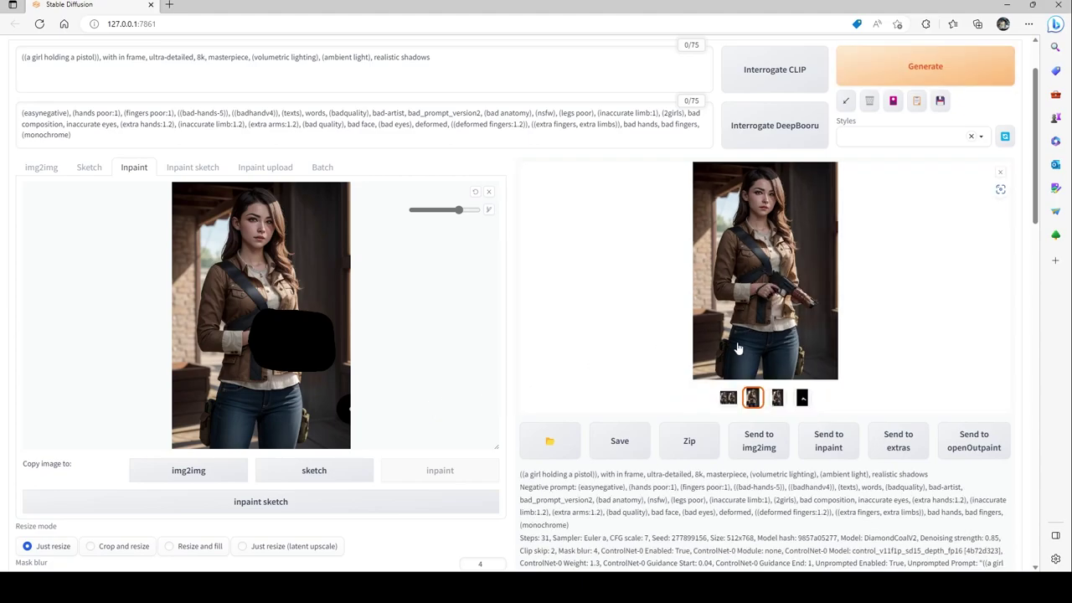
left_click(788, 305)
Step: View the next result, then clear the masked image from the inpaint canvas
left_click(1015, 292)
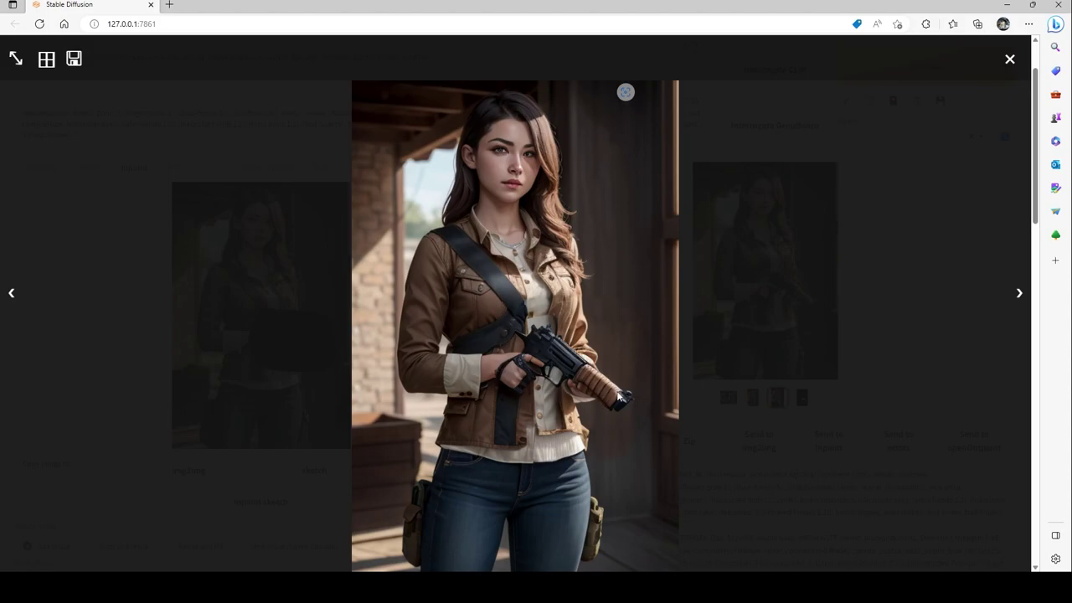
left_click(959, 216)
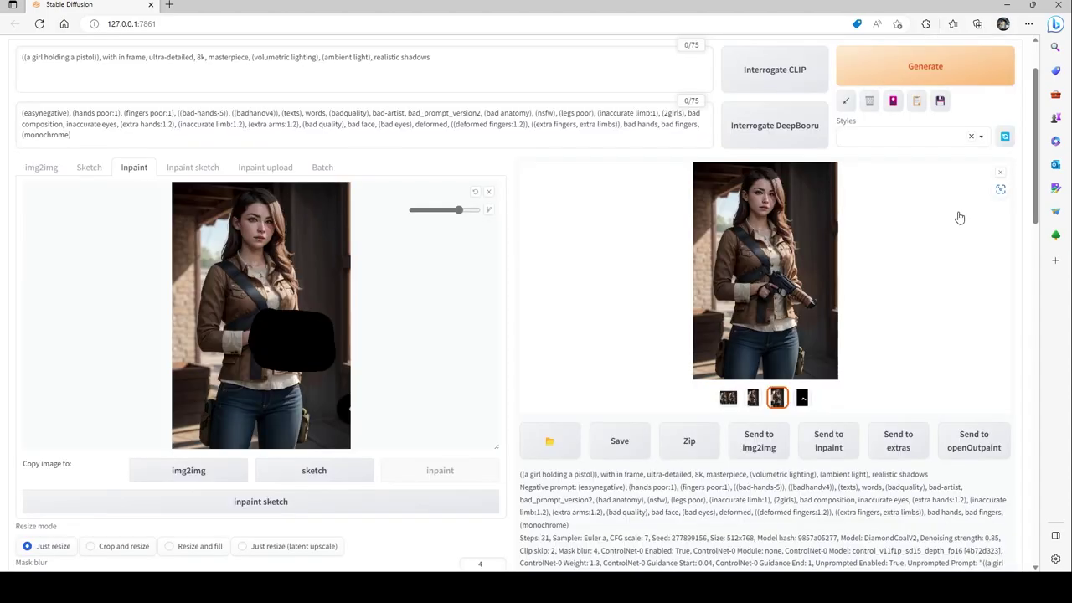
left_click(477, 192)
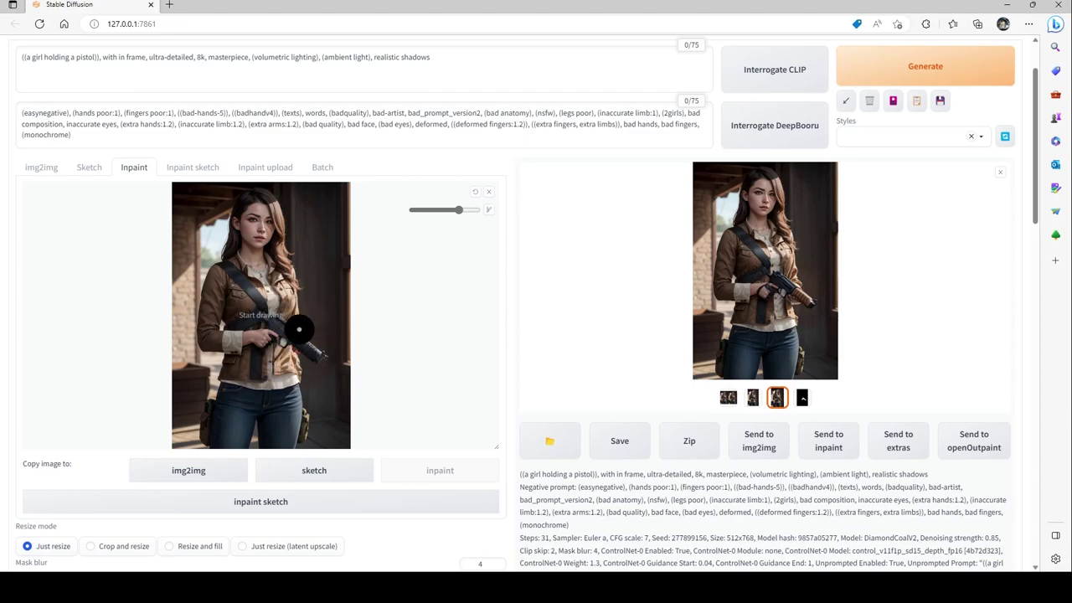
Step: Compare the original txt2img image with the latest img2img pistol result full screen
scroll(296, 330, "up", 1)
left_click(40, 98)
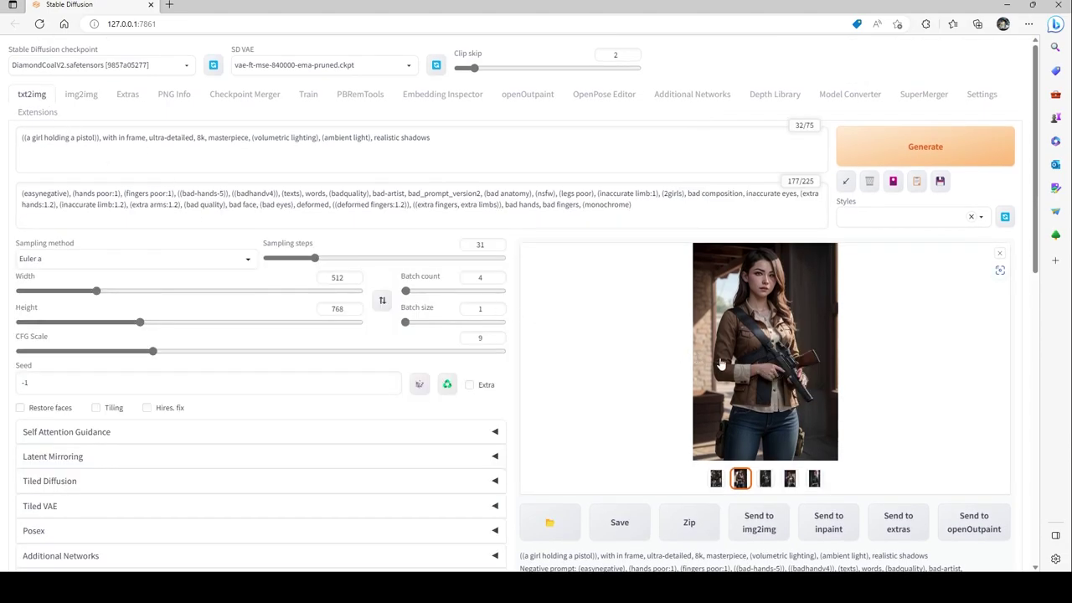
left_click(779, 368)
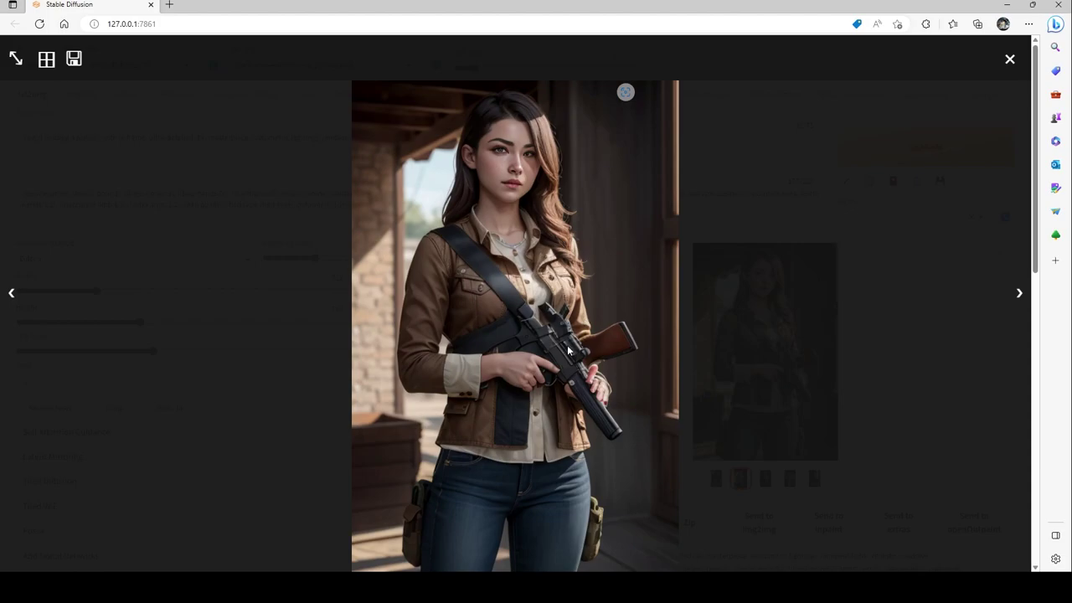
left_click(1010, 60)
left_click(81, 95)
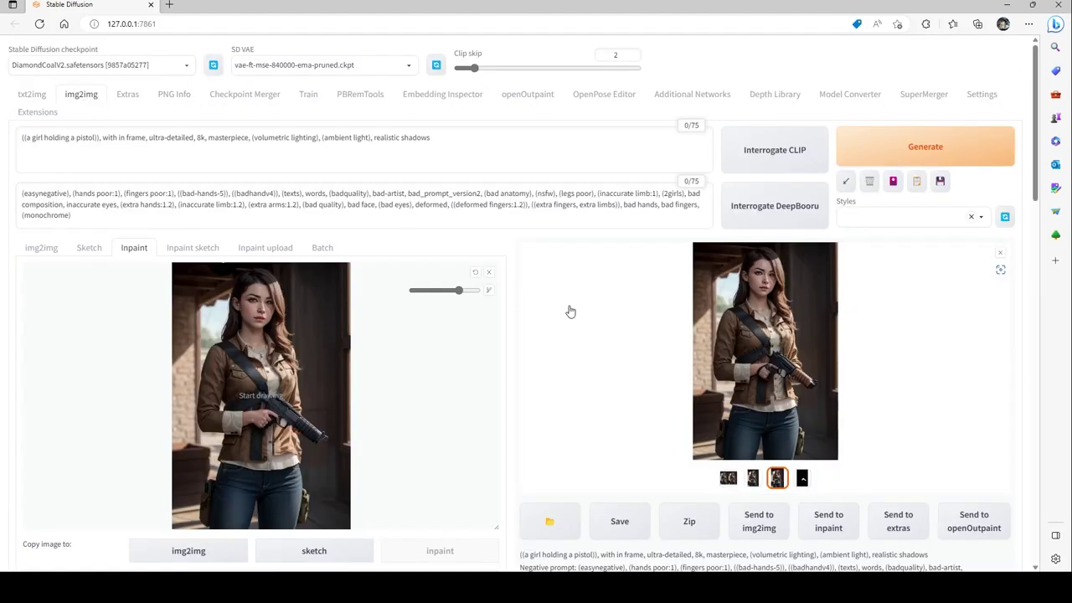
left_click(787, 370)
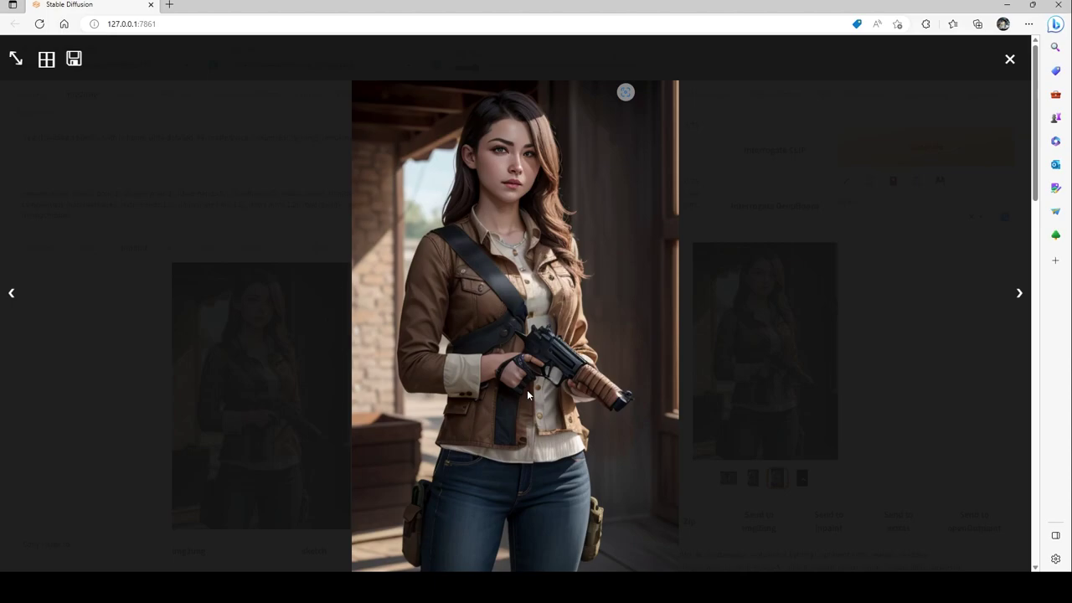
left_click(808, 330)
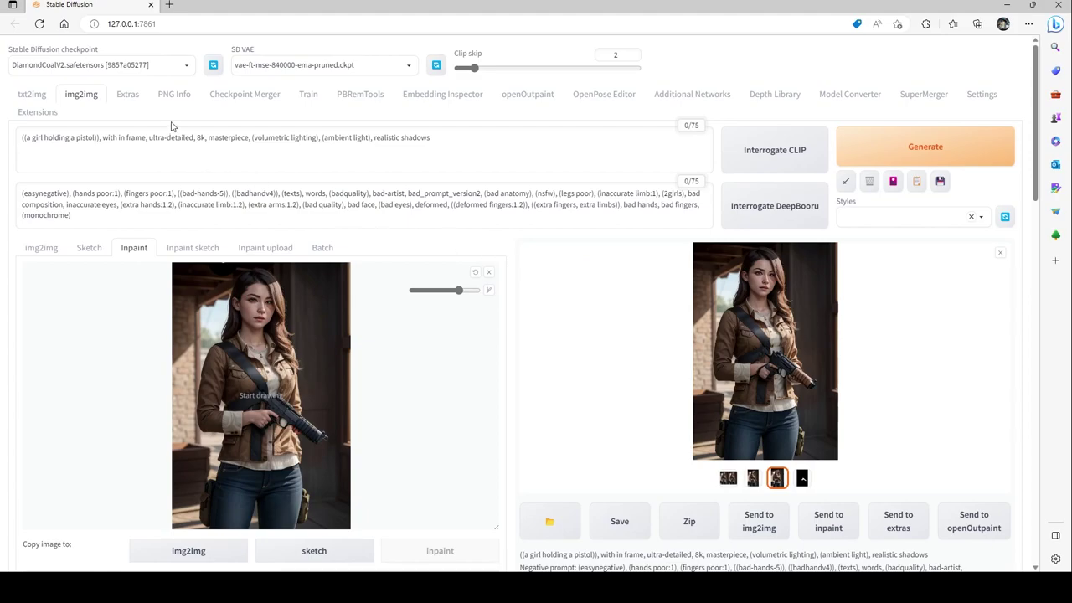
left_click(791, 332)
left_click(886, 339)
Step: Upscale the pistol image 2× in Extras with R-ESRGAN 4x+ and view it full-screen
left_click(898, 522)
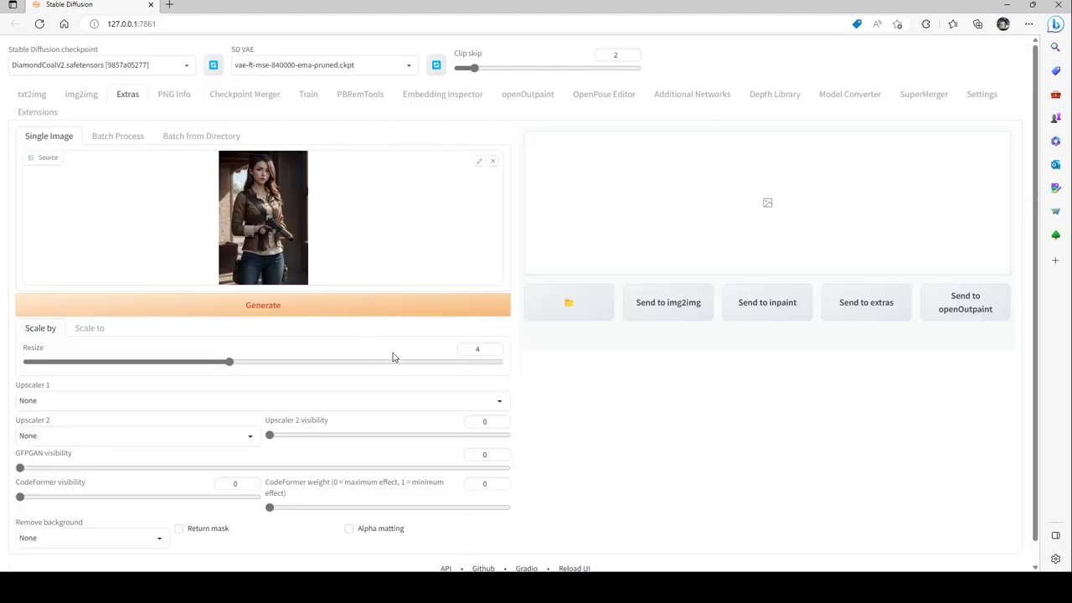
left_click(494, 348)
type("2")
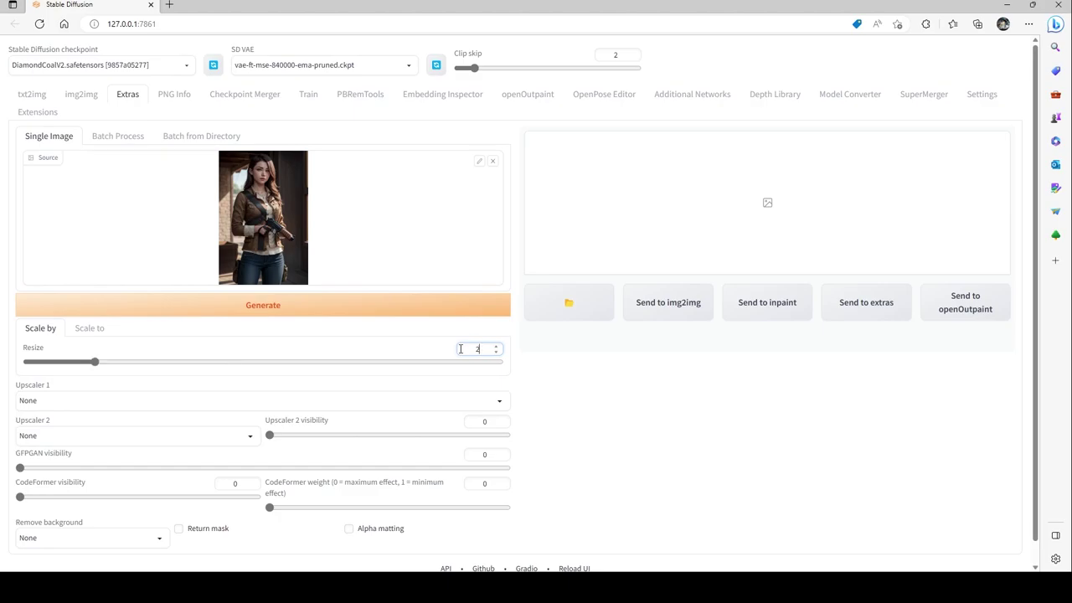
left_click(101, 401)
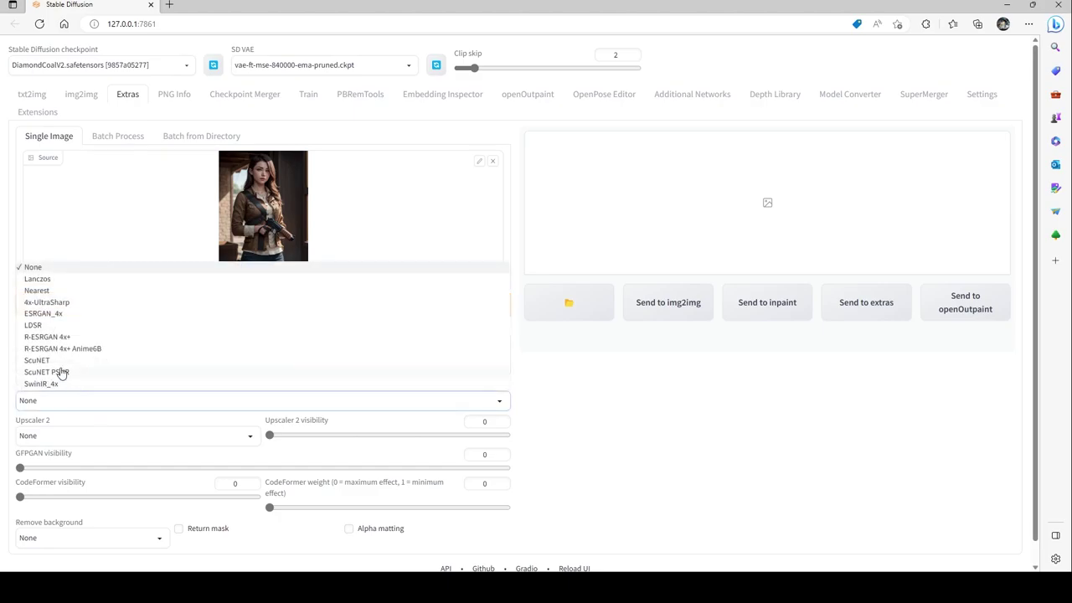
left_click(48, 337)
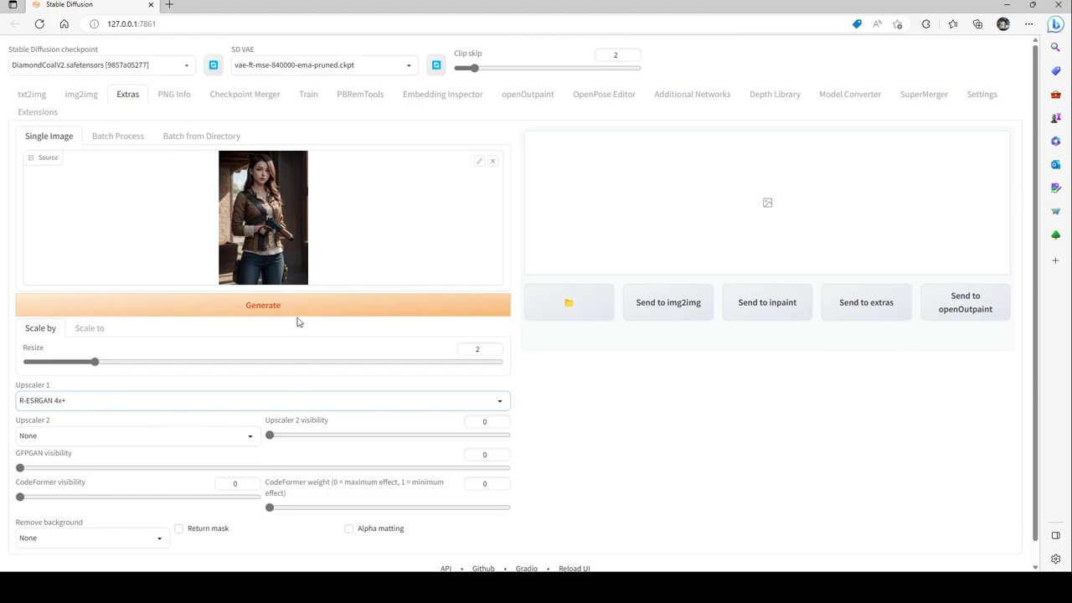
left_click(299, 322)
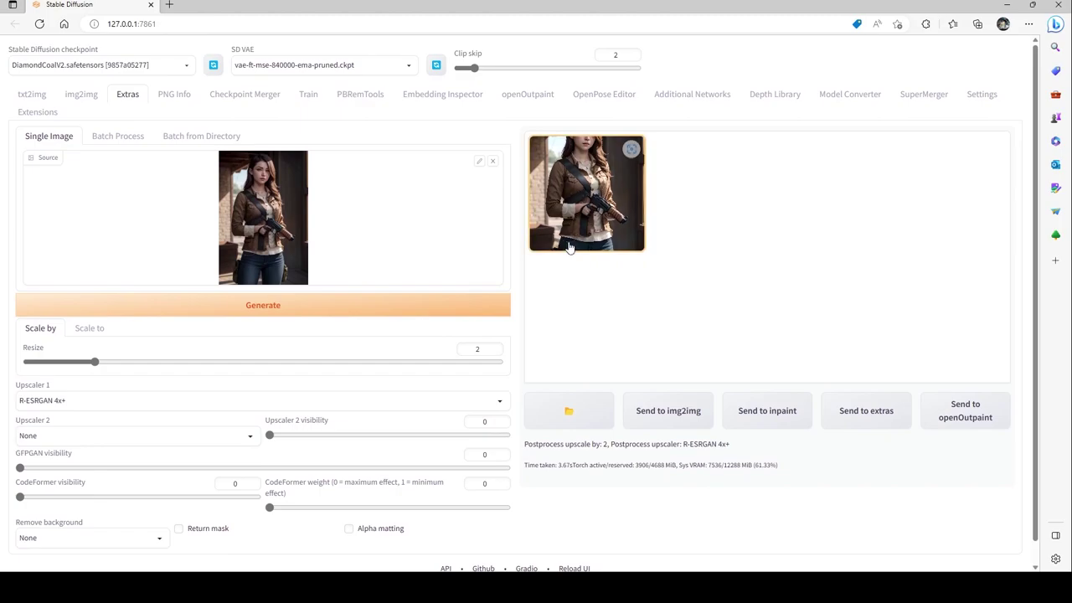
left_click(583, 222)
left_click(784, 248)
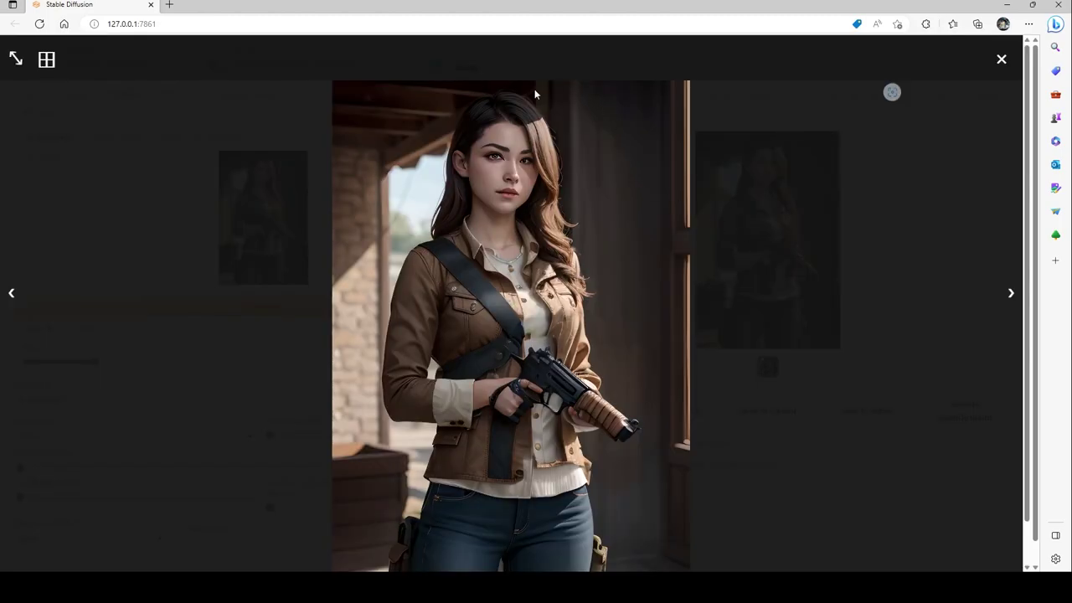
Step: Send the upscaled image to inpainting and set width and height to 768
left_click(866, 260)
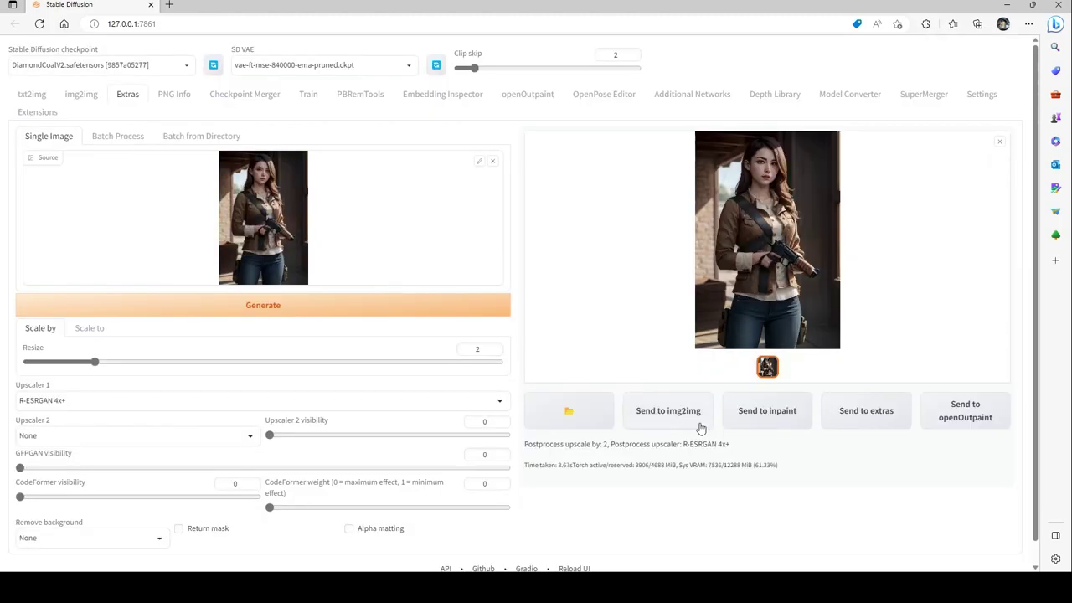
left_click(769, 423)
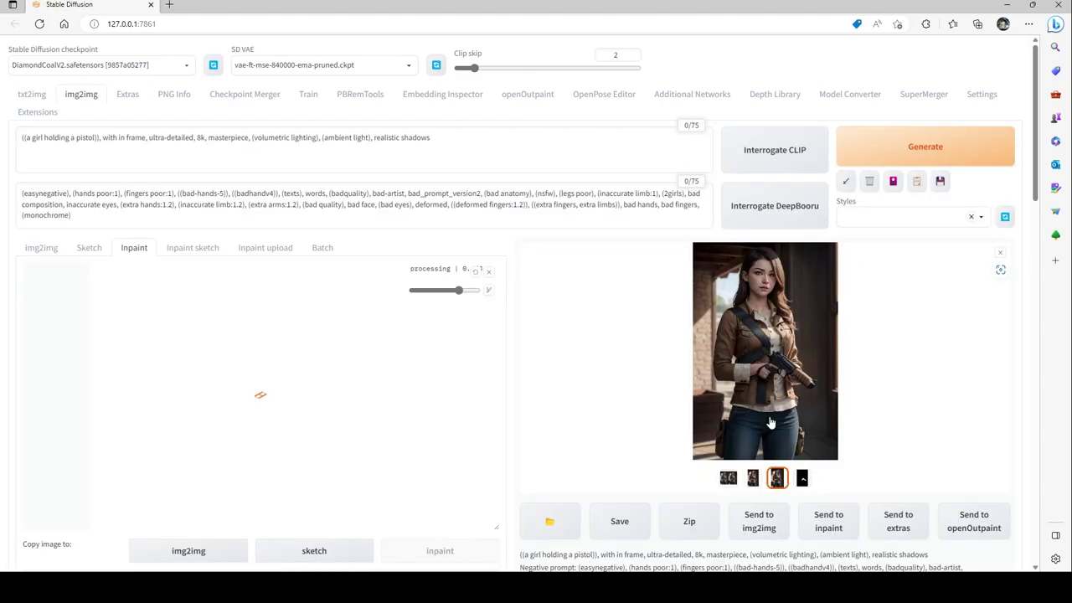
scroll(379, 385, "down", 5)
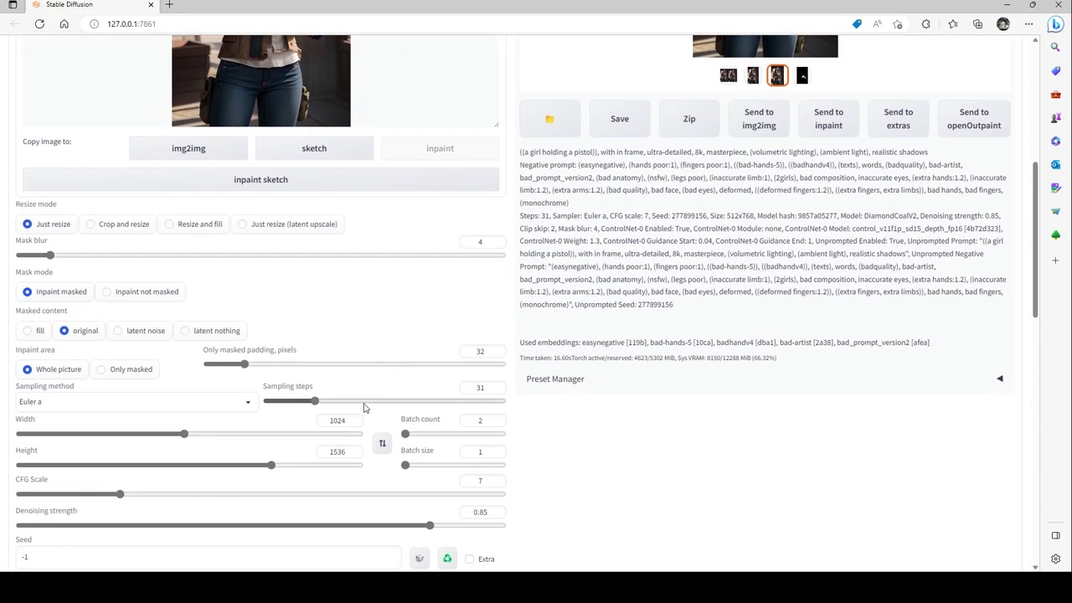
scroll(339, 427, "down", 7)
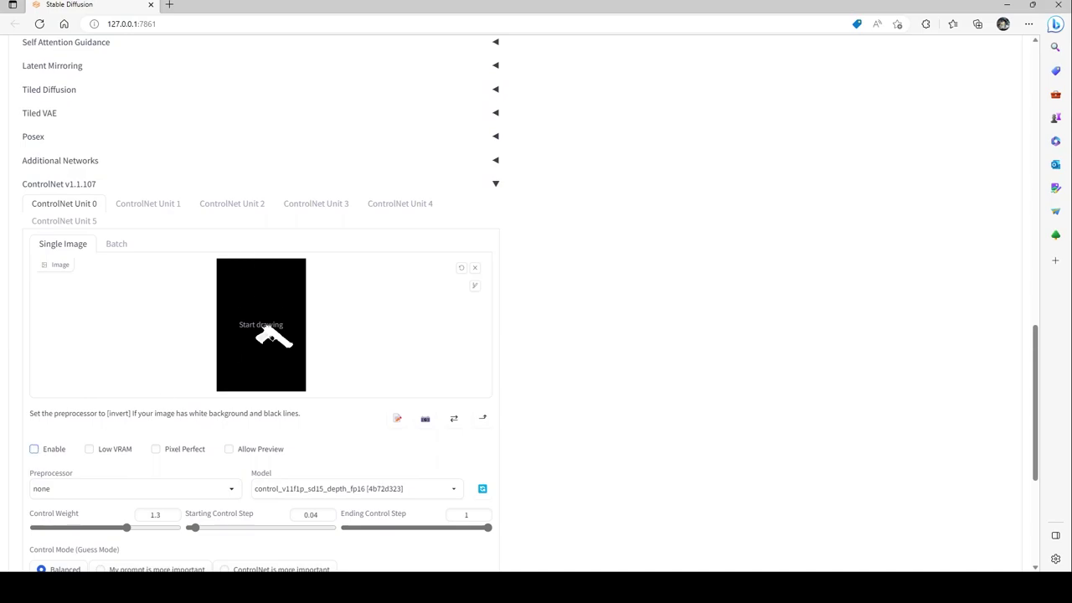
scroll(270, 339, "up", 5)
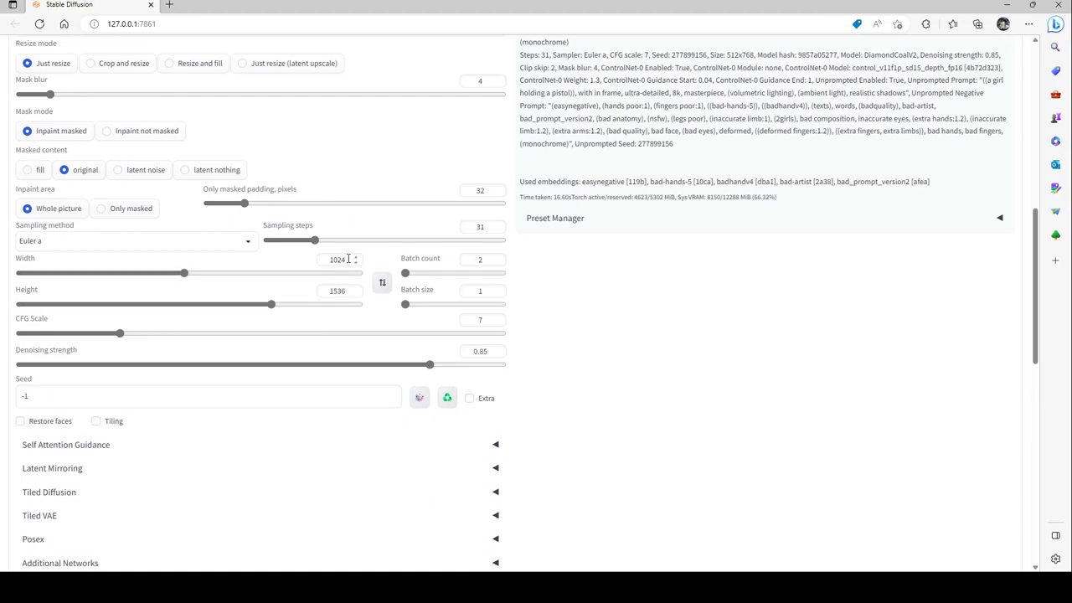
left_click_drag(348, 259, 324, 258)
type("768")
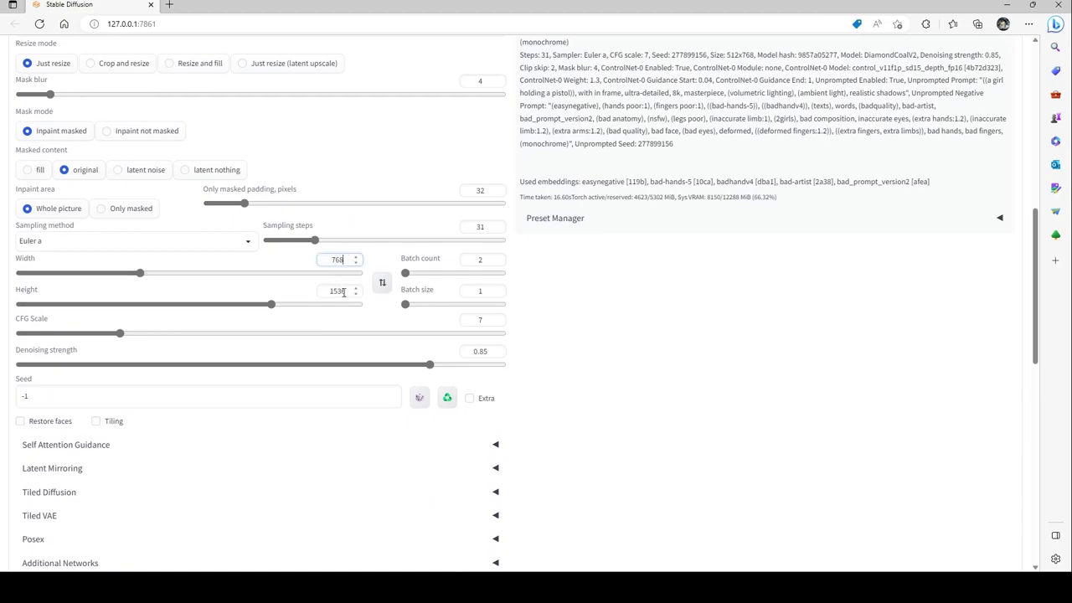
left_click_drag(345, 292, 324, 293)
type("76")
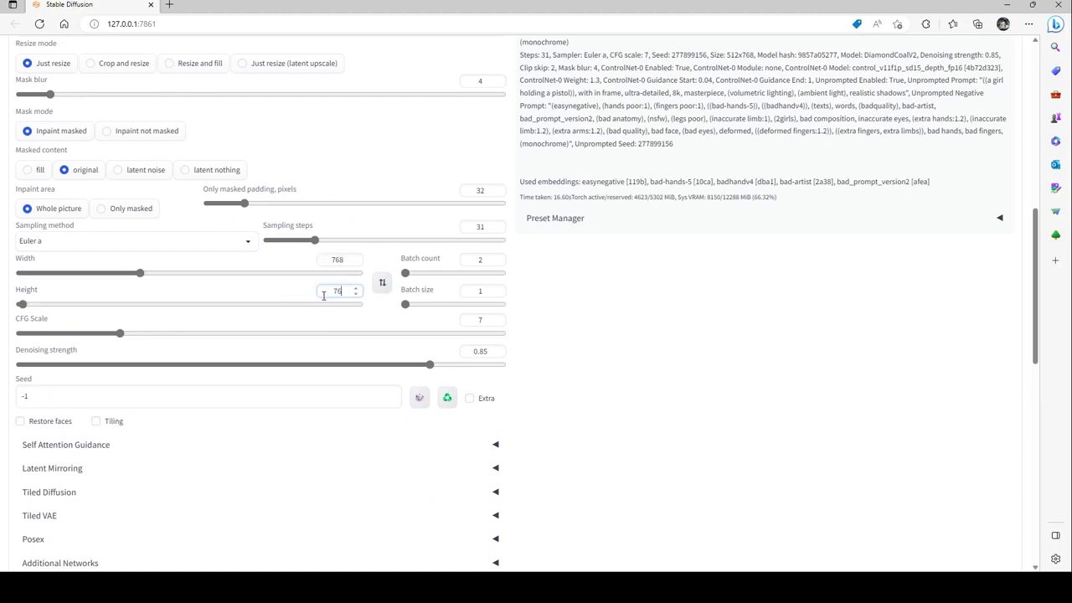
type("8")
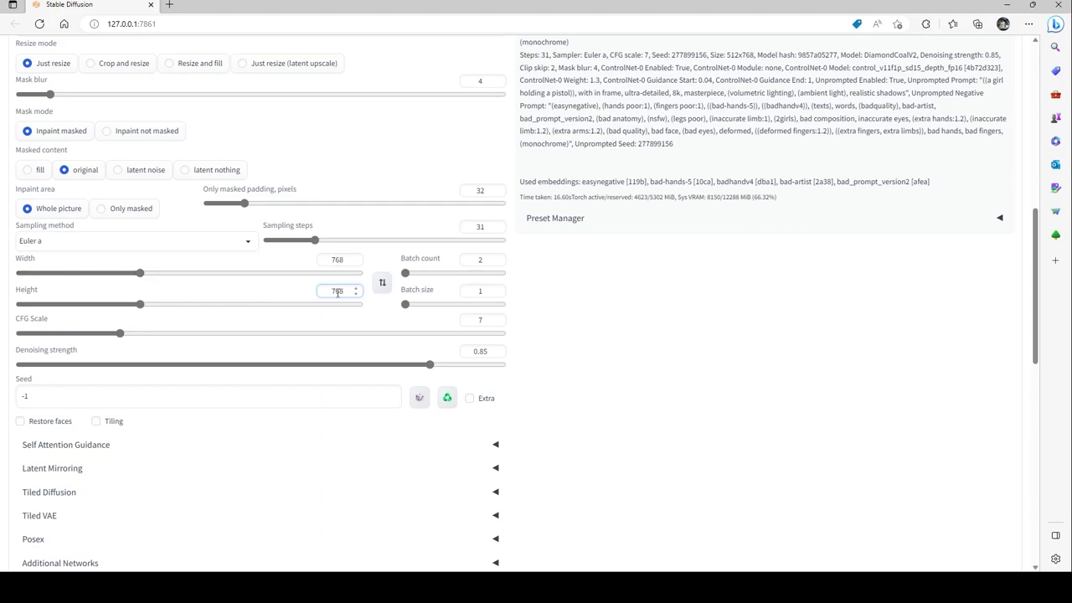
Step: Switch to Only masked inpaint area with denoising strength 0.37
left_click(117, 209)
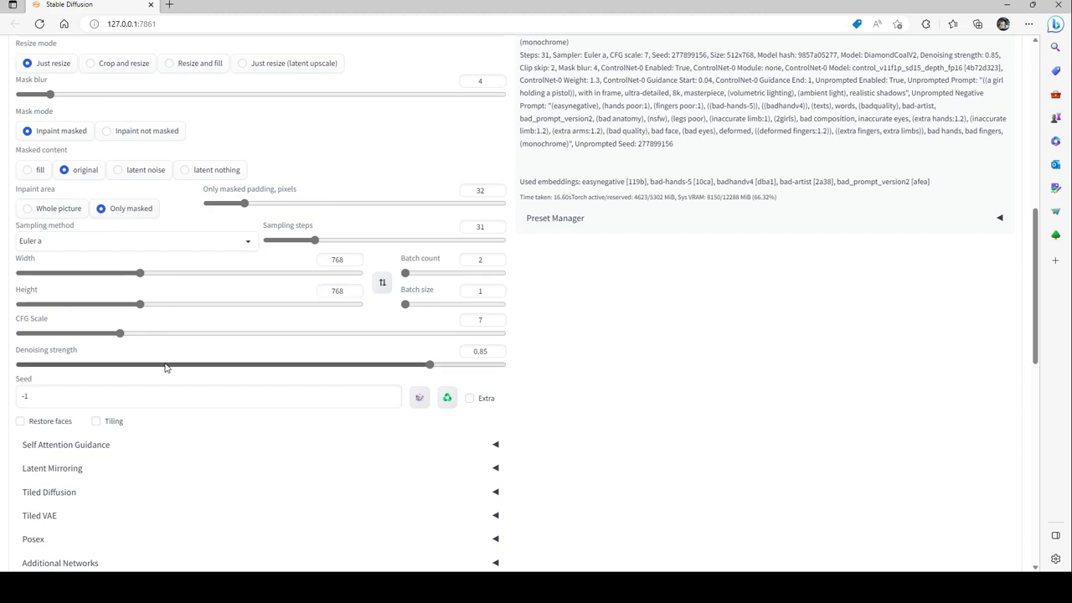
left_click_drag(165, 366, 201, 369)
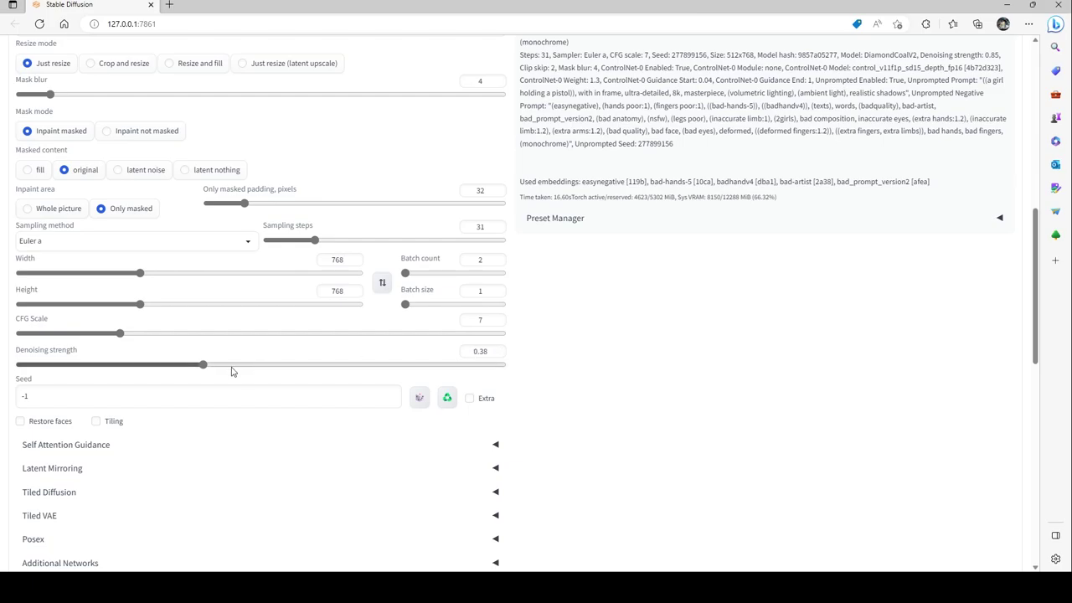
mouse_move(203, 367)
left_mouse_down()
mouse_move(378, 367)
mouse_move(201, 373)
left_mouse_up()
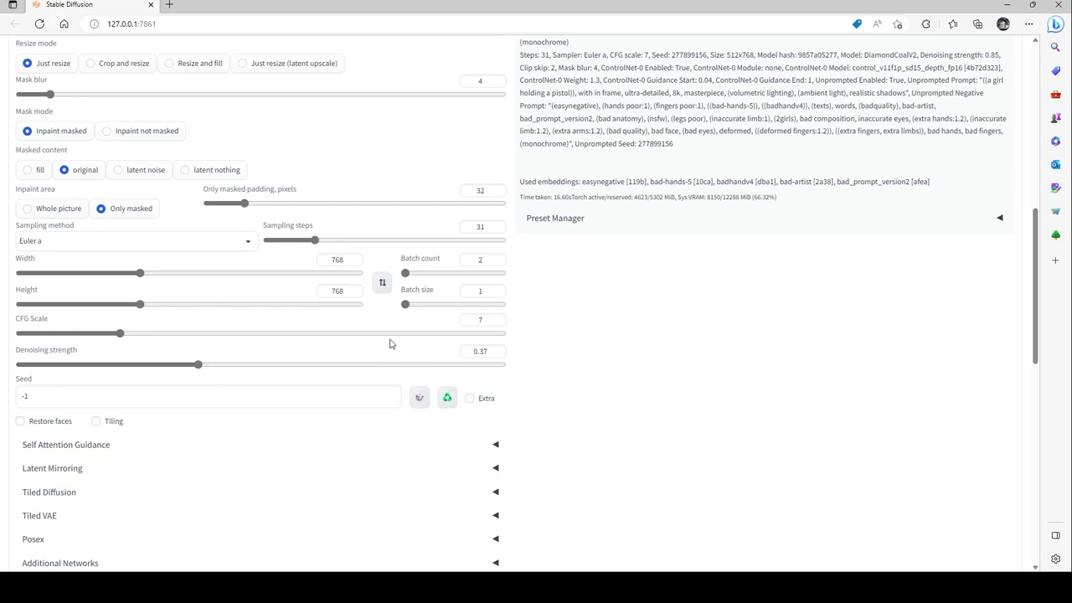
scroll(293, 352, "up", 6)
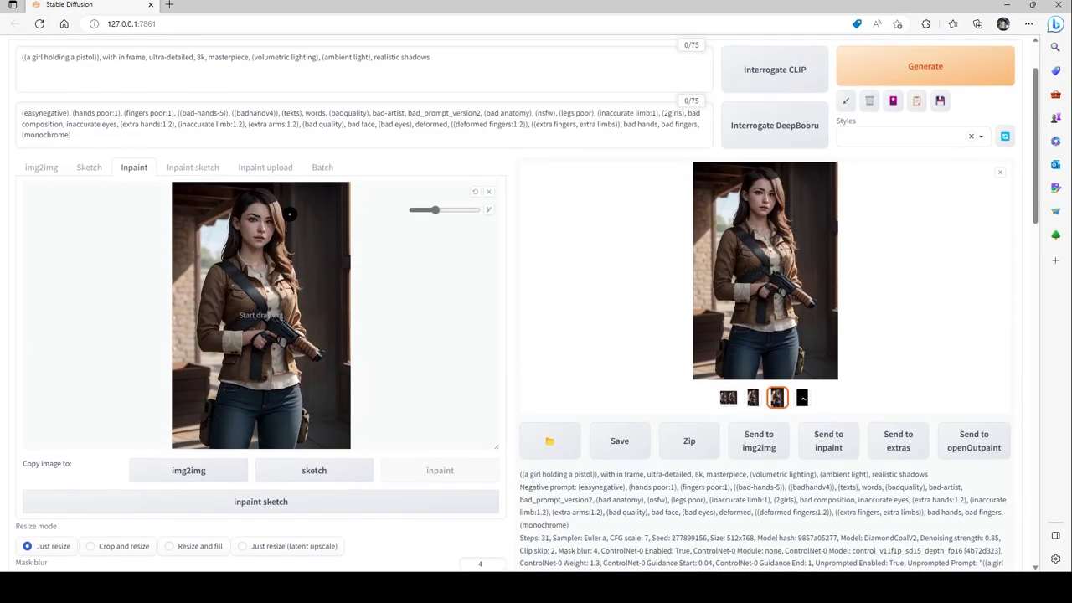
Step: Enlarge the brush, mask the girl's head, and generate the inpaint
left_click_drag(445, 214, 457, 212)
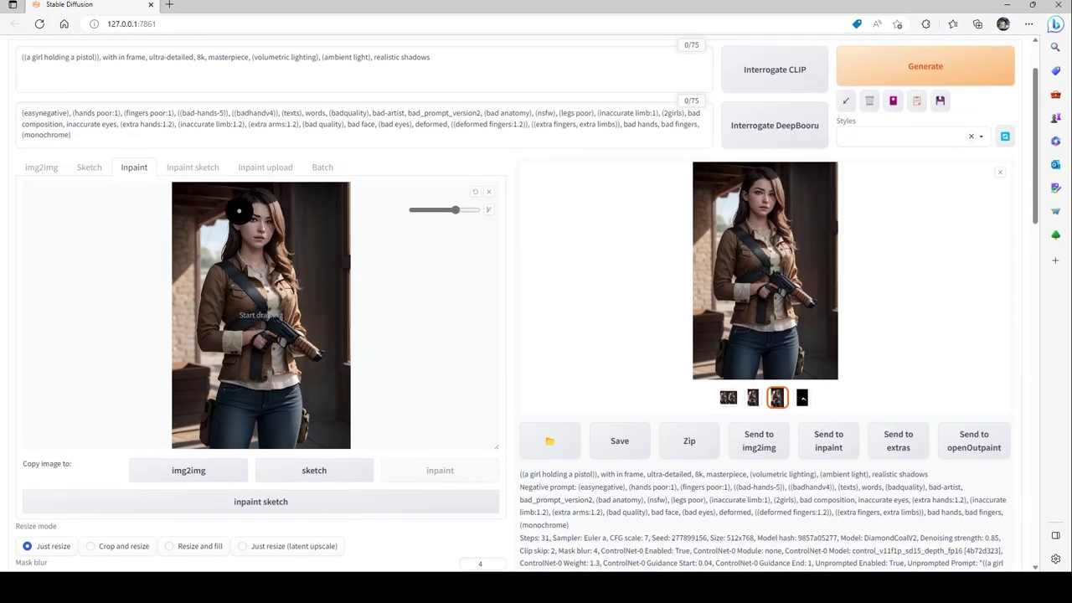
mouse_move(235, 200)
left_mouse_down()
mouse_move(236, 243)
mouse_move(280, 245)
mouse_move(279, 201)
mouse_move(252, 199)
mouse_move(285, 259)
mouse_move(222, 248)
mouse_move(271, 301)
left_mouse_up()
scroll(313, 242, "down", 4)
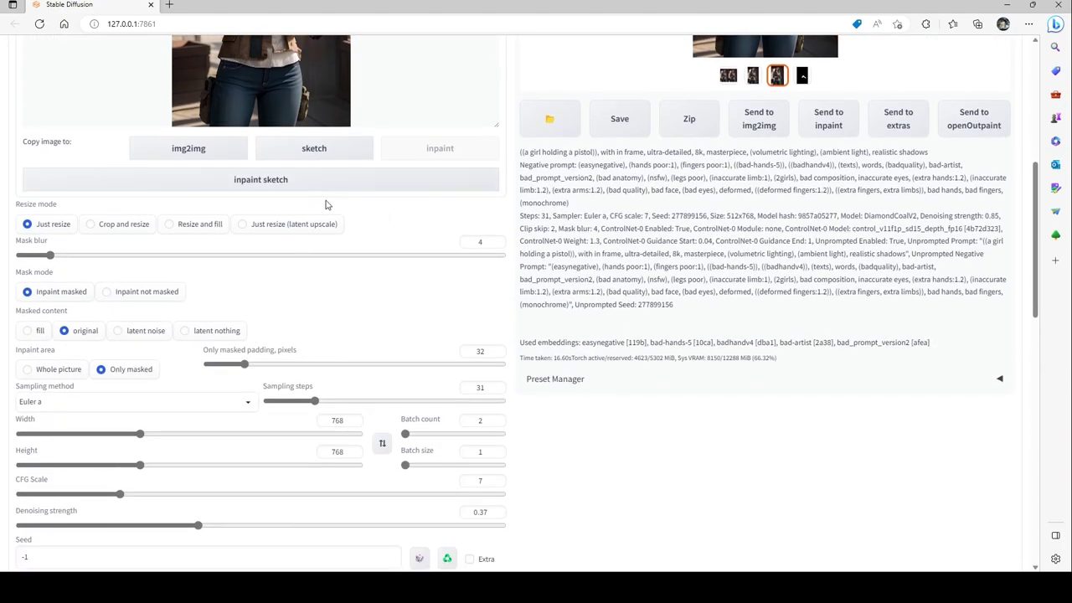
scroll(388, 335, "down", 2)
scroll(394, 355, "up", 3)
scroll(395, 355, "up", 4)
left_click(930, 144)
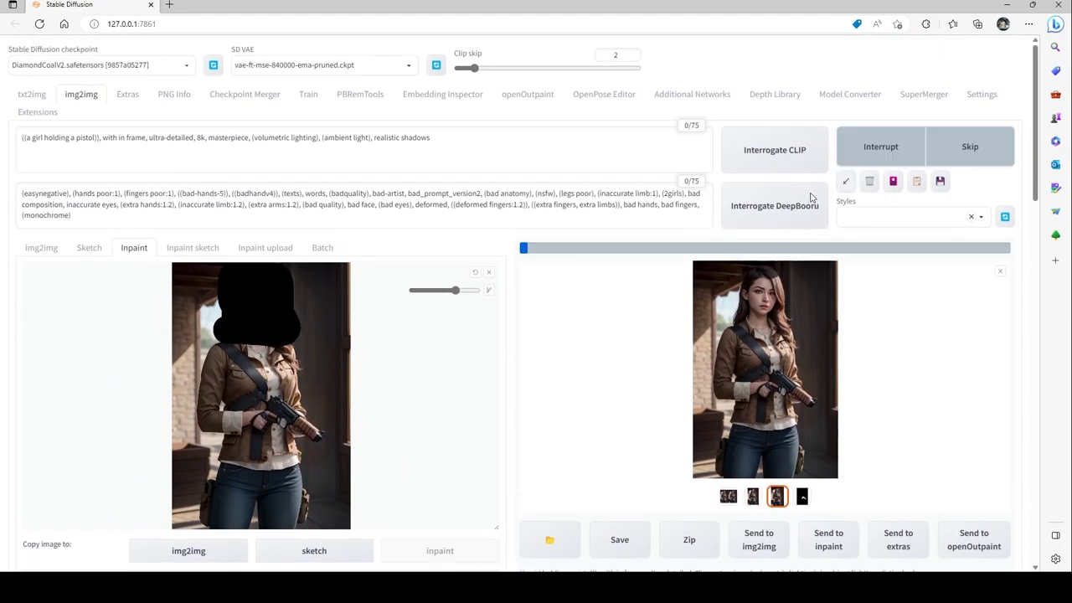
Step: Review the refreshed-face result and the two-image comparison grid full-screen
scroll(572, 310, "down", 1)
scroll(552, 318, "down", 2)
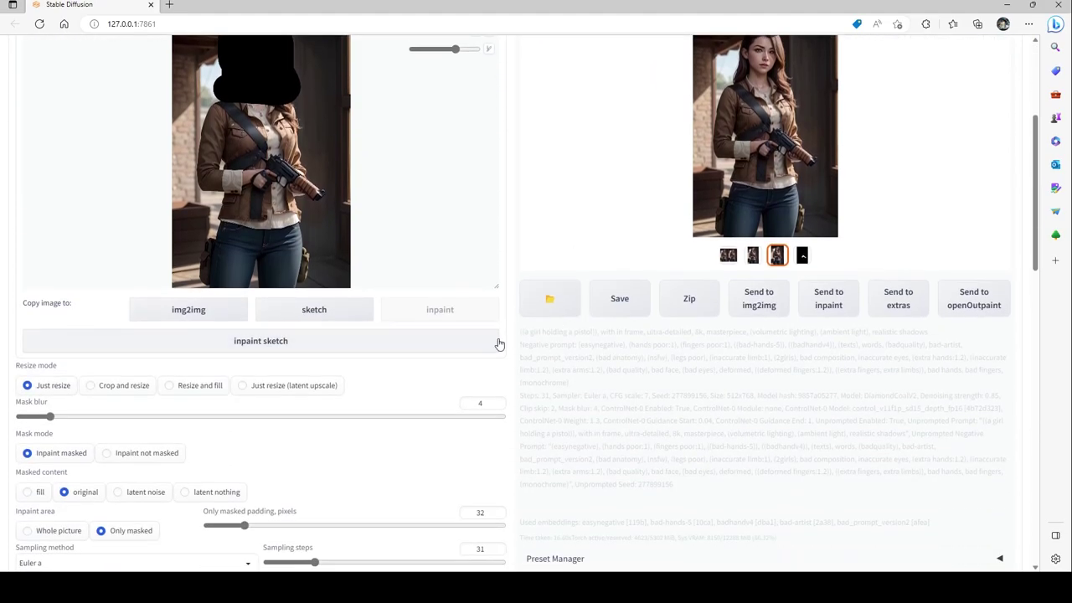
scroll(499, 343, "down", 2)
scroll(499, 345, "up", 3)
scroll(499, 344, "up", 1)
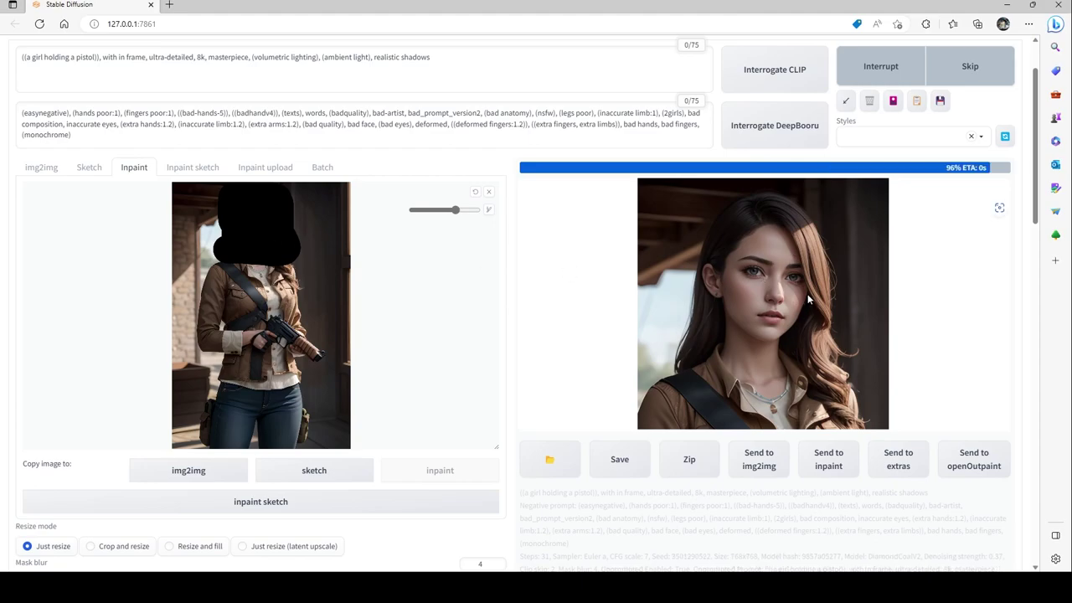
left_click(772, 262)
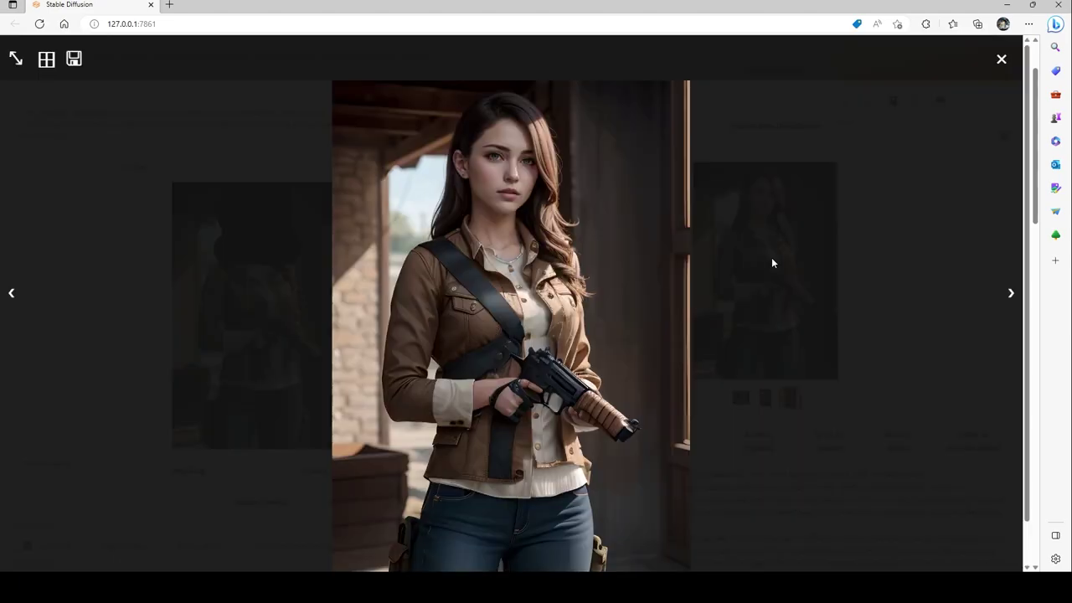
left_click(923, 283)
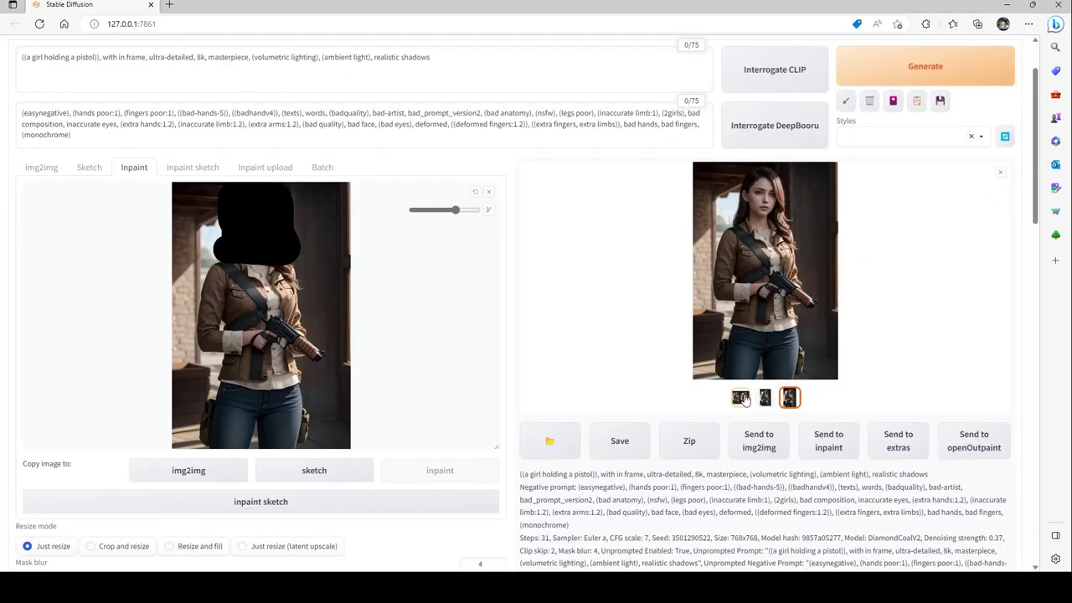
left_click(740, 397)
left_click(724, 287)
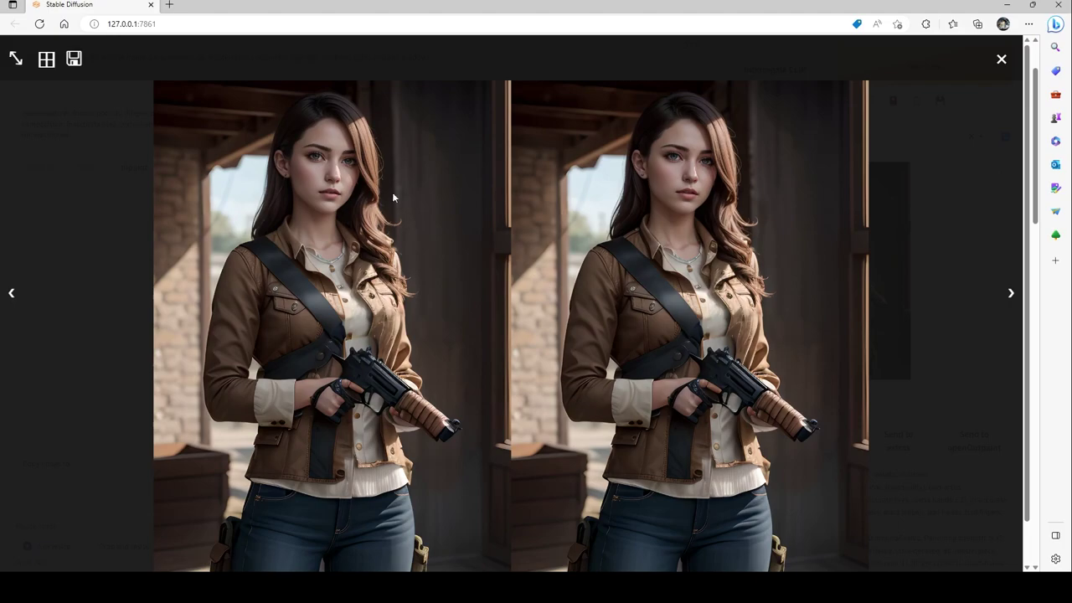
left_click(1009, 292)
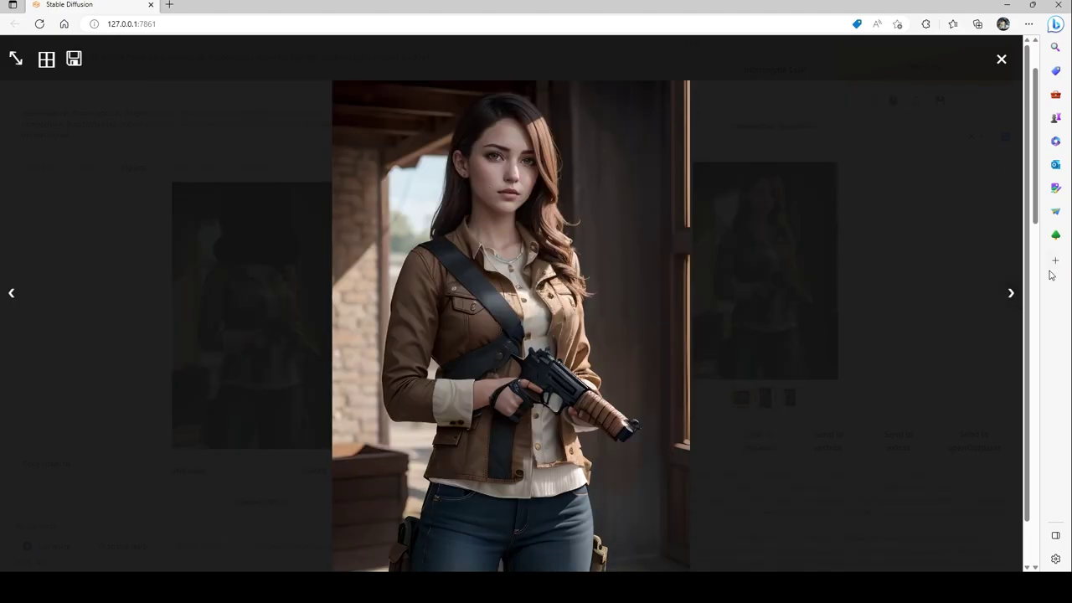
Step: Clear the head mask and load the refined result into the inpaint canvas
left_click(866, 285)
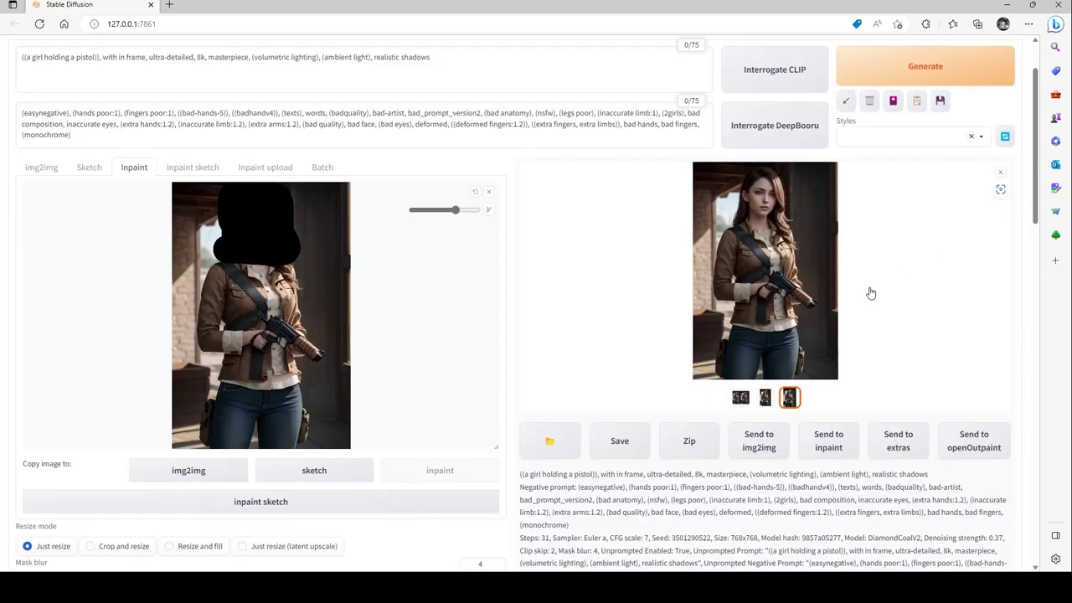
left_click(475, 192)
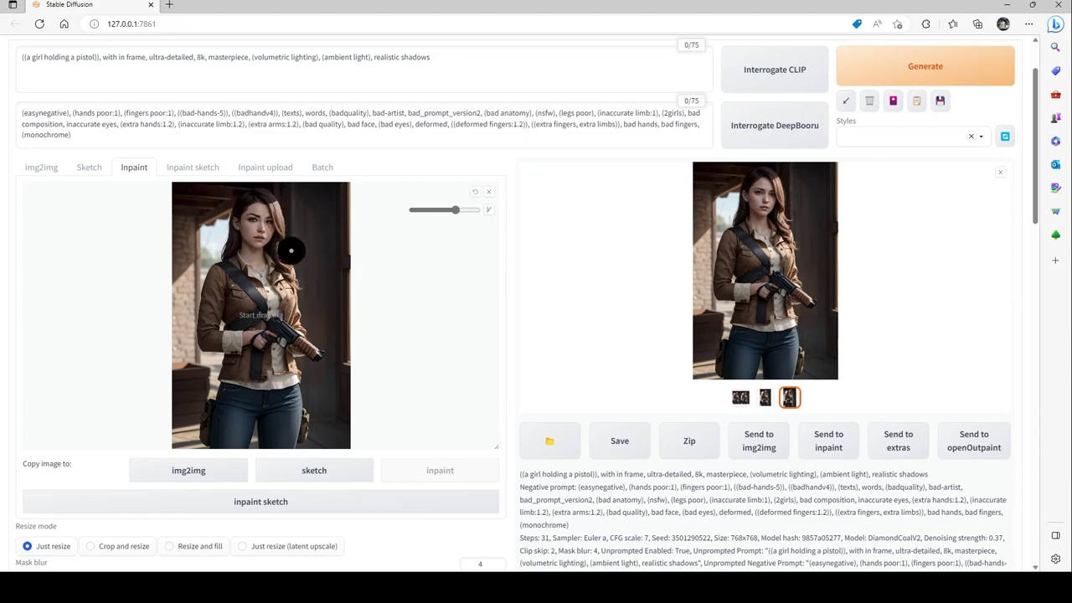
left_click_drag(246, 217, 256, 224)
left_click(826, 442)
Step: Reset width and height to 768 and mask the pistol and hands
scroll(452, 356, "down", 3)
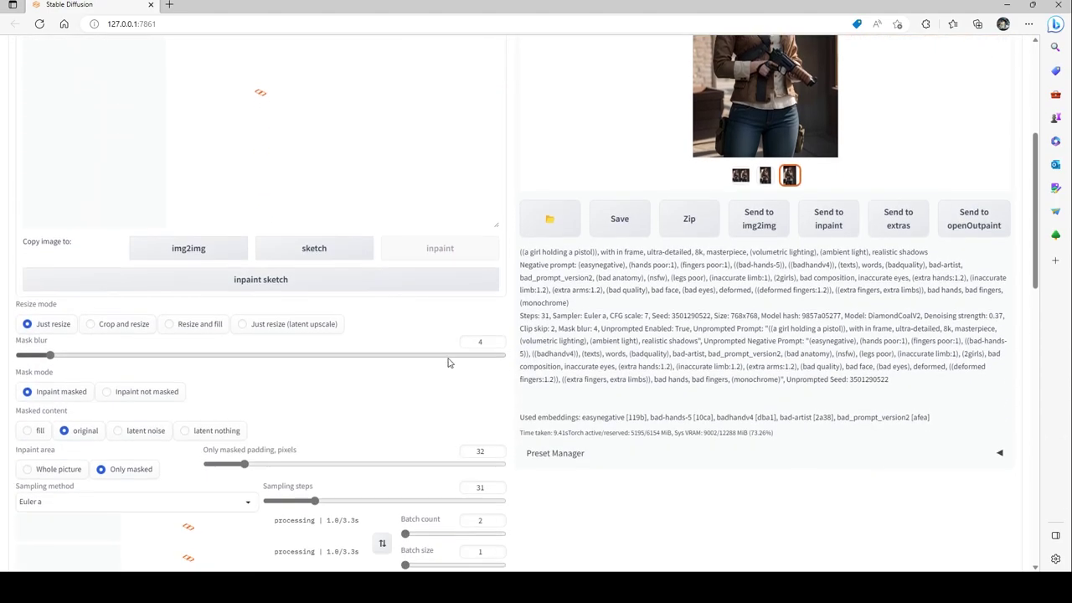
scroll(448, 361, "down", 2)
left_click_drag(345, 340, 321, 341)
type("7")
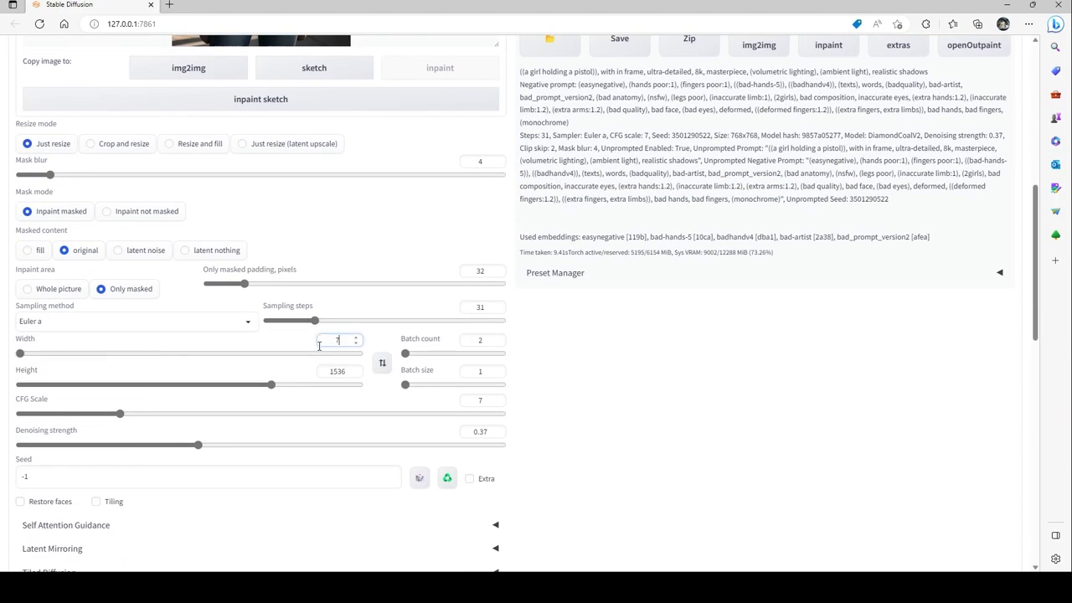
type("68")
double_click(335, 371)
type("768")
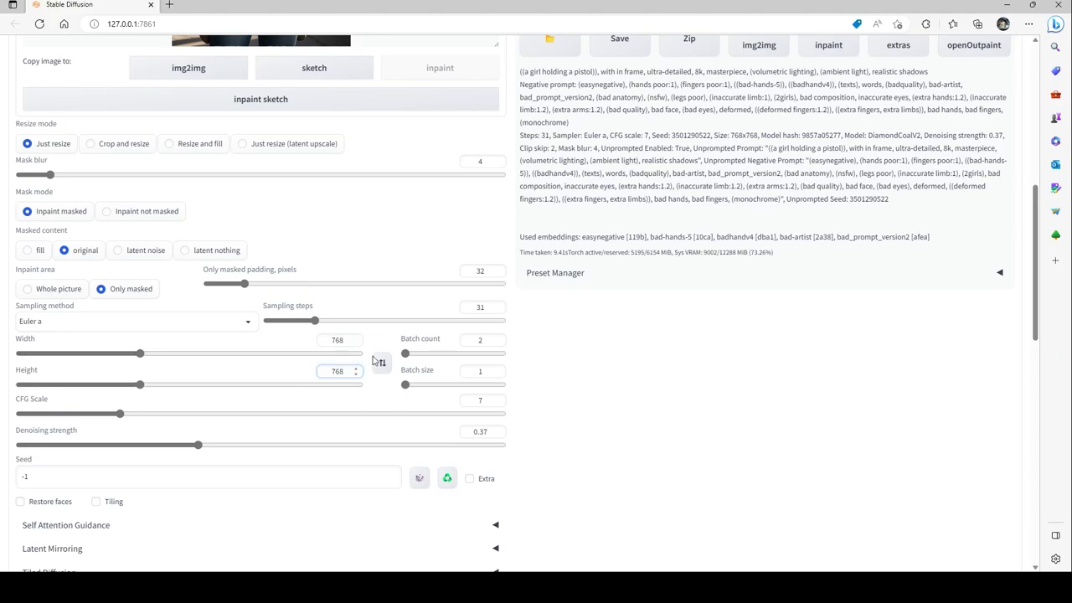
left_click(383, 343)
scroll(347, 400, "up", 5)
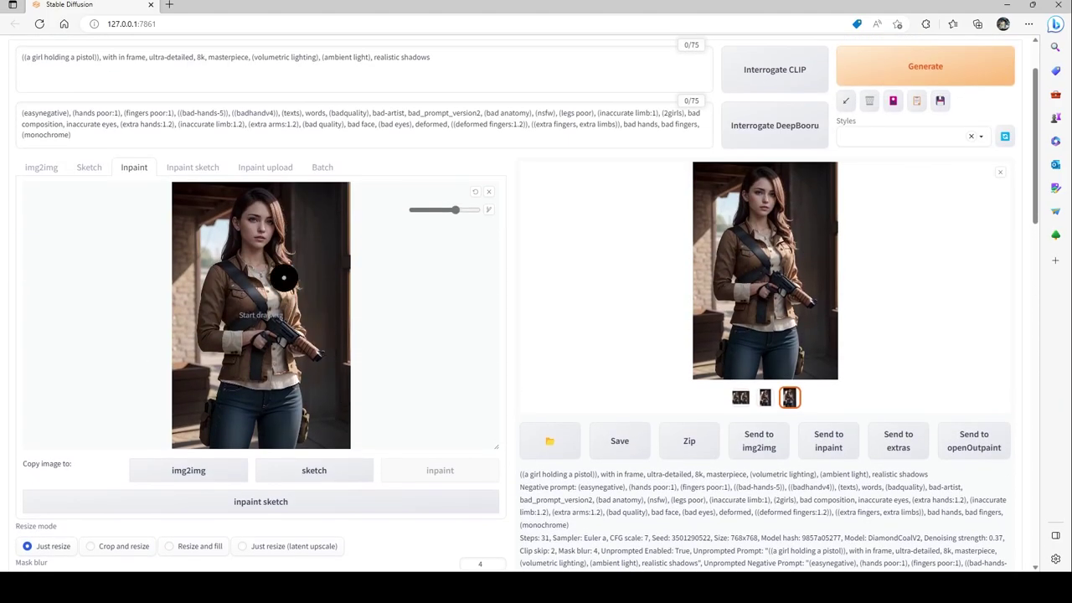
mouse_move(251, 319)
left_mouse_down()
mouse_move(254, 352)
mouse_move(314, 354)
mouse_move(313, 318)
mouse_move(263, 314)
mouse_move(262, 334)
mouse_move(292, 334)
left_mouse_up()
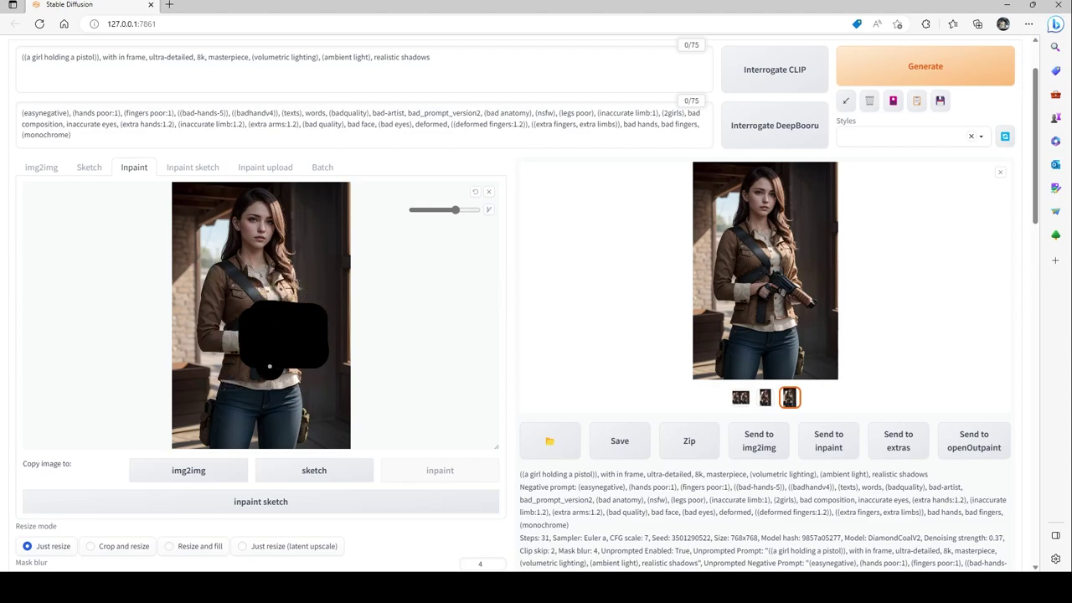
Step: Raise the denoising strength to 0.45
scroll(353, 370, "down", 5)
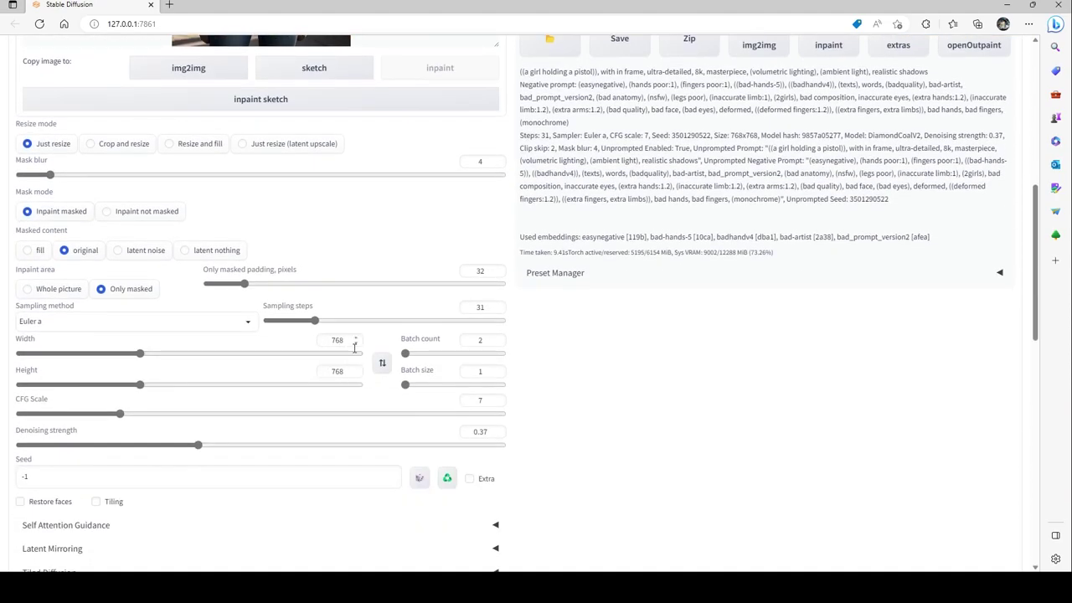
scroll(333, 330, "up", 6)
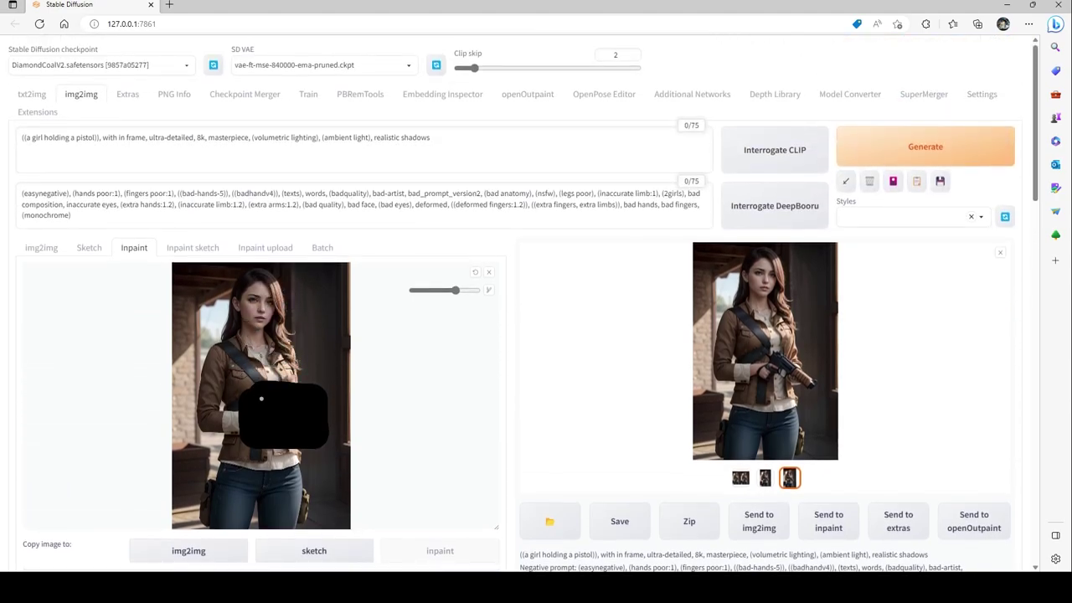
scroll(258, 145, "down", 3)
scroll(258, 145, "down", 5)
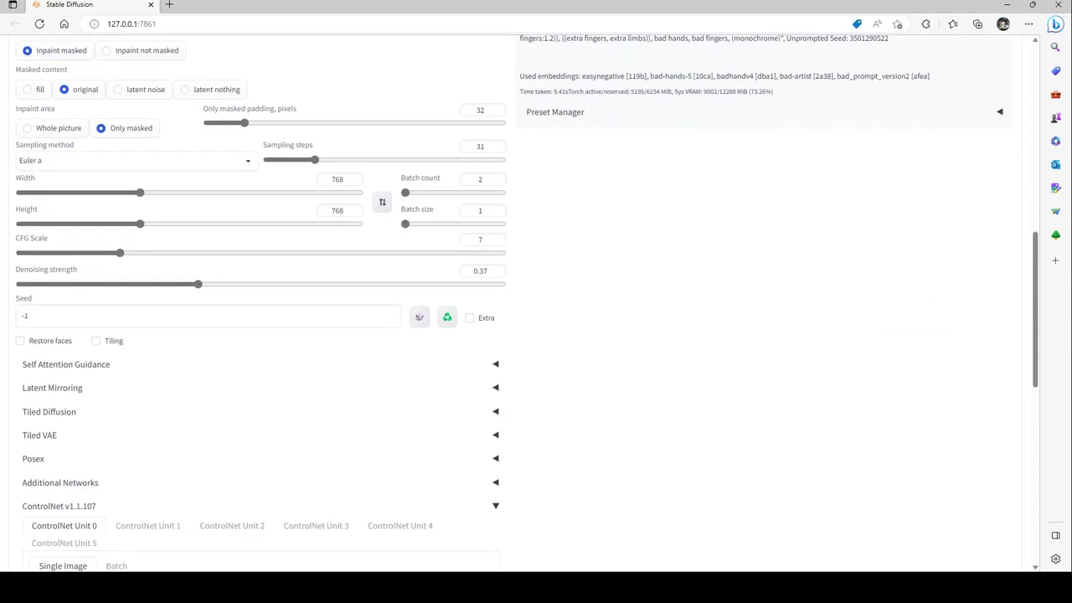
scroll(304, 259, "up", 4)
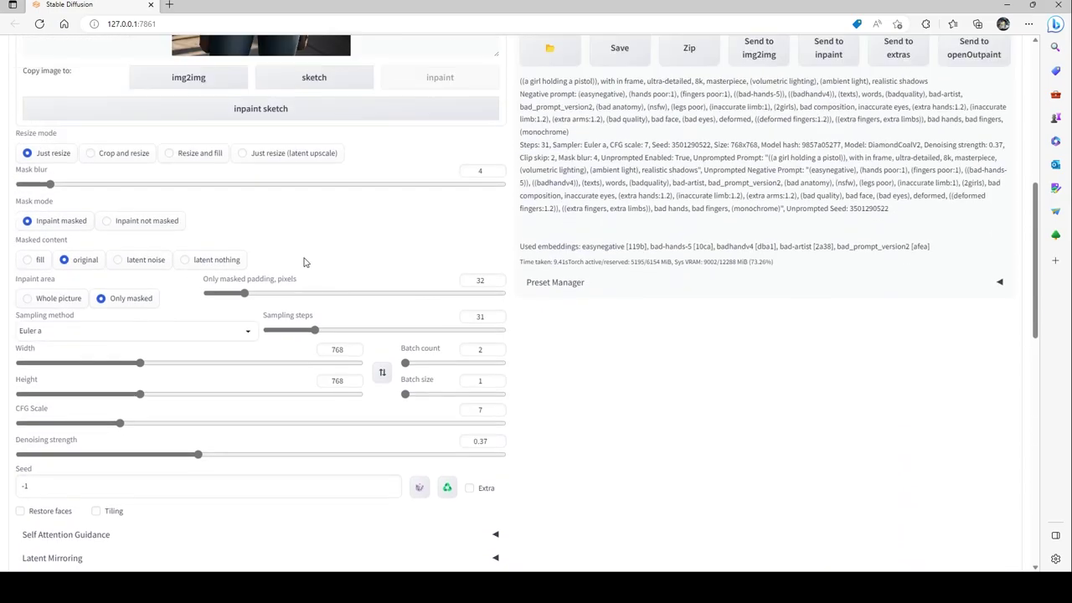
scroll(220, 427, "down", 1)
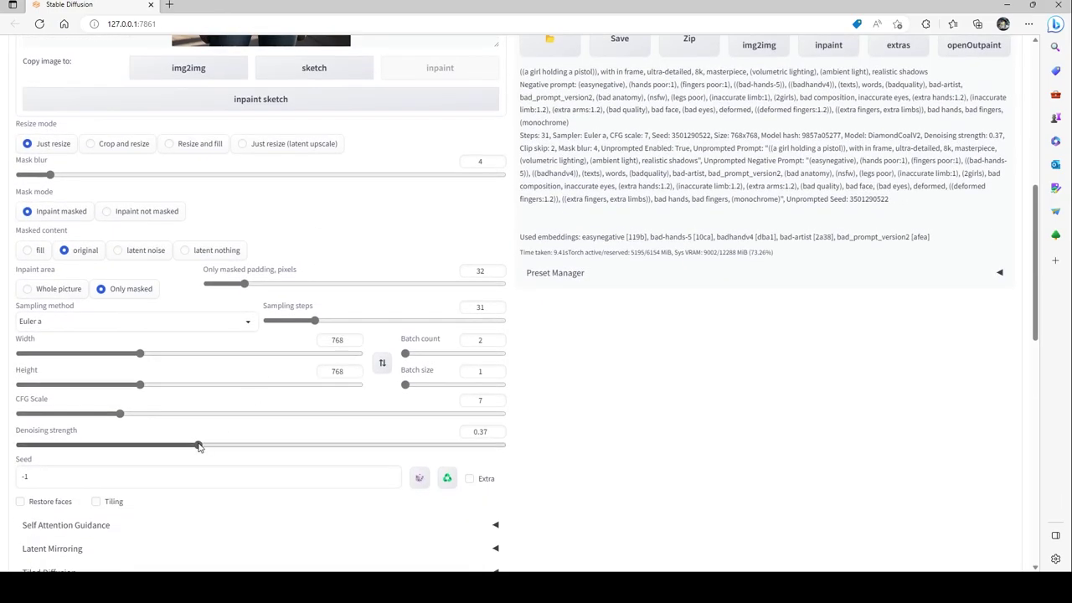
left_click_drag(199, 444, 237, 442)
Step: Regenerate the masked pistol and view the new result full-screen
scroll(471, 445, "down", 4)
scroll(472, 444, "up", 7)
scroll(472, 444, "up", 3)
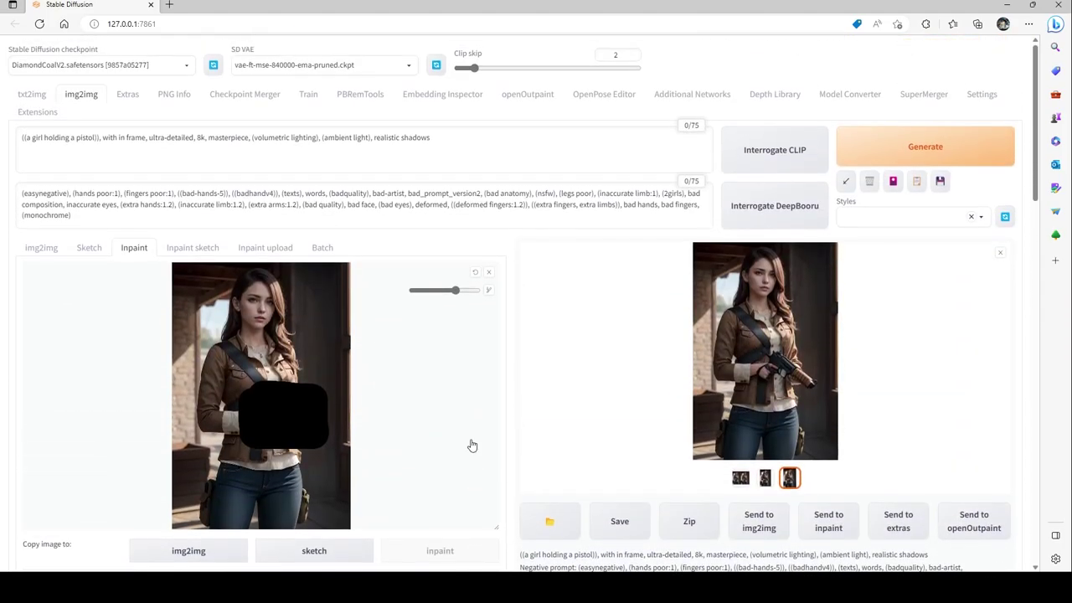
left_click(928, 158)
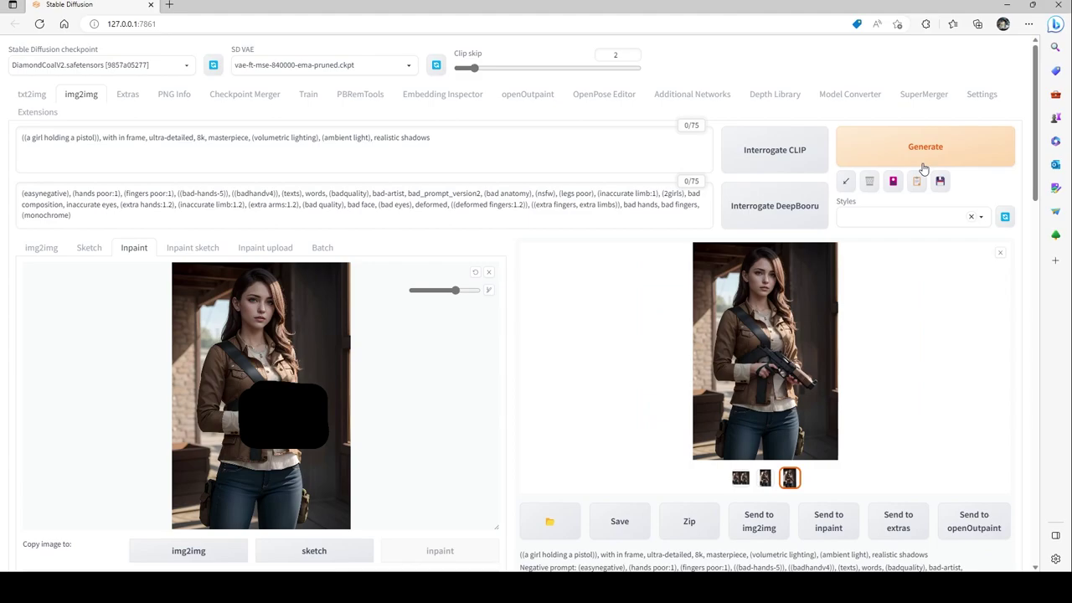
left_click(794, 382)
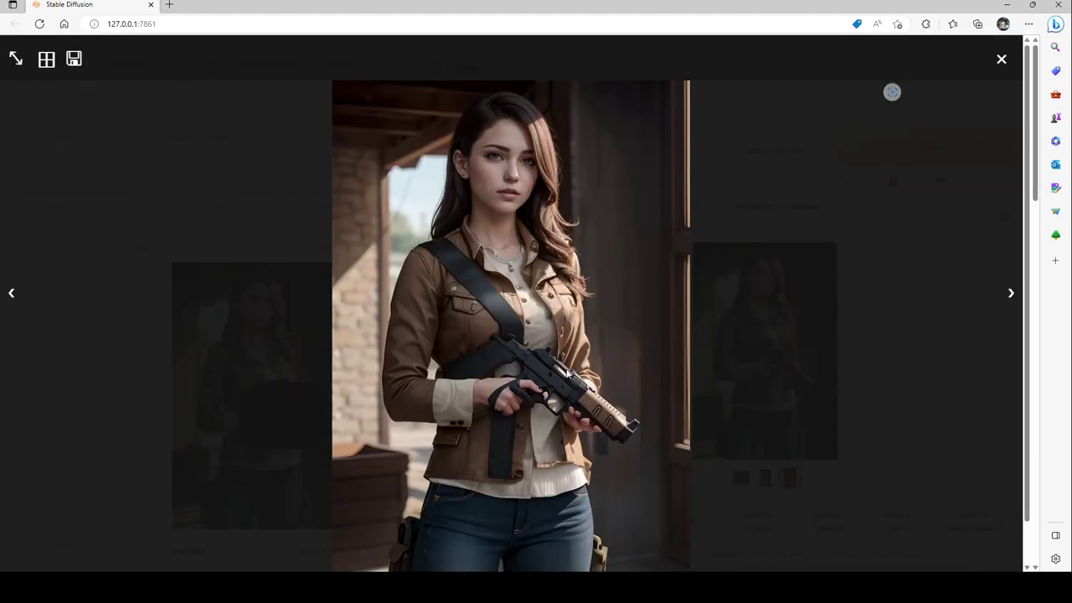
Step: Load the new result into the inpaint canvas and mask the pistol again
left_click(867, 322)
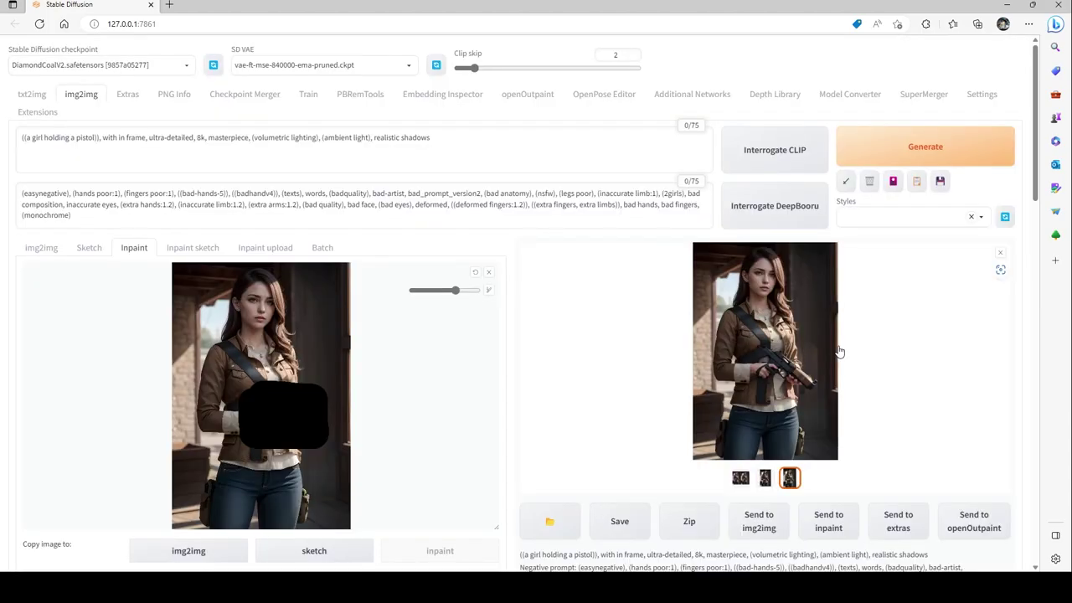
left_click(829, 521)
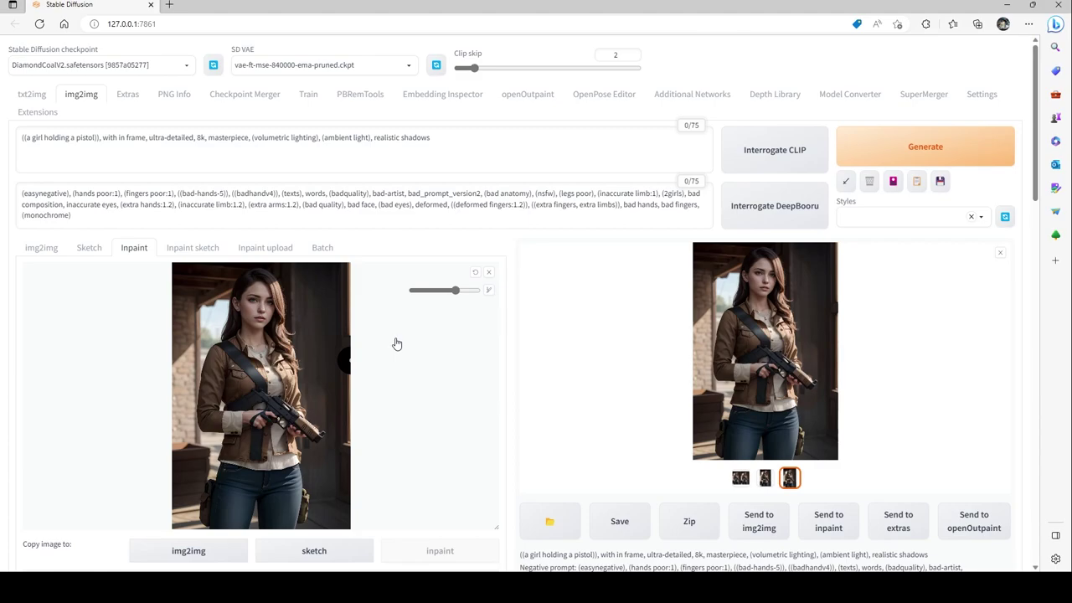
scroll(290, 402, "down", 1)
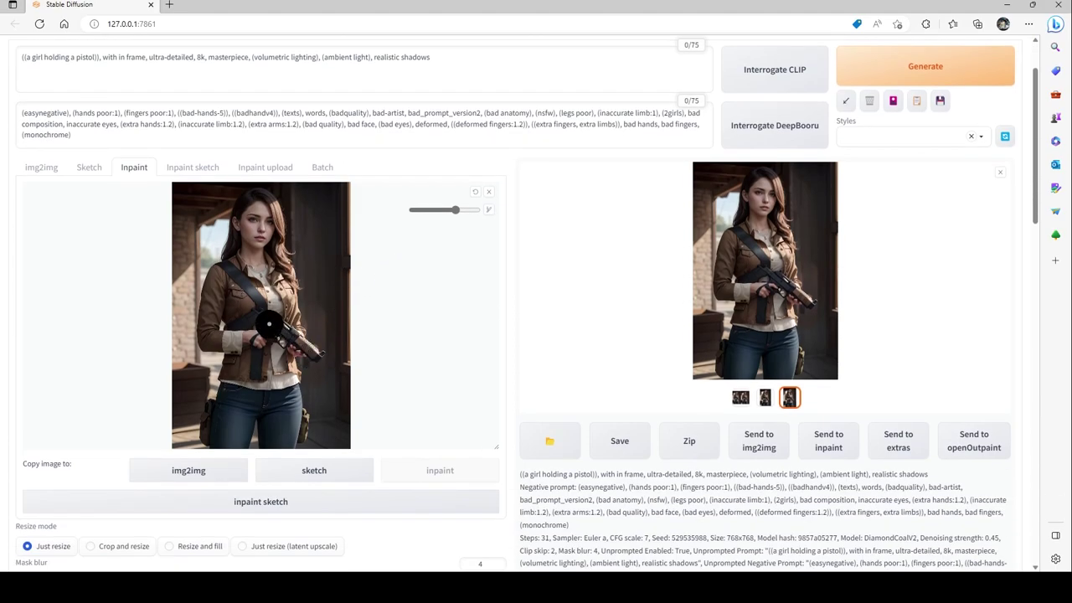
mouse_move(267, 319)
left_mouse_down()
mouse_move(314, 353)
mouse_move(256, 331)
mouse_move(276, 371)
left_mouse_up()
Step: Set the inpaint size back to 768×768
scroll(276, 371, "down", 6)
scroll(354, 176, "down", 1)
left_click_drag(354, 178, 309, 212)
type("768768")
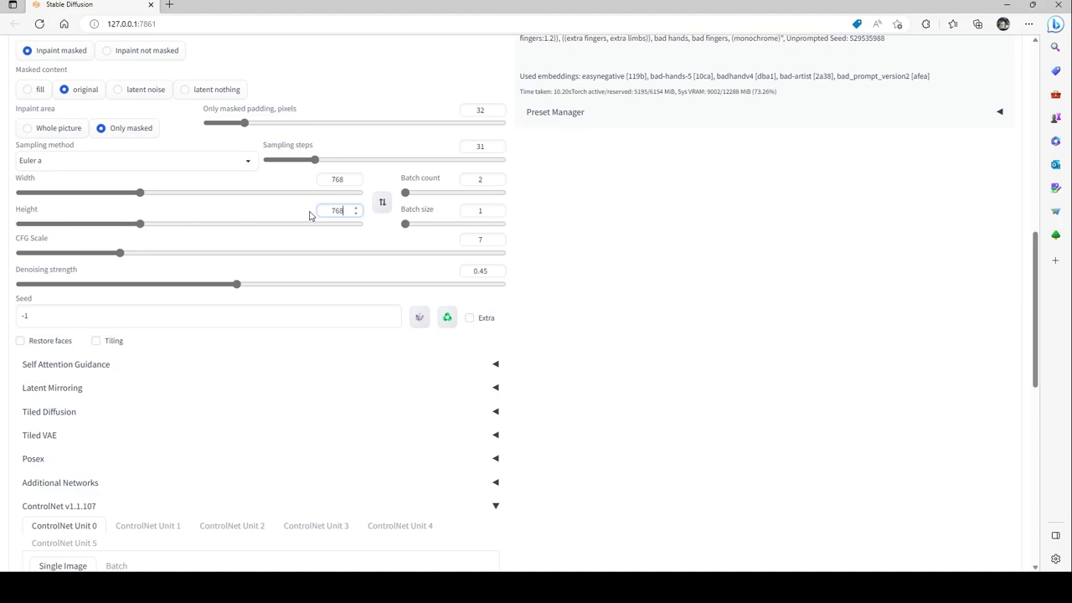
scroll(381, 317, "up", 3)
scroll(381, 316, "up", 3)
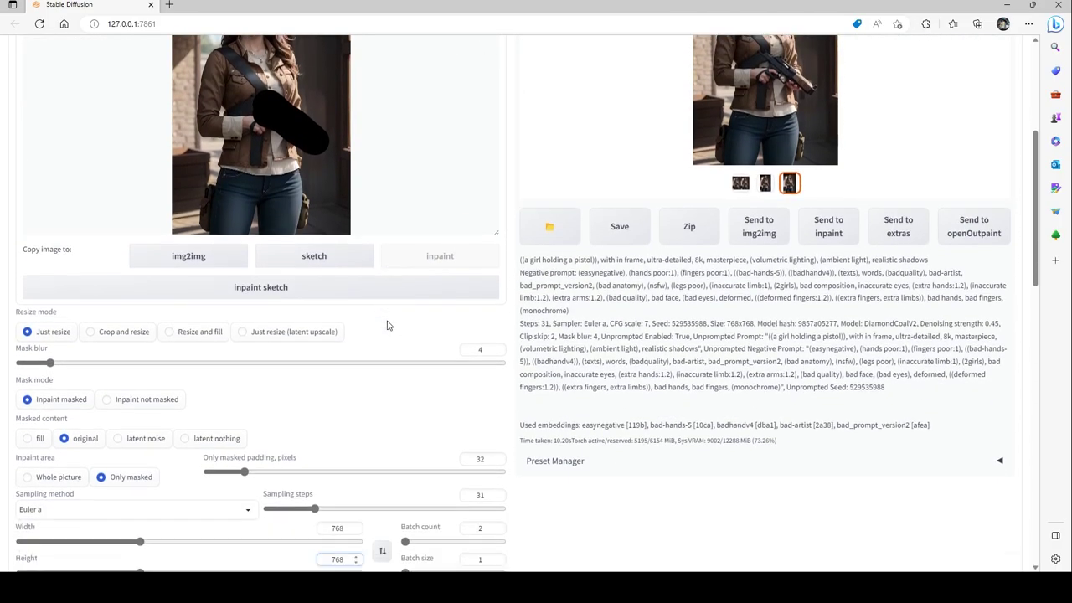
scroll(383, 338, "up", 1)
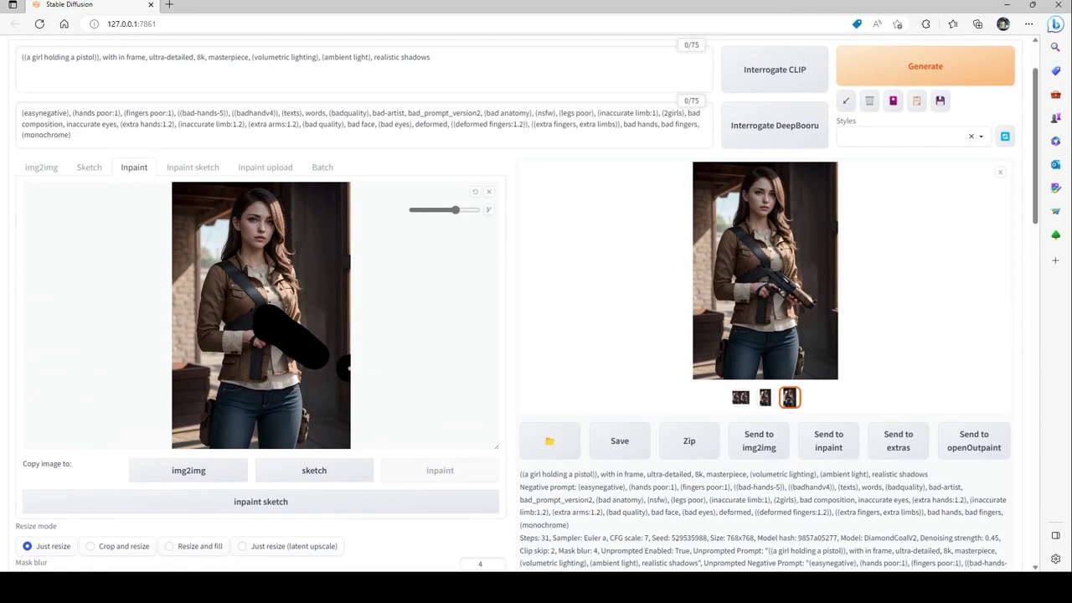
scroll(429, 352, "up", 1)
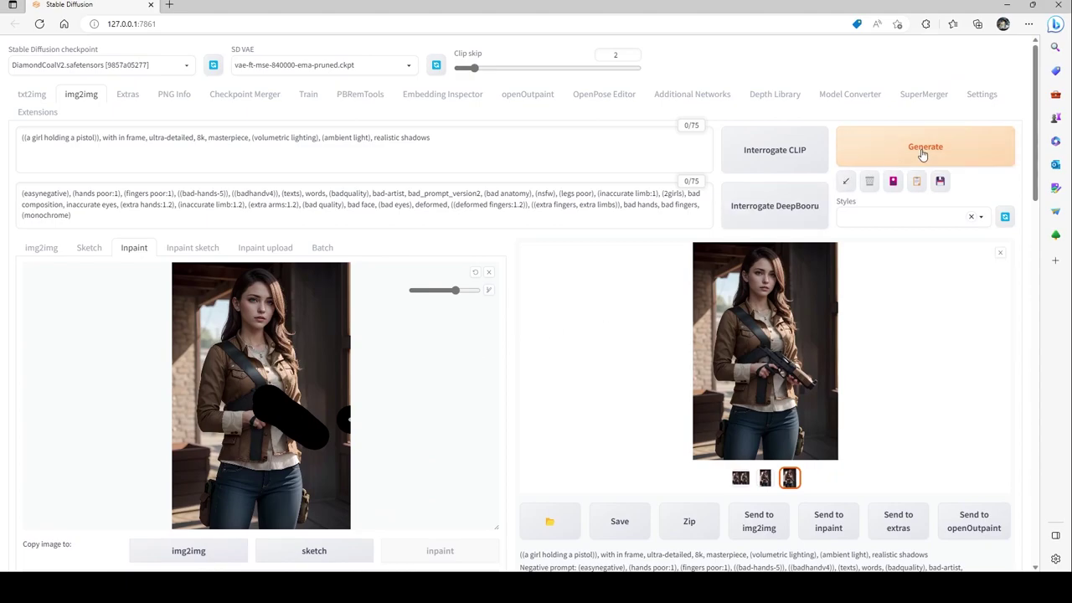
Step: Generate two new pistol inpaints and compare them full-screen side by side
left_click(923, 155)
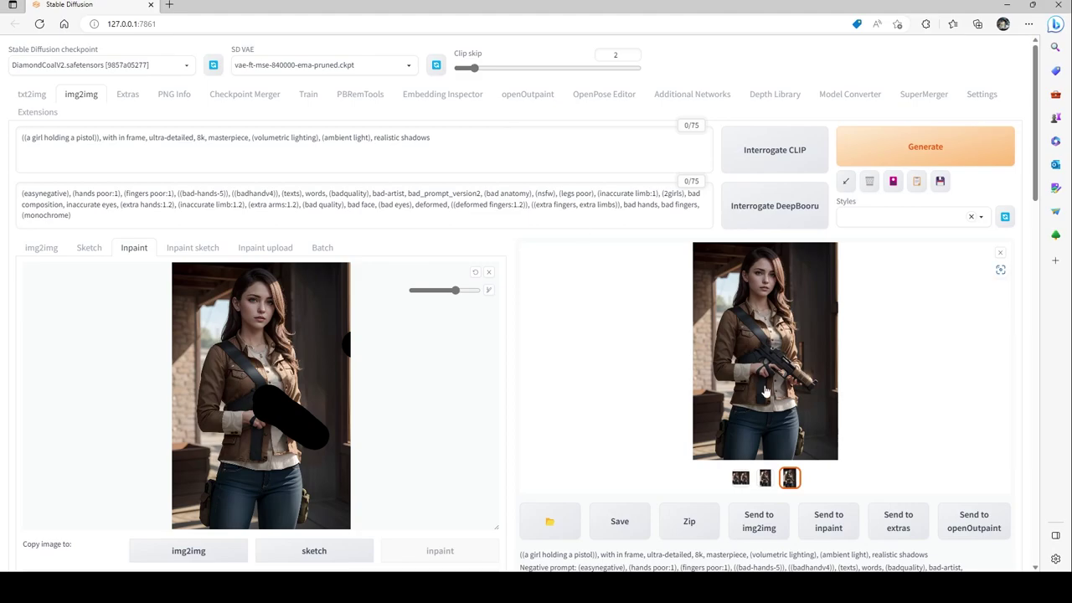
left_click(790, 372)
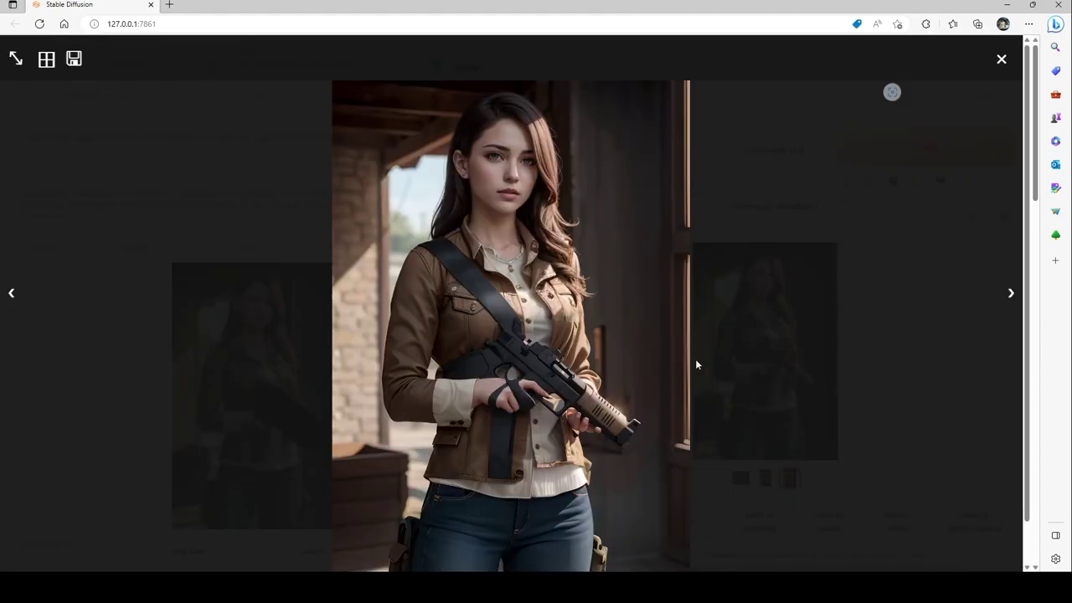
left_click(1011, 293)
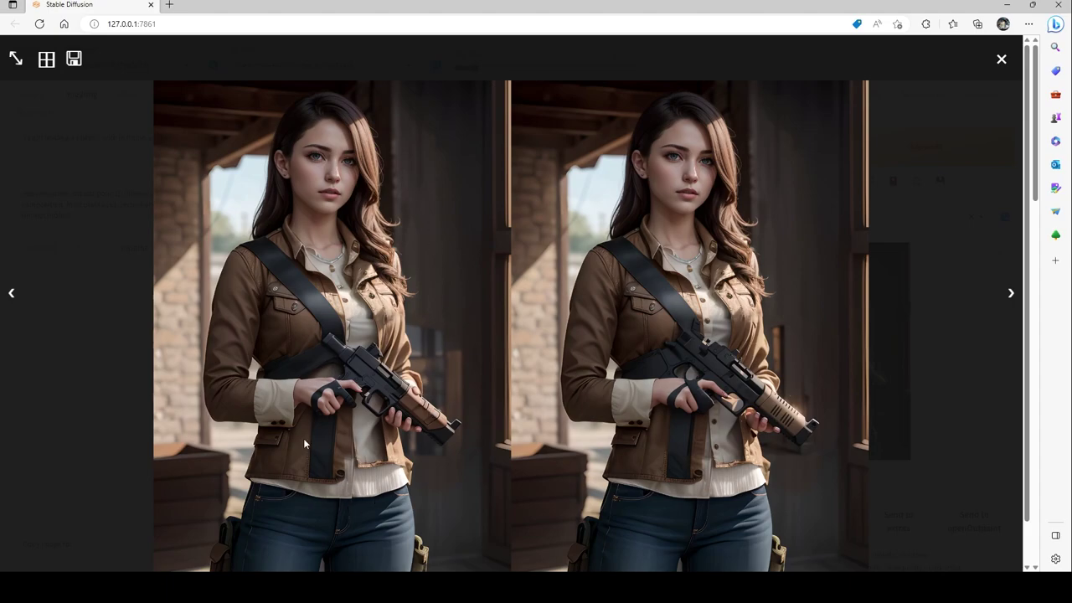
left_click(974, 292)
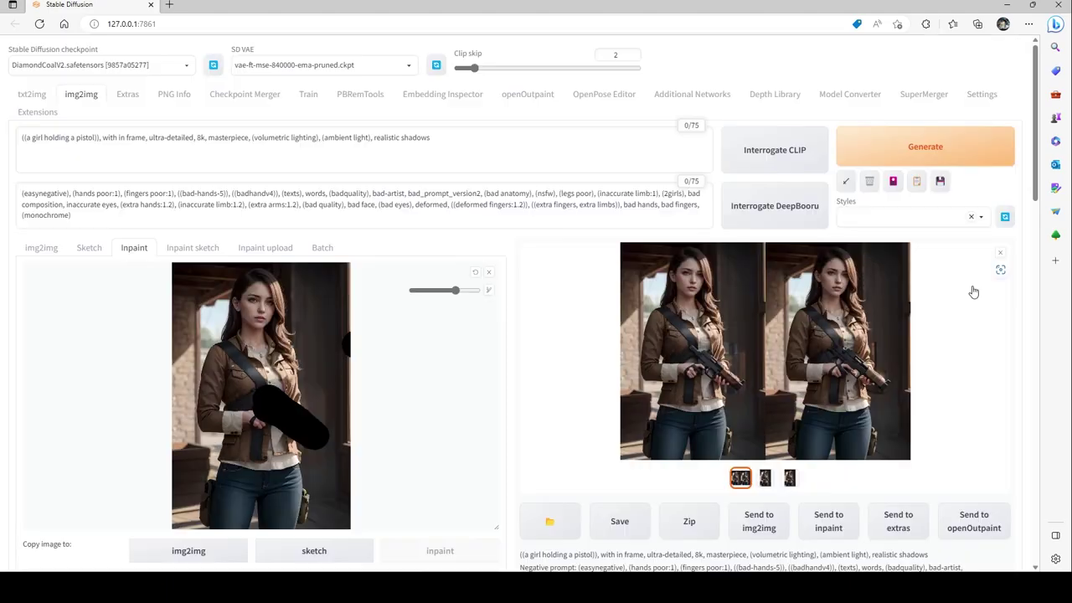
left_click(713, 328)
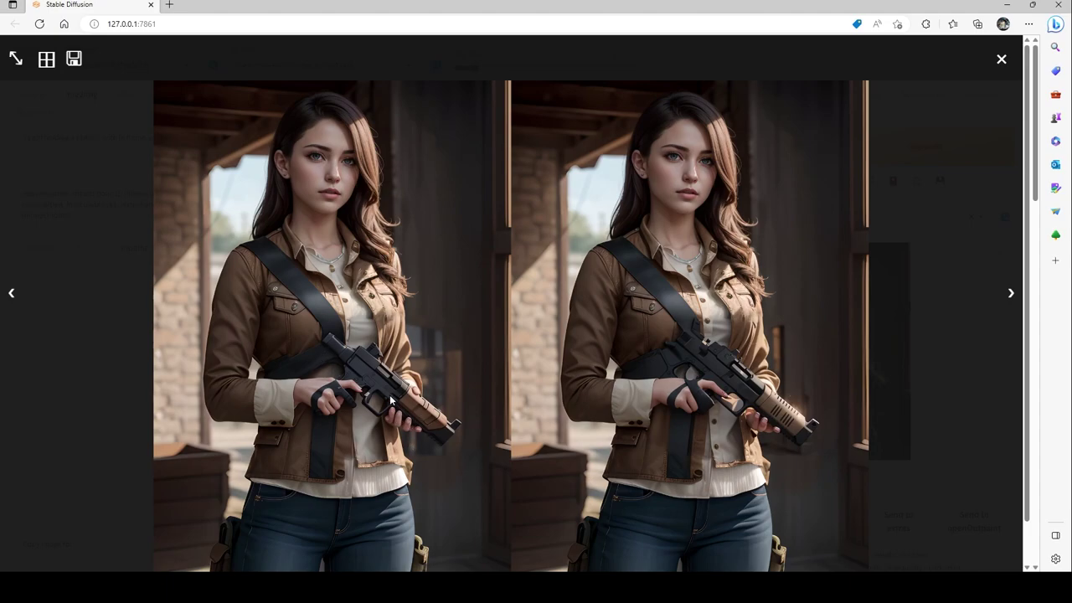
left_click(939, 322)
scroll(342, 371, "down", 15)
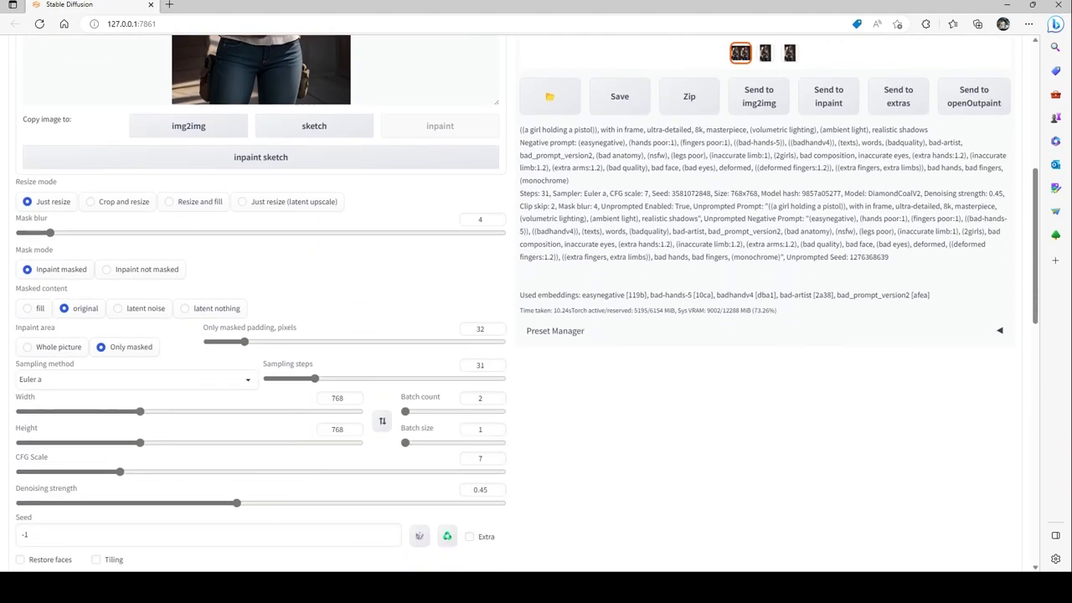
scroll(527, 303, "down", 1)
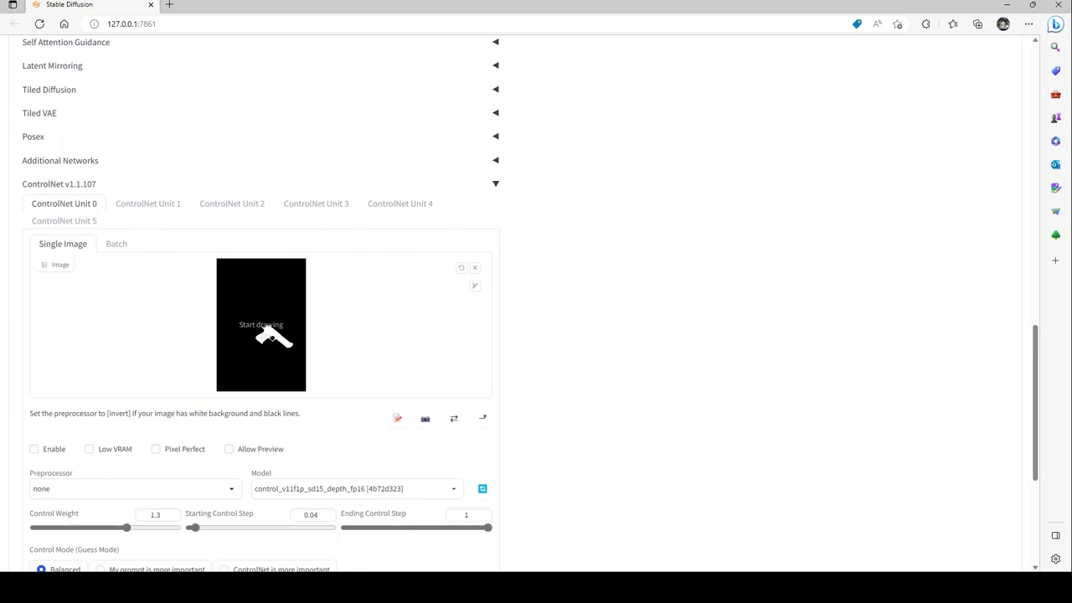
scroll(378, 402, "up", 15)
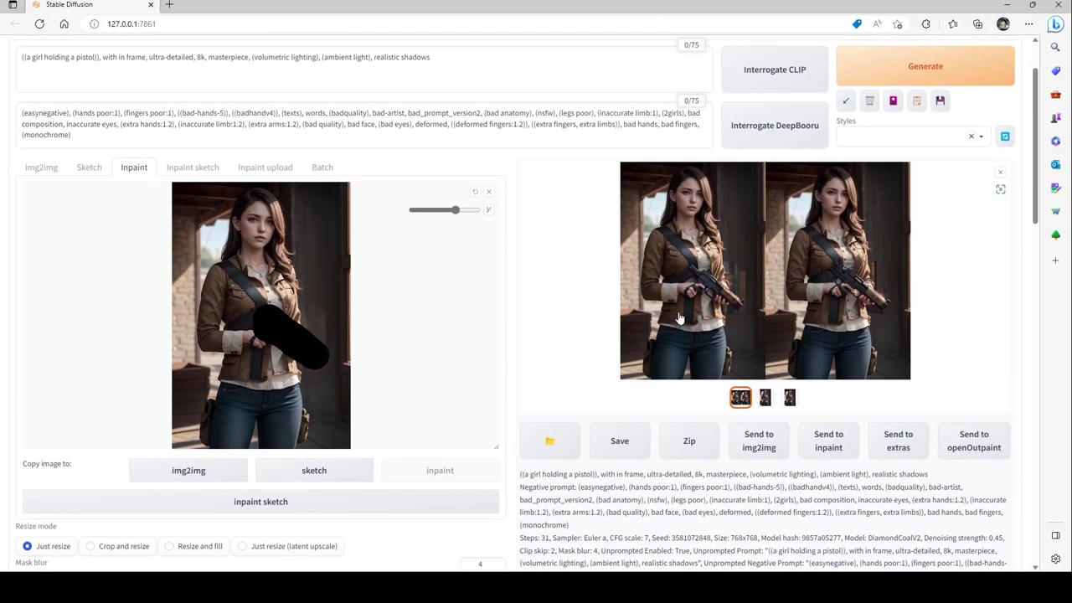
left_click(699, 256)
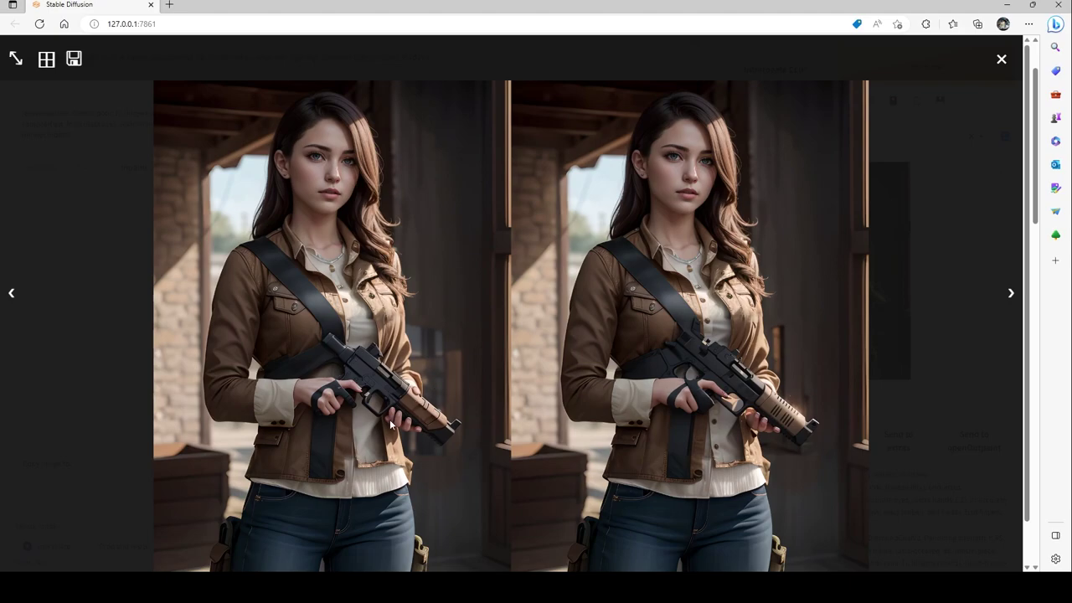
left_click(936, 293)
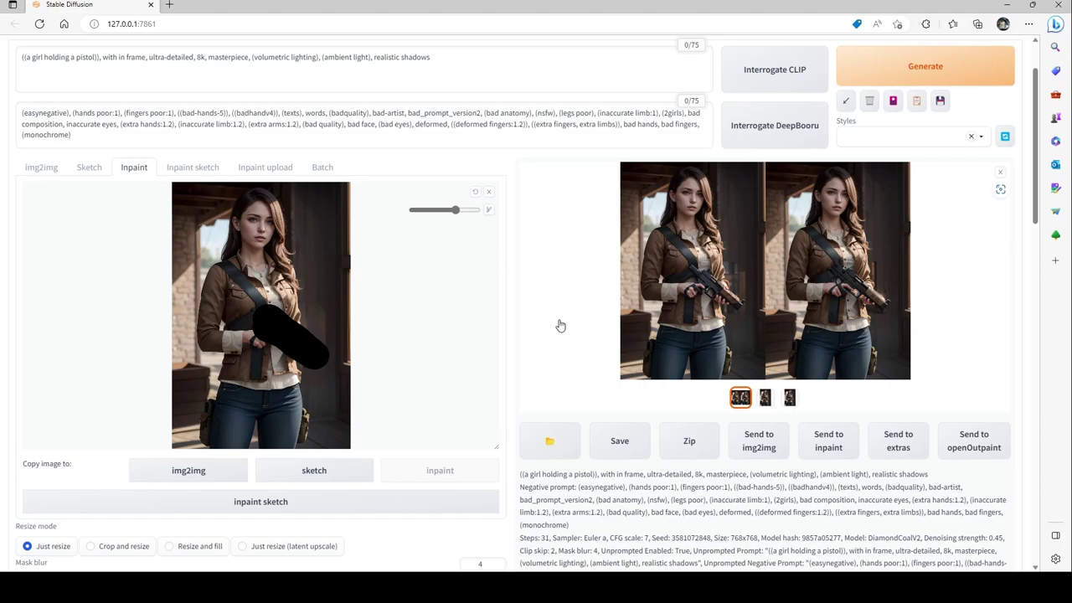
scroll(560, 325, "down", 10)
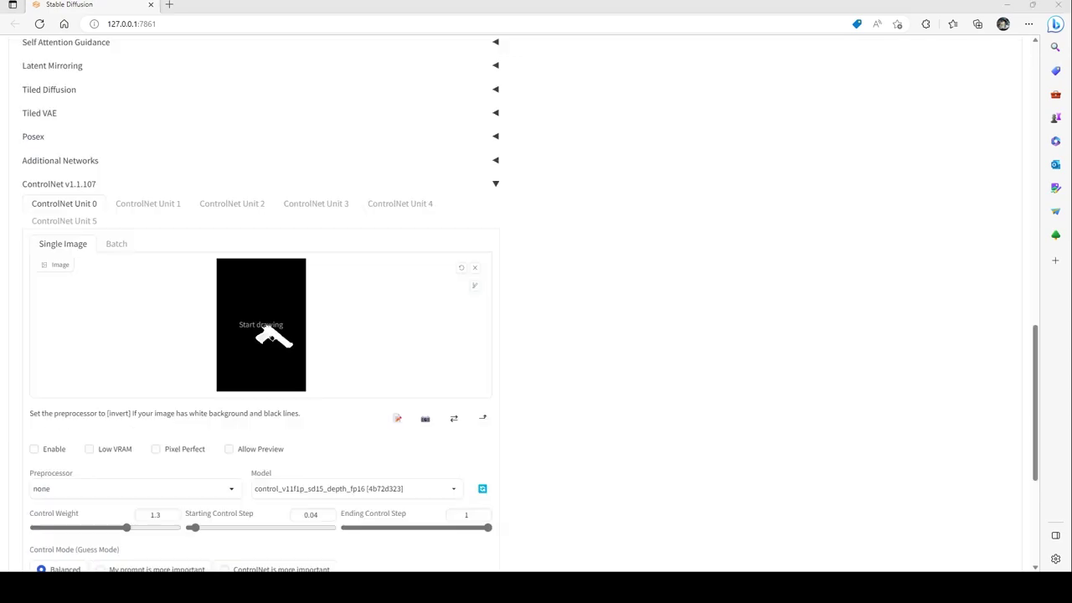
Step: Load the newest refined-pistol image into the Inpaint canvas and check the ControlNet section
left_click(775, 78)
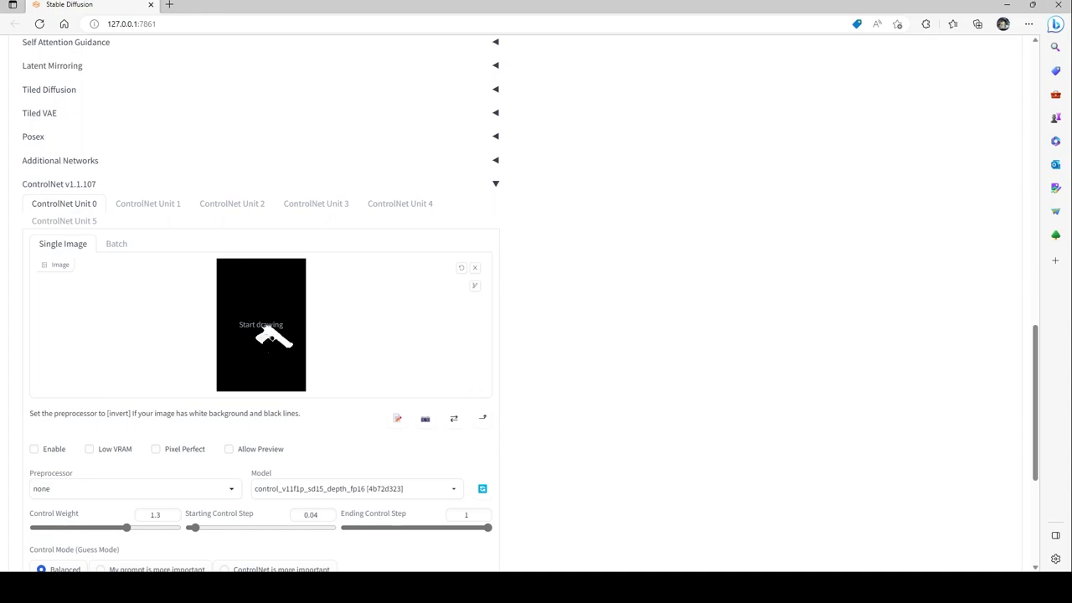
scroll(268, 353, "up", 1)
scroll(273, 417, "up", 1)
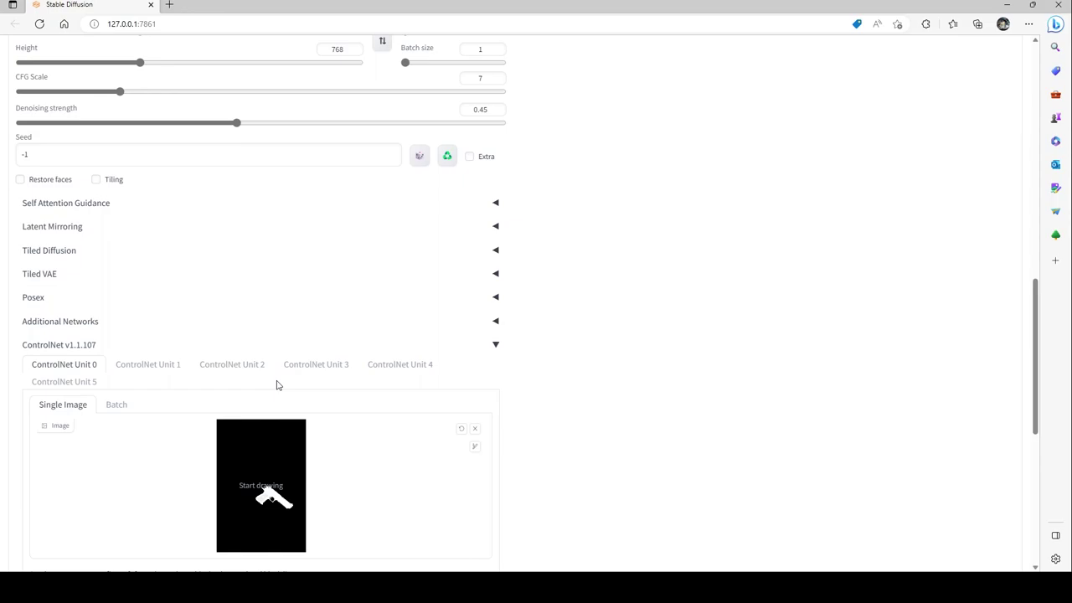
scroll(278, 385, "down", 2)
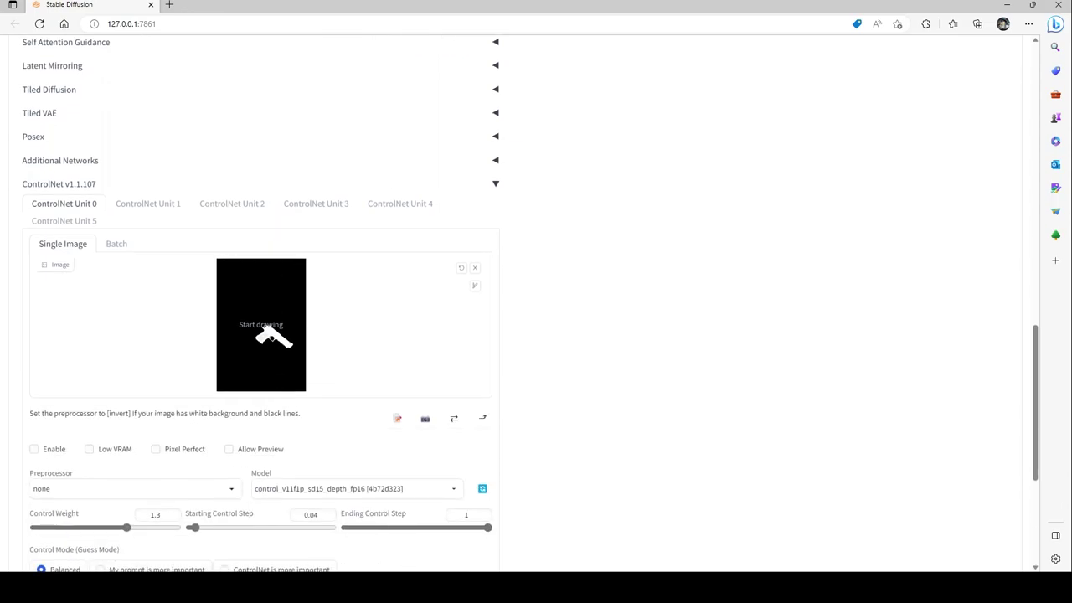
scroll(278, 384, "up", 1)
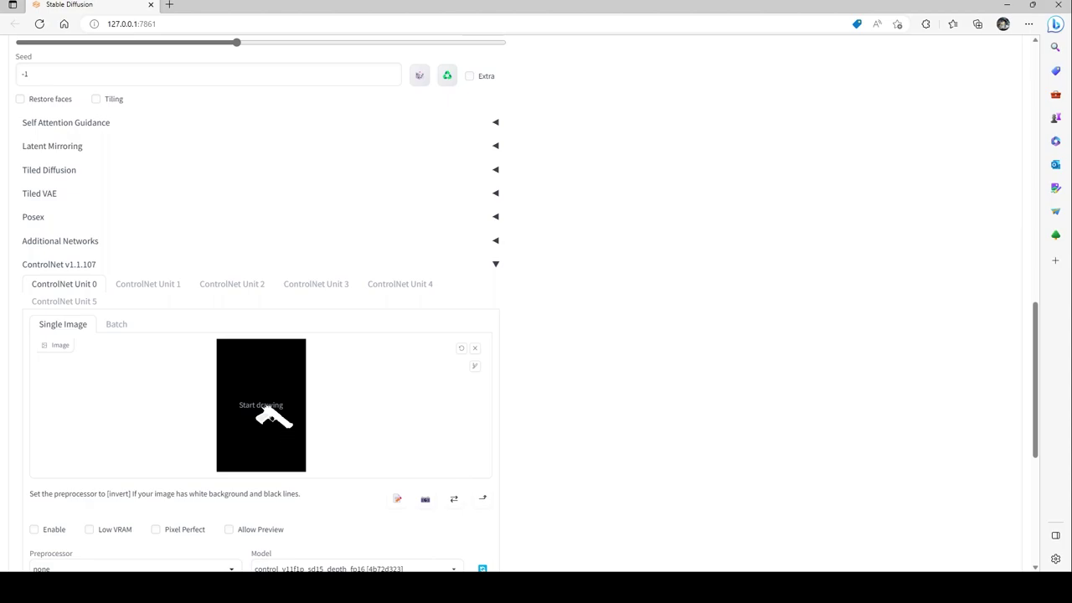
scroll(274, 416, "up", 3)
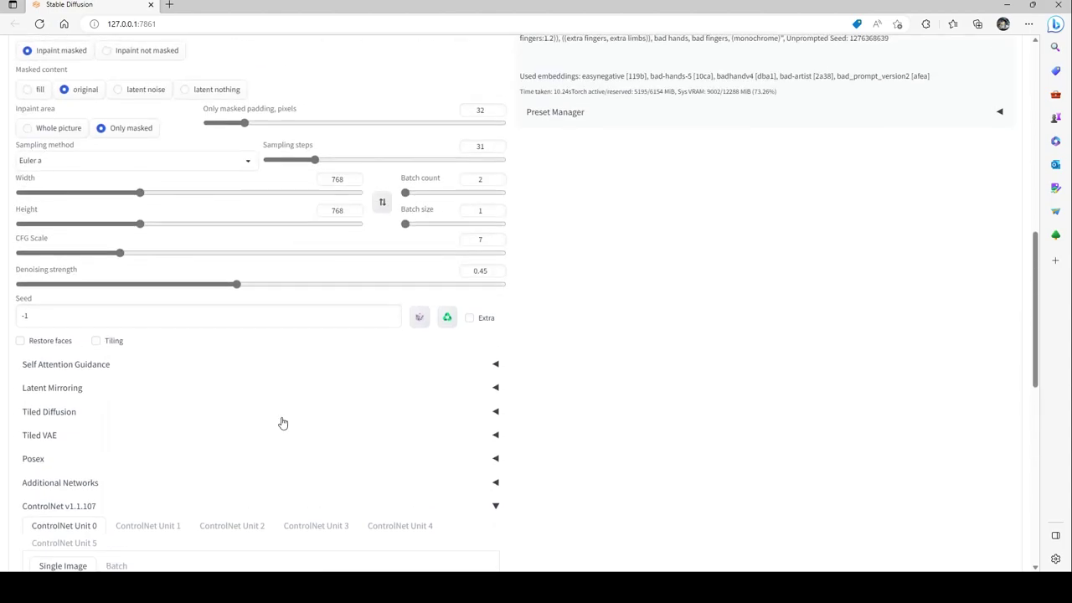
scroll(274, 416, "down", 3)
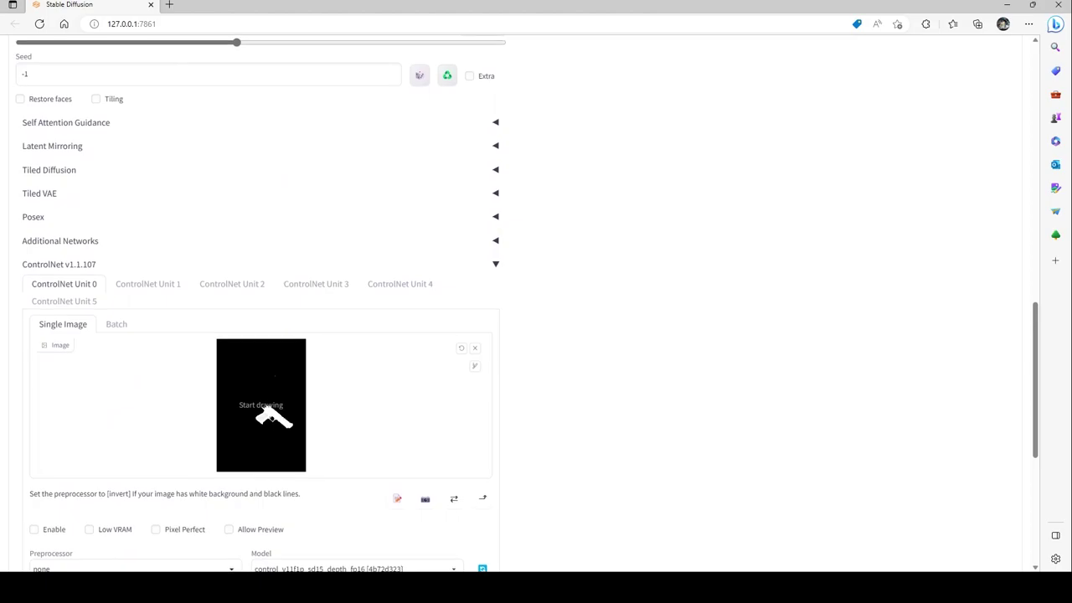
scroll(268, 416, "up", 10)
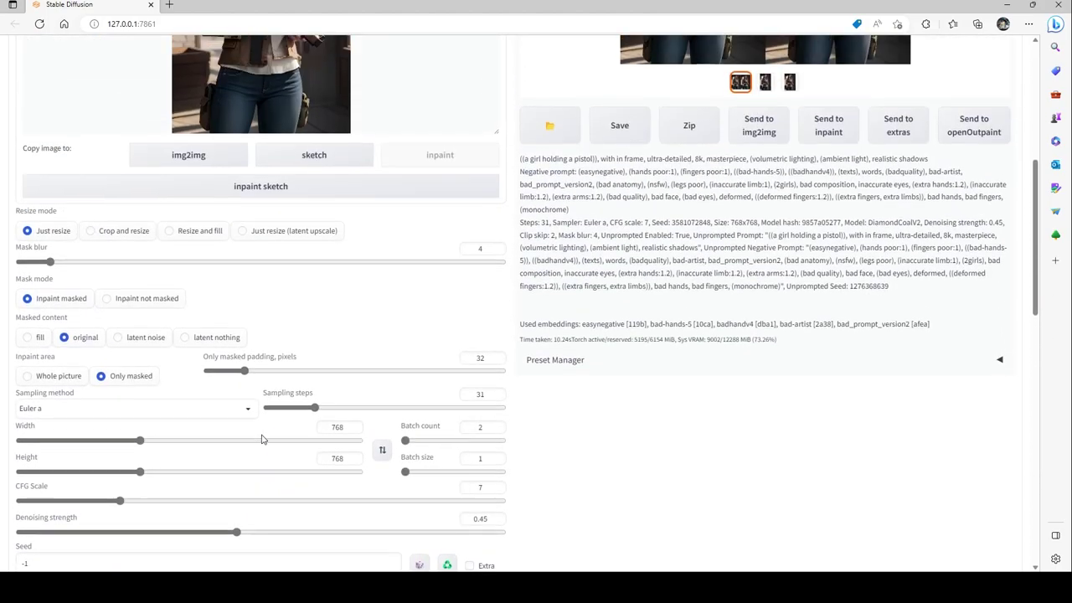
scroll(271, 407, "down", 10)
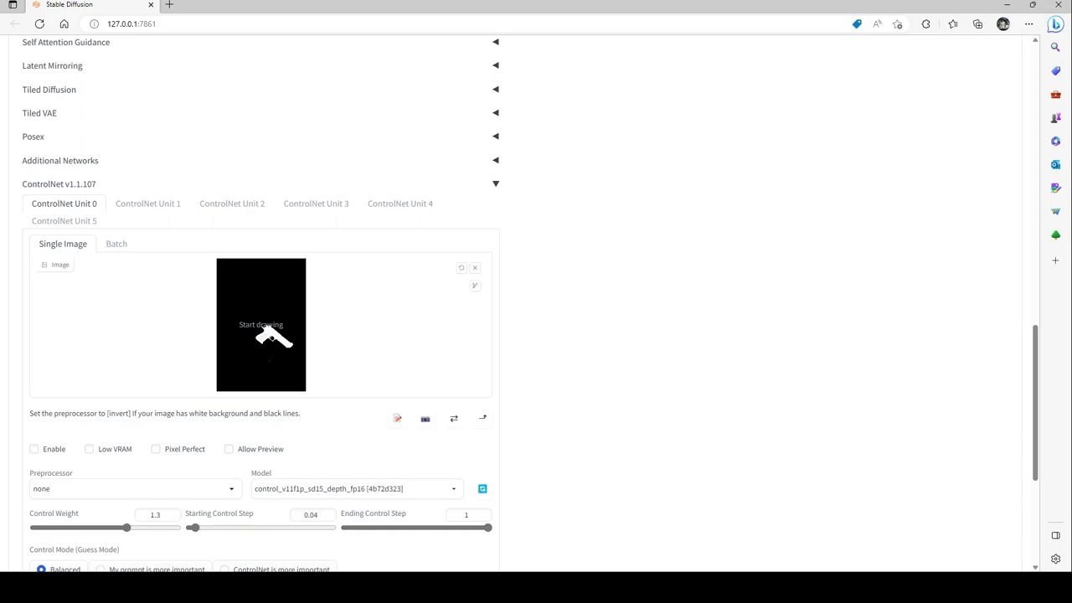
scroll(268, 335, "up", 10)
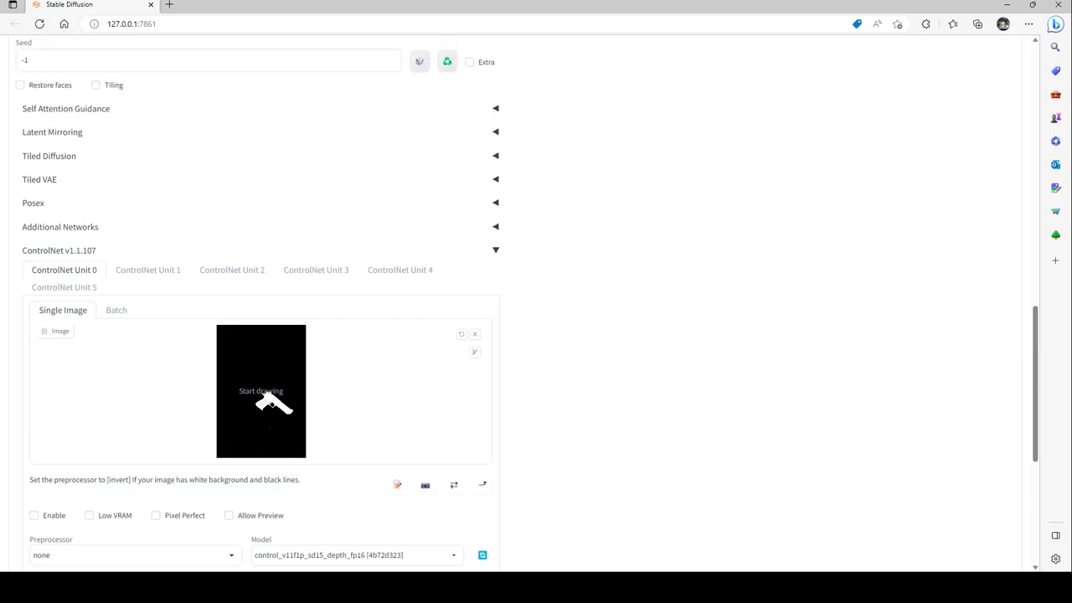
scroll(536, 301, "up", 2)
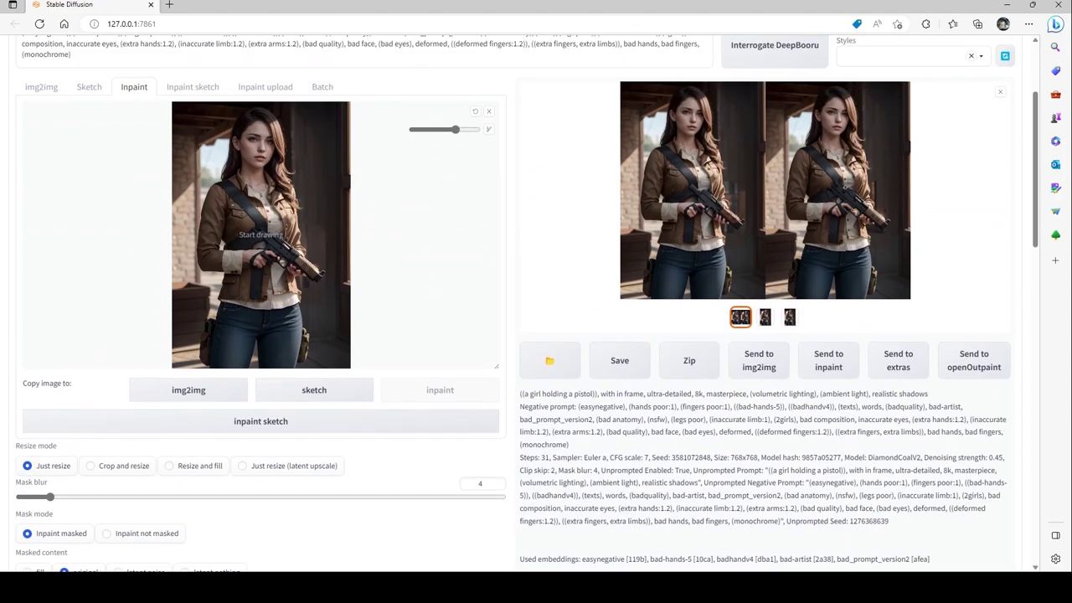
scroll(536, 302, "up", 1)
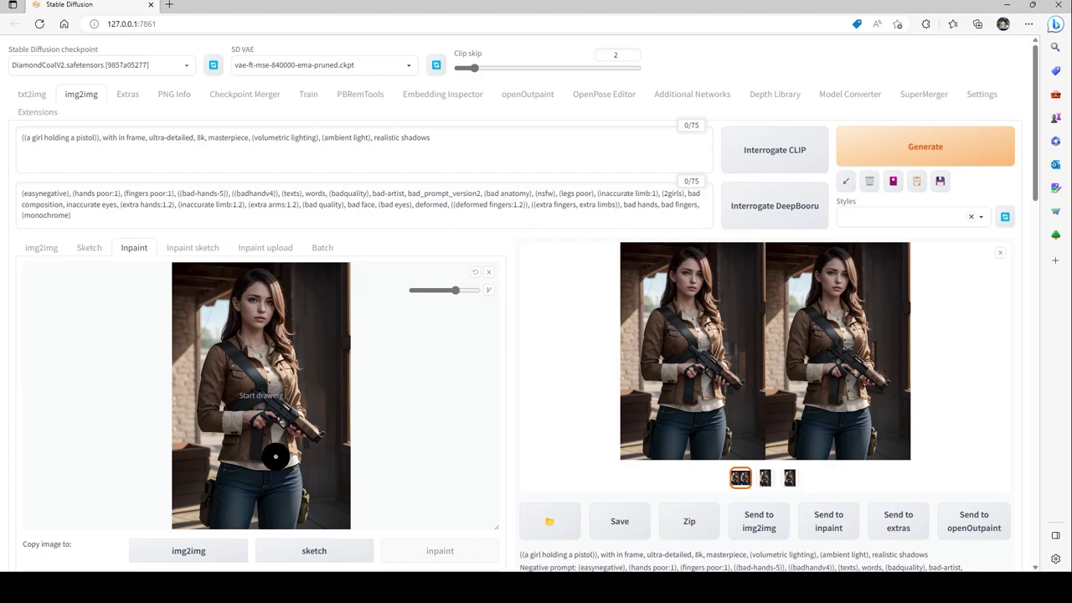
left_click(35, 97)
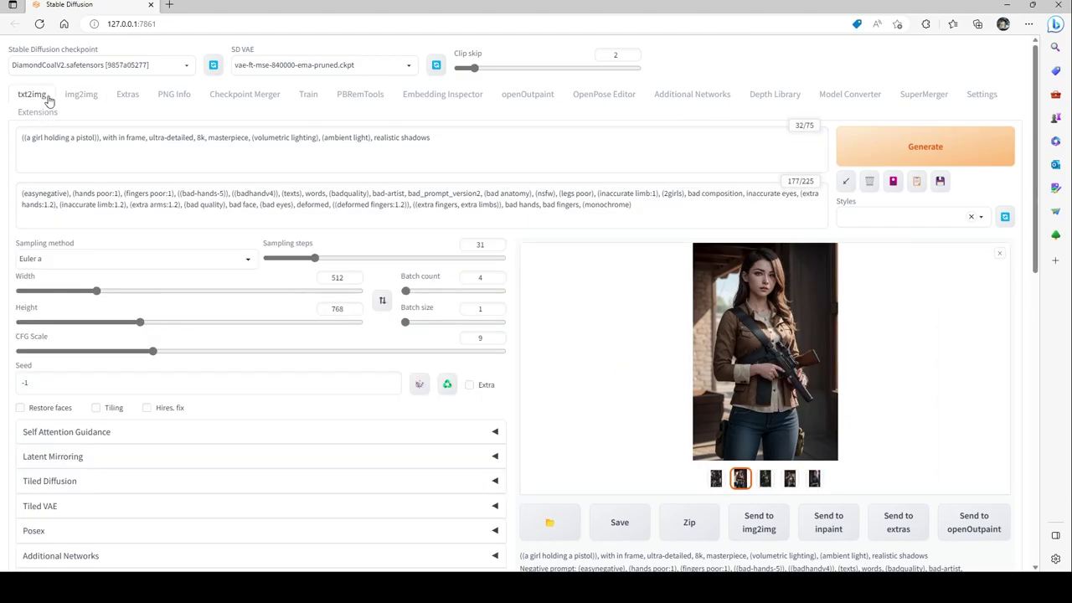
left_click(81, 96)
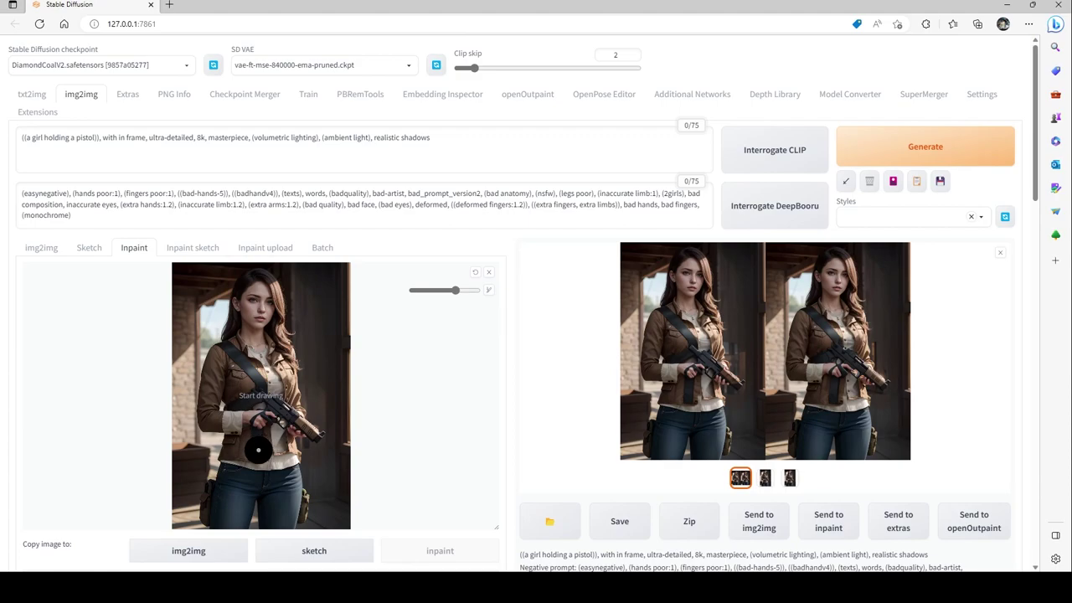
scroll(276, 323, "down", 10)
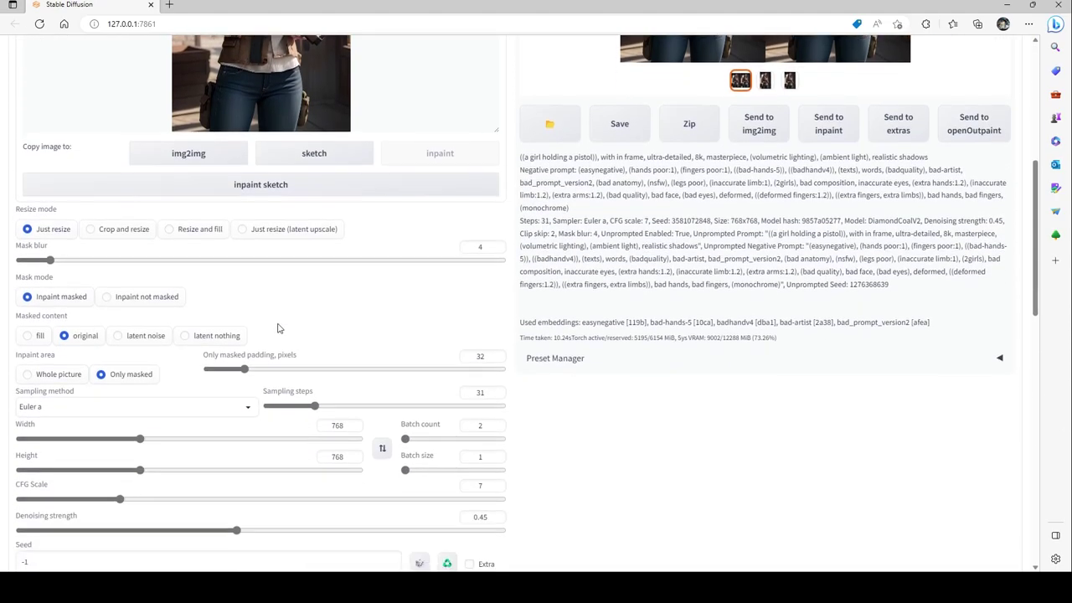